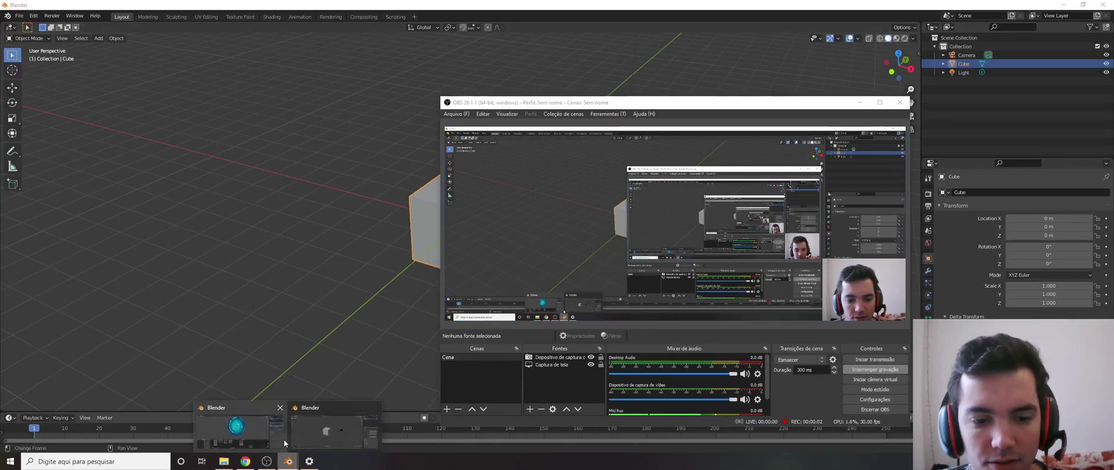
# - Switch to the Blender window with the finished portal and play its animation to examine the swirling effect
pyautogui.click(277, 433)
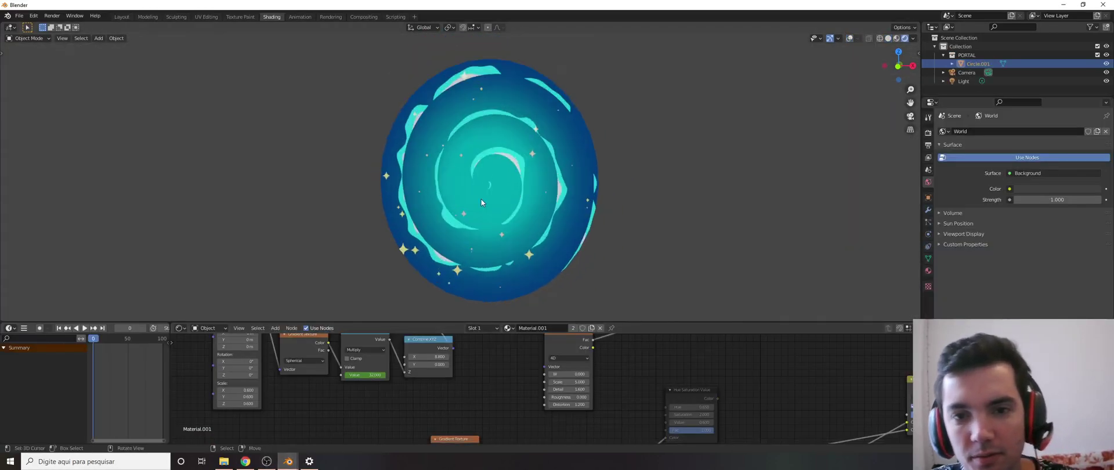
pyautogui.press('space')
pyautogui.moveTo(483, 198)
pyautogui.mouseDown(button='middle')
pyautogui.moveTo(450, 212)
pyautogui.moveTo(480, 228)
pyautogui.moveTo(524, 193)
pyautogui.moveTo(364, 198)
pyautogui.moveTo(486, 202)
pyautogui.mouseUp(button='middle')
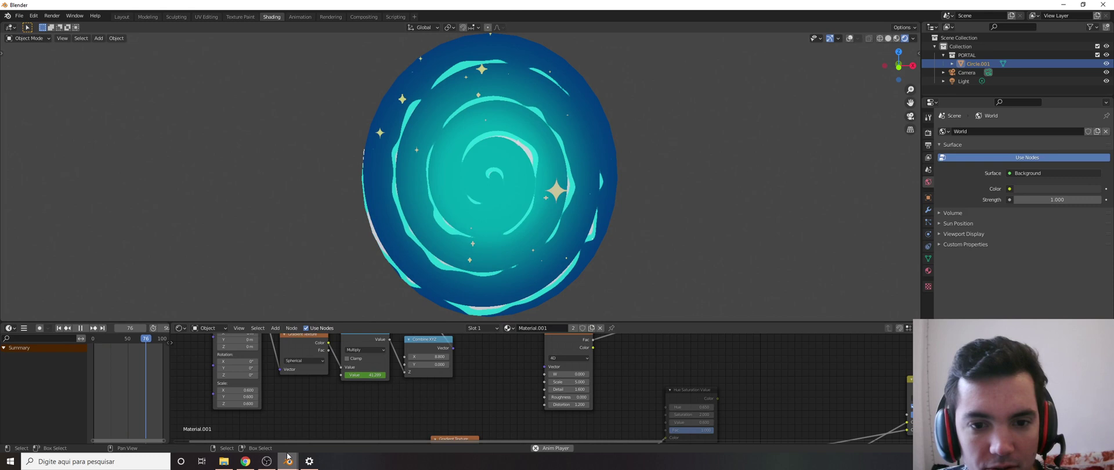
# - Return to the Blender window with the default scene and delete the default cube
pyautogui.moveTo(289, 461)
pyautogui.click(320, 430)
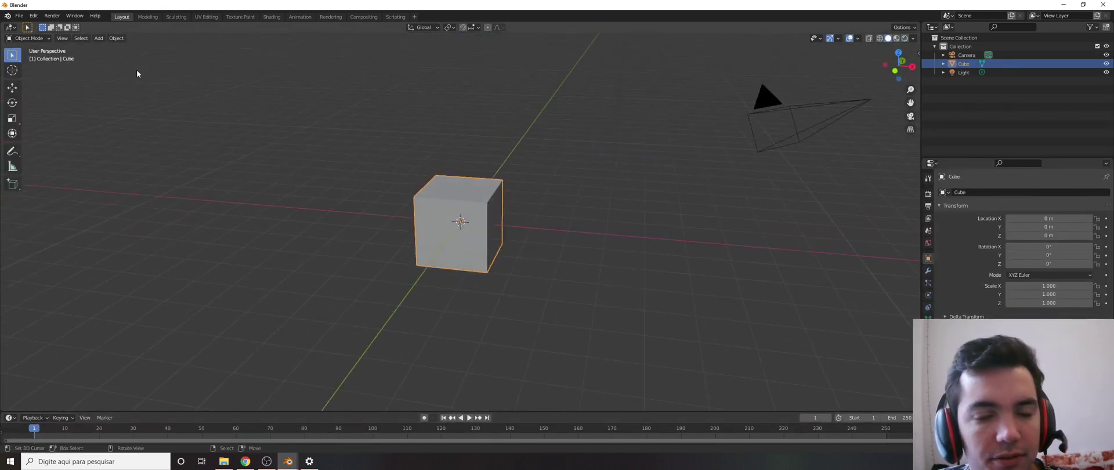
pyautogui.press('x')
pyautogui.click(423, 172)
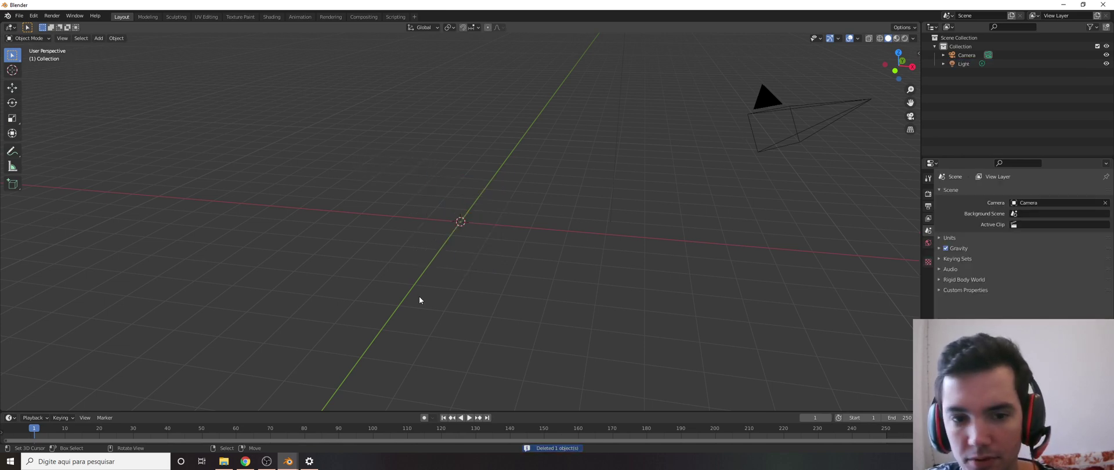
# - Show the viewport sidebar and turn on the Screencast Keys display
pyautogui.press('n')
pyautogui.click(915, 136)
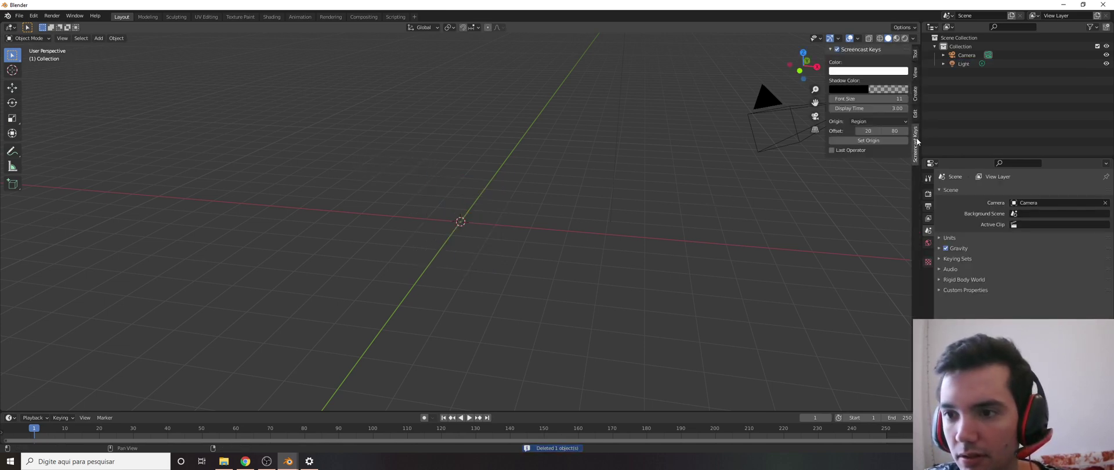
pyautogui.click(837, 49)
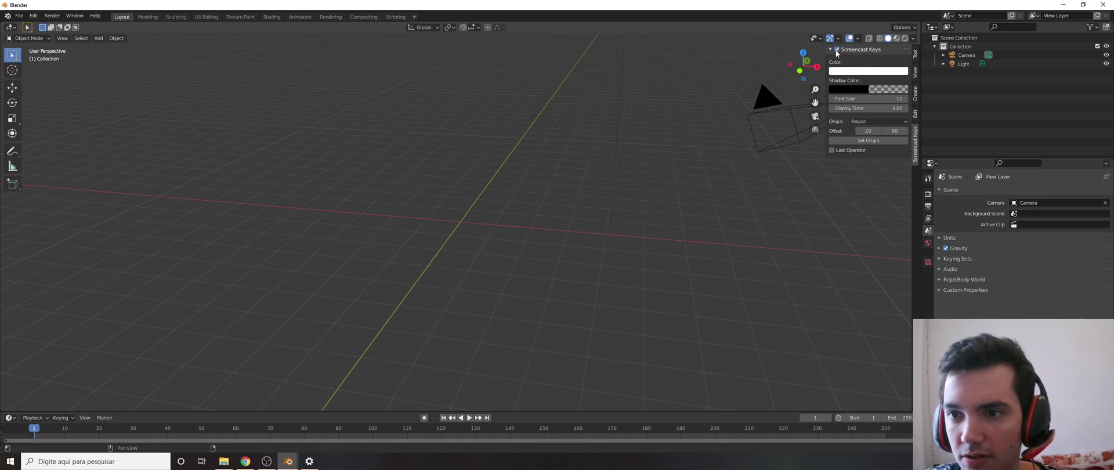
# - Add a mesh circle at the world origin
pyautogui.moveTo(536, 151); pyautogui.dragTo(437, 207, button='middle')
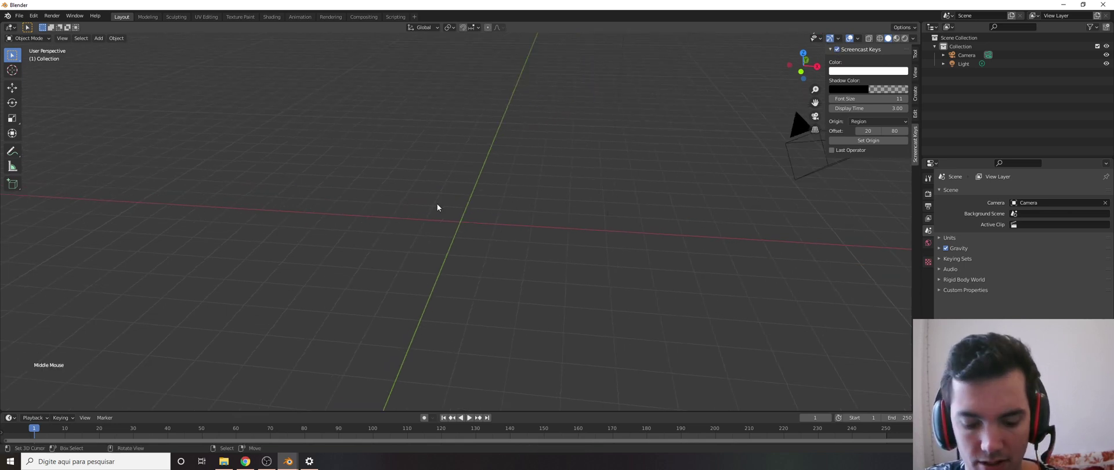
pyautogui.hotkey('shift', 'c')
pyautogui.scroll(7, 348, 256)
pyautogui.scroll(-6, 307, 279)
pyautogui.scroll(11, 293, 307)
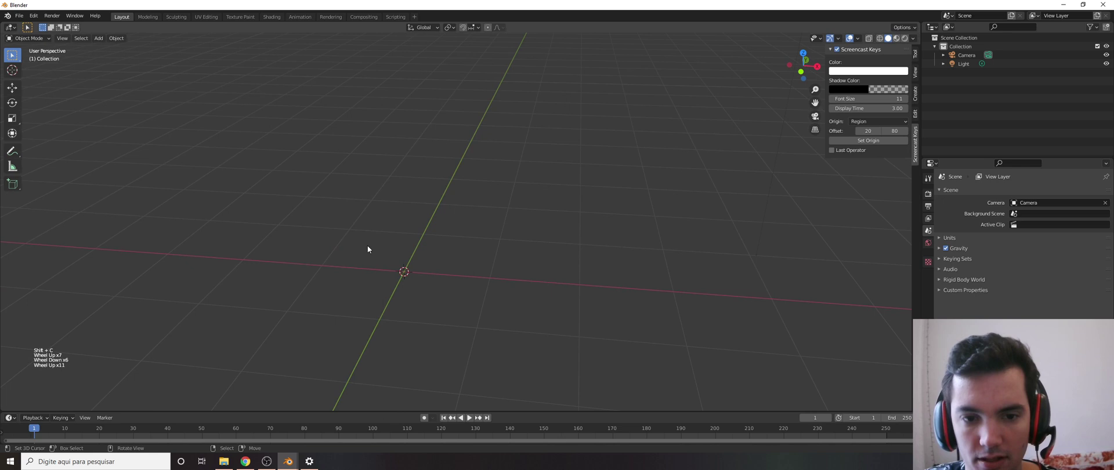
pyautogui.hotkey('shift', 'a')
pyautogui.moveTo(367, 245)
pyautogui.click(426, 77)
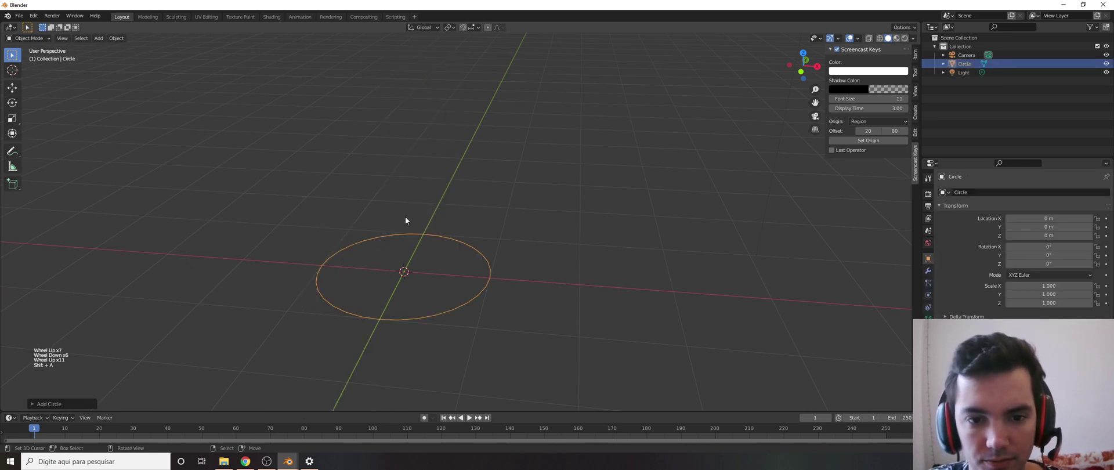
# - Fill the circle with a face and rotate the disc 90° about the X axis so it stands upright
pyautogui.press('Tab')
pyautogui.press('f')
pyautogui.press('Tab')
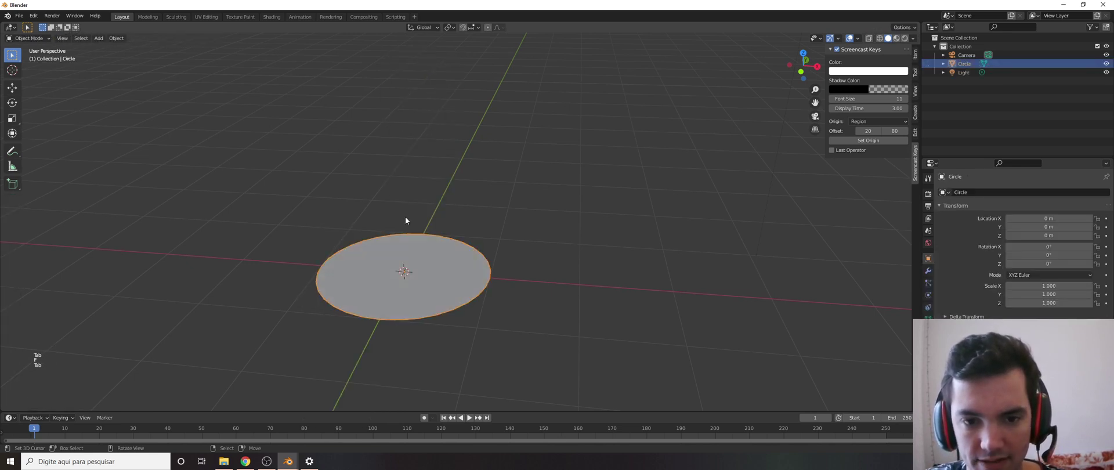
pyautogui.write('rx90')
pyautogui.press('Return')
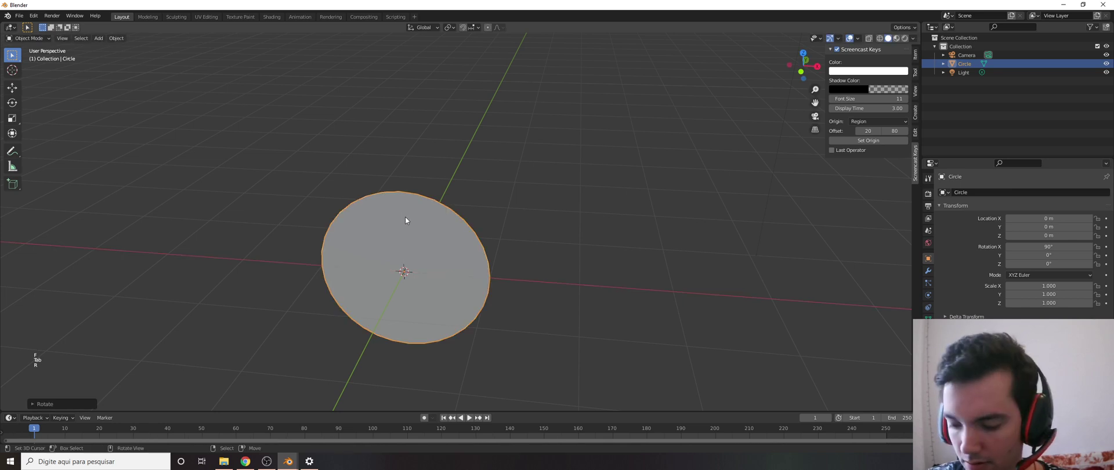
# - View the disc from the front, switch to the Shading workspace and create a new material for it
pyautogui.press('KP_1')
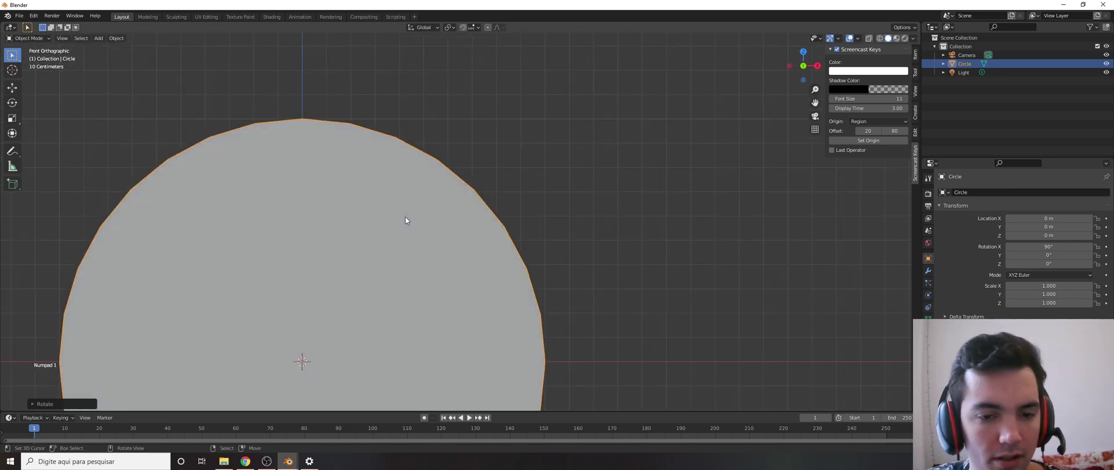
pyautogui.scroll(-7, 405, 220)
pyautogui.scroll(4, 353, 231)
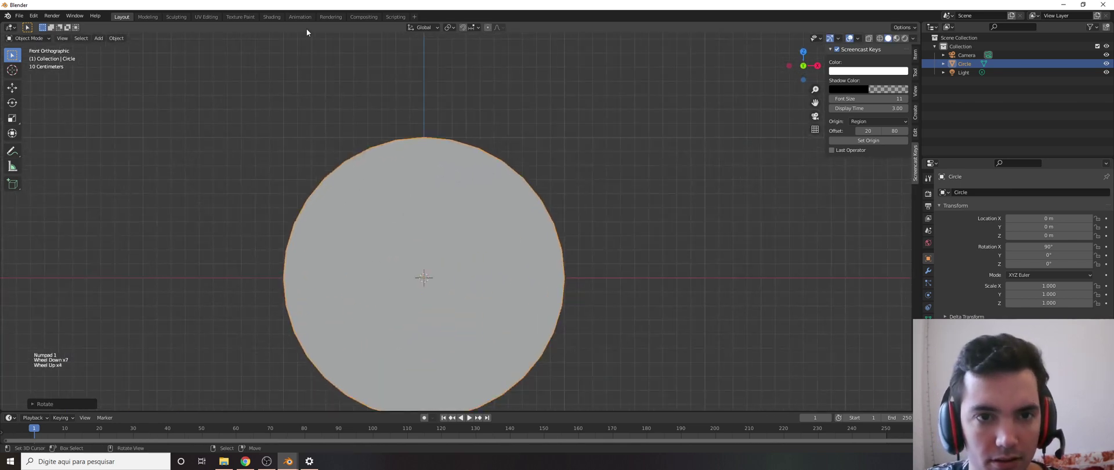
pyautogui.click(272, 16)
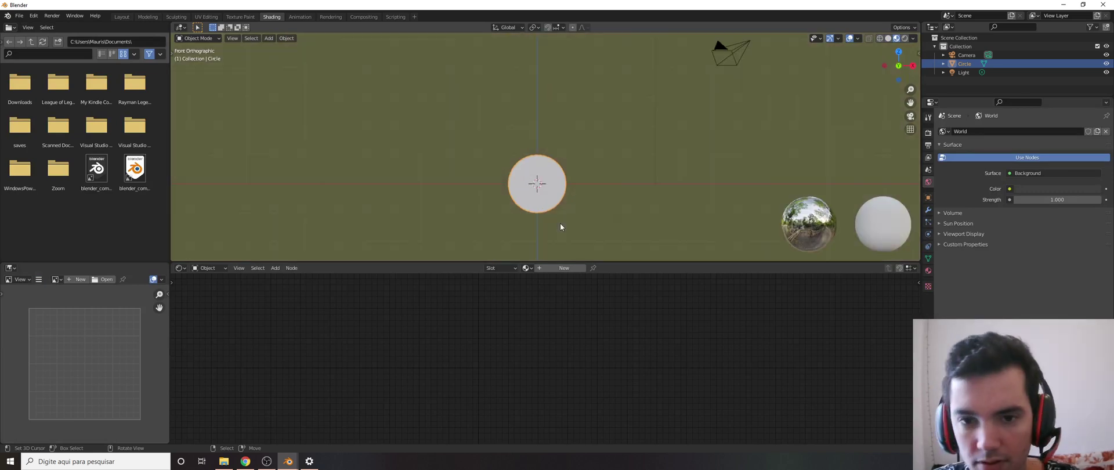
pyautogui.click(564, 267)
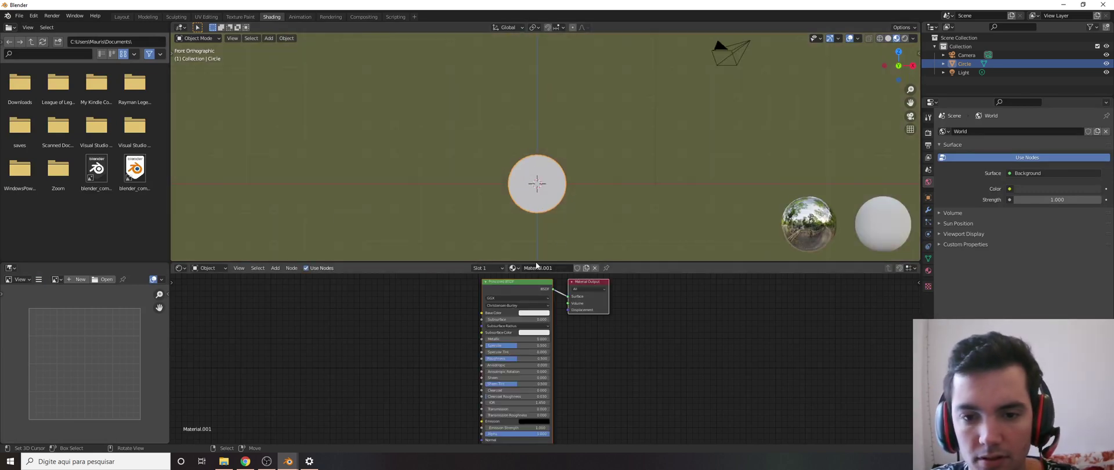
# - Join the file browser area into the 3D viewport and change the image editor area to a Timeline
pyautogui.rightClick(170, 103)
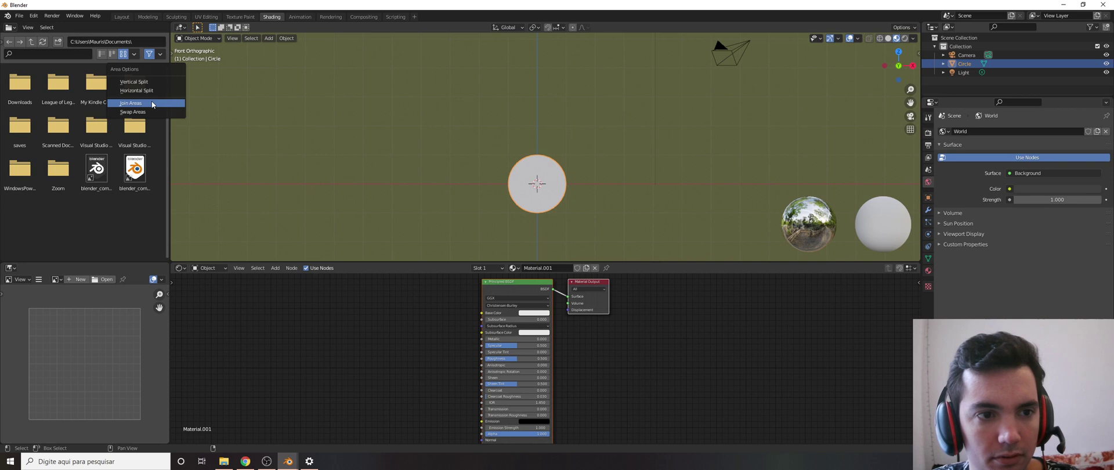
pyautogui.click(169, 104)
pyautogui.click(156, 232)
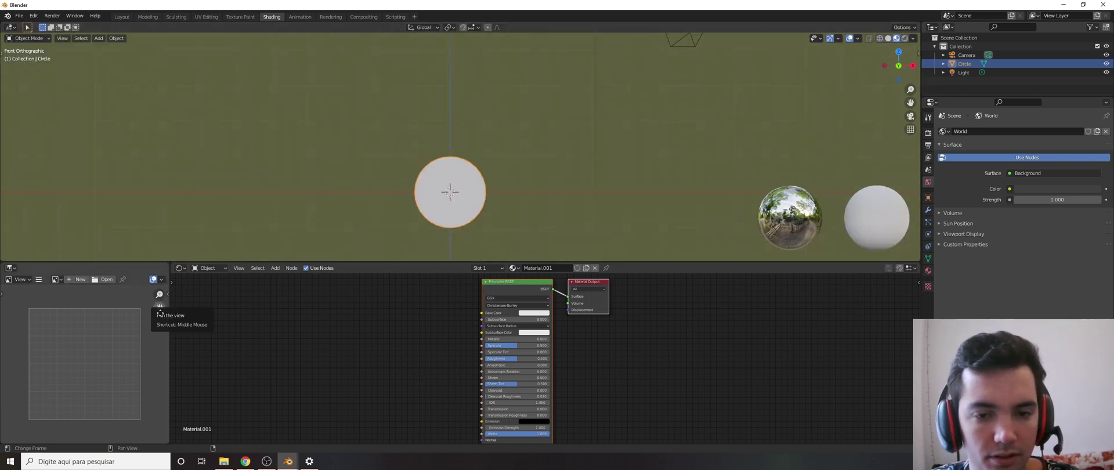
pyautogui.click(10, 268)
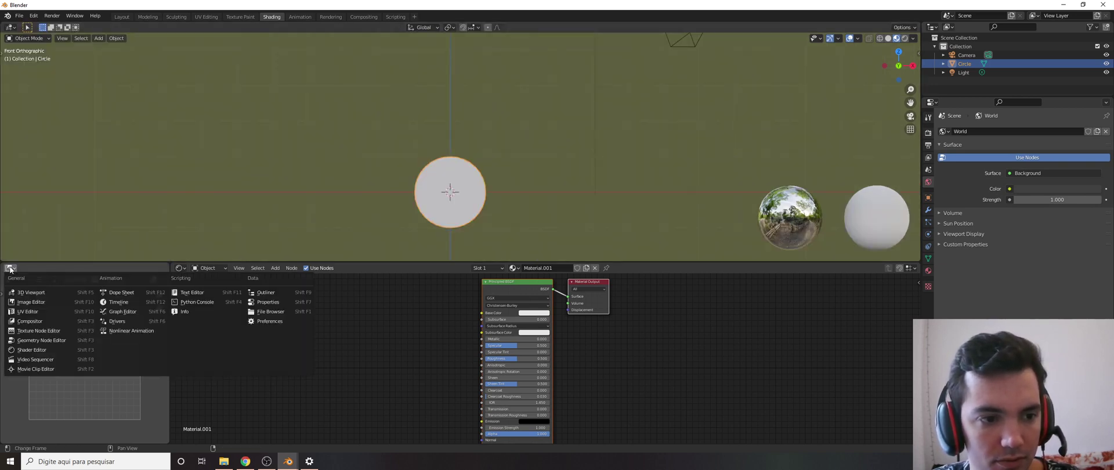
pyautogui.click(109, 302)
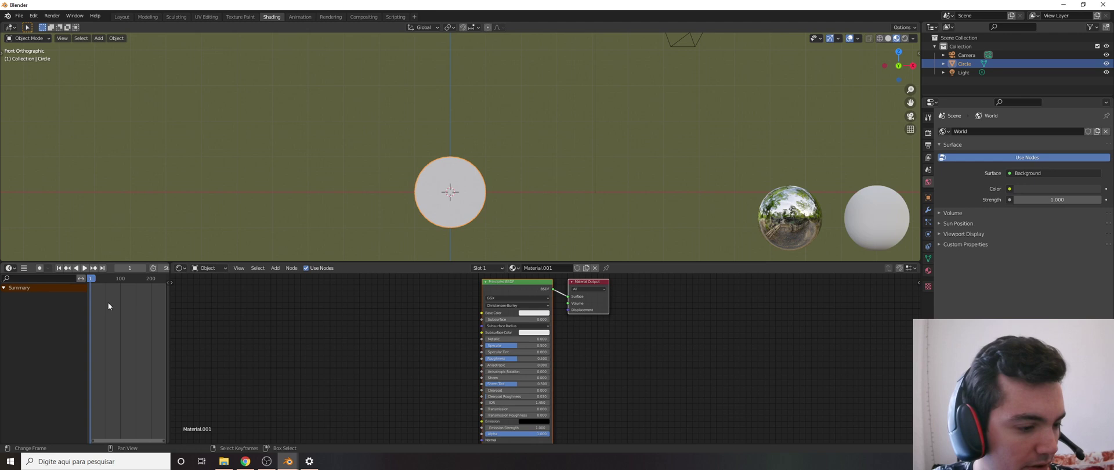
# - Enlarge the shader editor by moving the 3D viewport's lower border up, keeping the disc large in view
pyautogui.scroll(3, 405, 207)
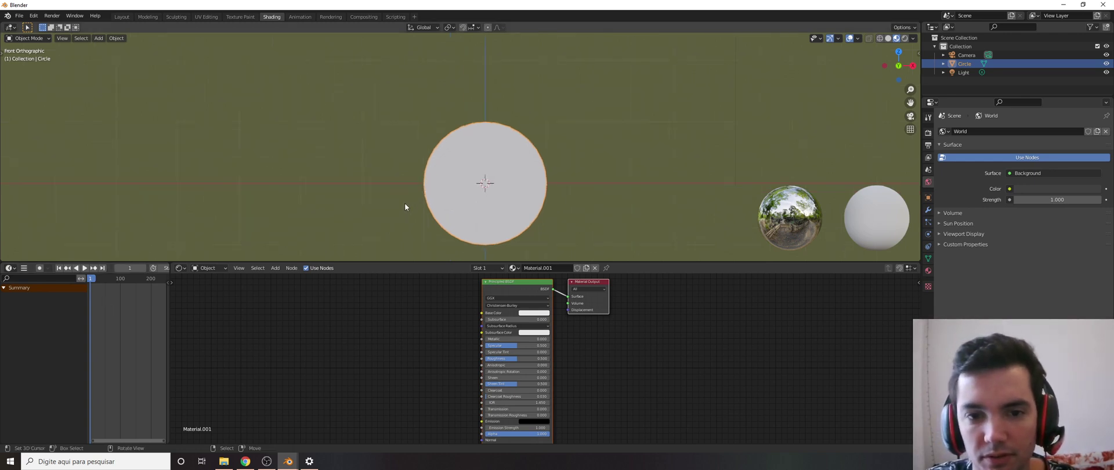
pyautogui.scroll(1, 405, 207)
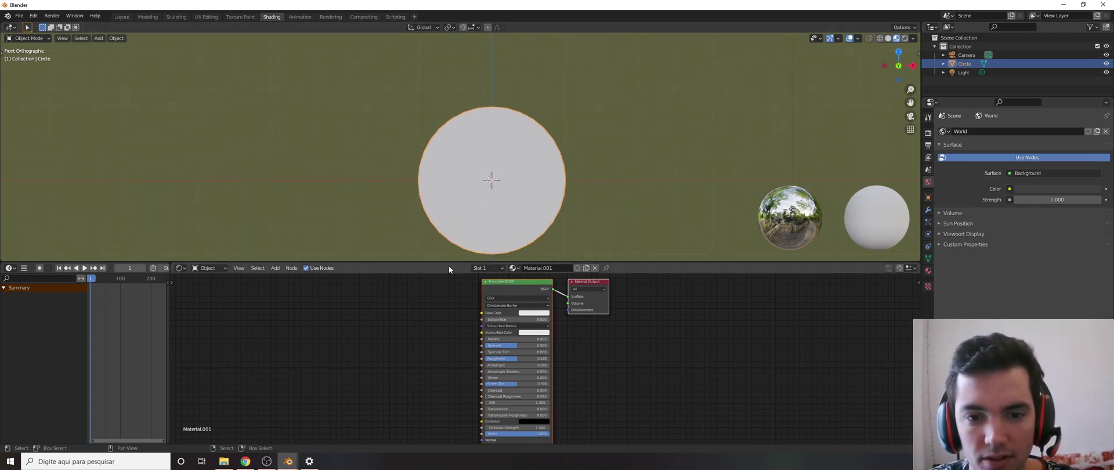
pyautogui.moveTo(450, 262); pyautogui.dragTo(455, 193)
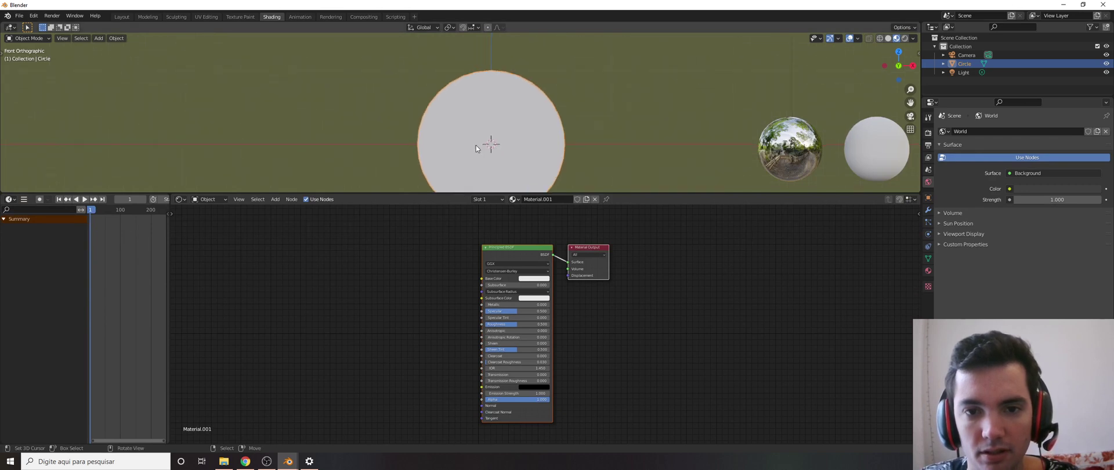
pyautogui.scroll(1, 480, 169)
# - Delete the Principled BSDF node and move the Material Output node farther right to make room for new nodes
pyautogui.click(514, 254)
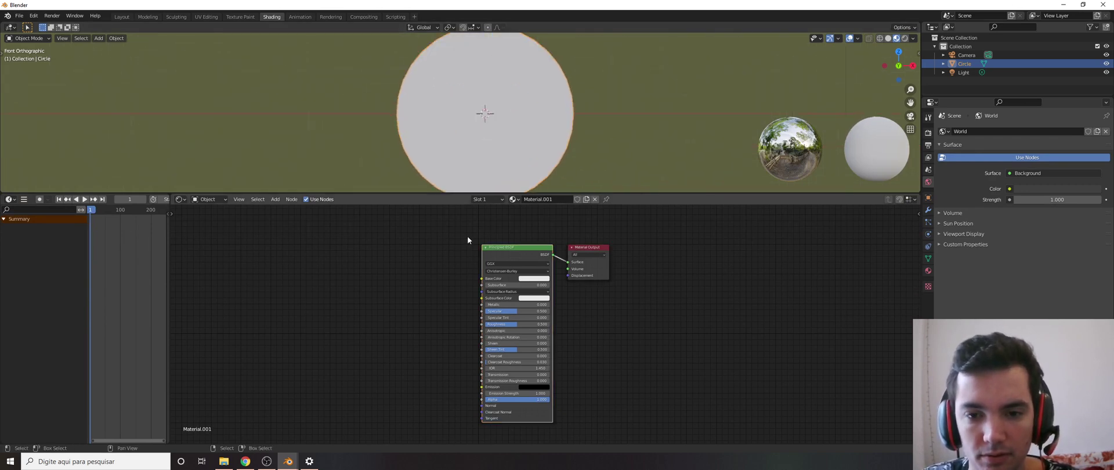
pyautogui.press('x')
pyautogui.moveTo(580, 250); pyautogui.dragTo(654, 259)
pyautogui.moveTo(309, 308); pyautogui.dragTo(444, 333, button='middle')
pyautogui.scroll(-1, 399, 298)
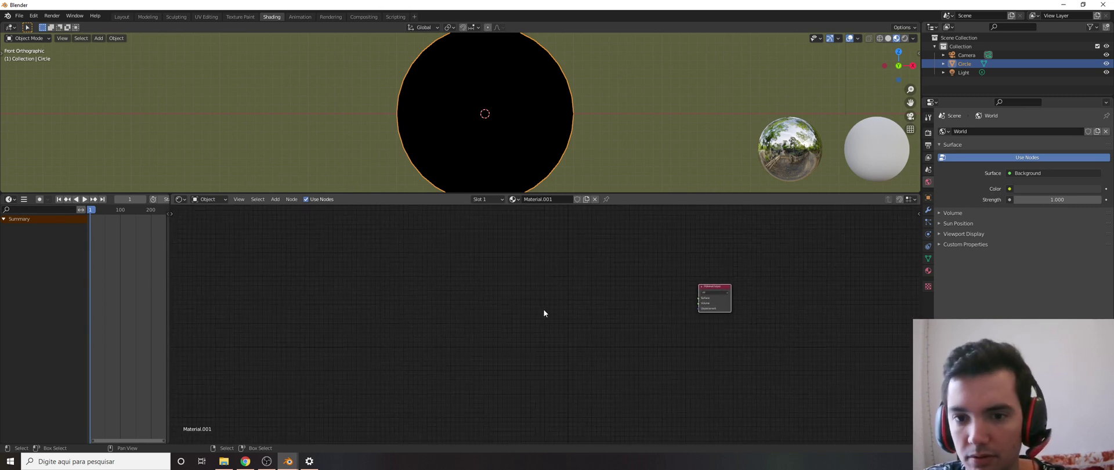
# - Add a Texture Coordinate node at the far left of the node graph and place a duplicate of it below
pyautogui.hotkey('shift', 'a')
pyautogui.write('tex')
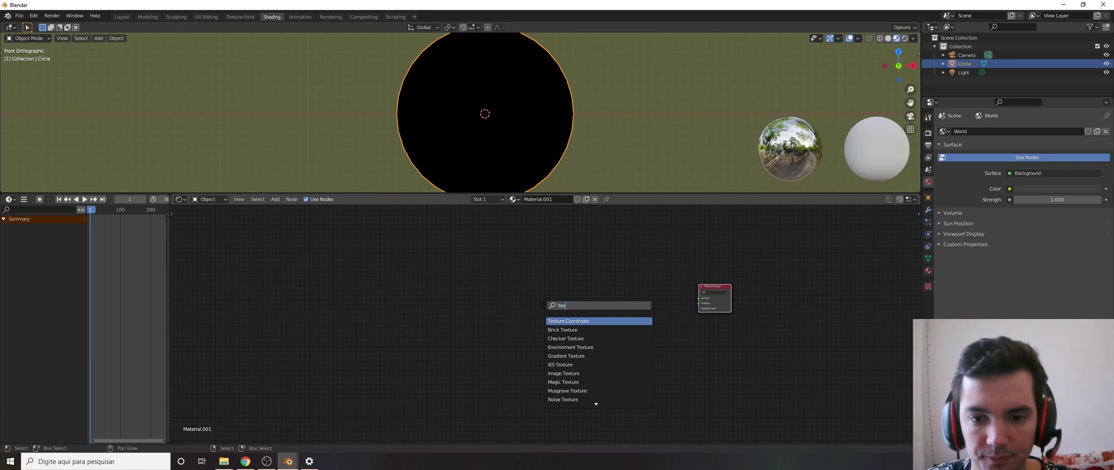
pyautogui.press('Return')
pyautogui.click(279, 257)
pyautogui.scroll(1, 280, 258)
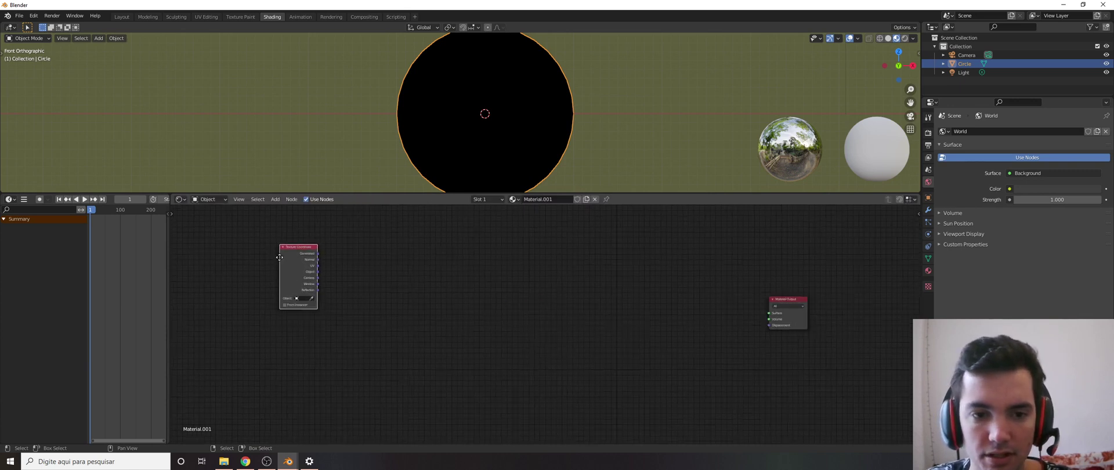
pyautogui.moveTo(279, 257); pyautogui.dragTo(273, 269, button='middle')
pyautogui.moveTo(296, 261); pyautogui.dragTo(258, 277)
pyautogui.hotkey('shift', 'd')
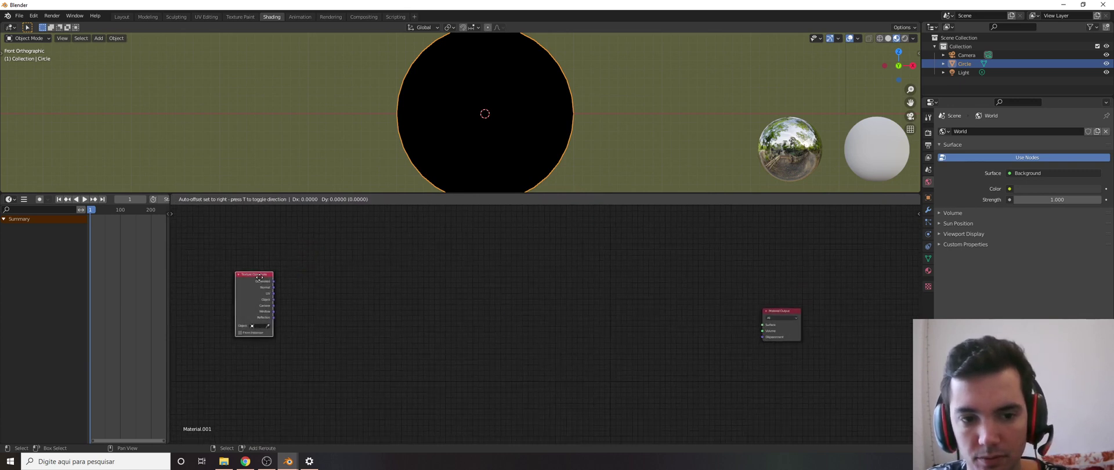
pyautogui.click(259, 393)
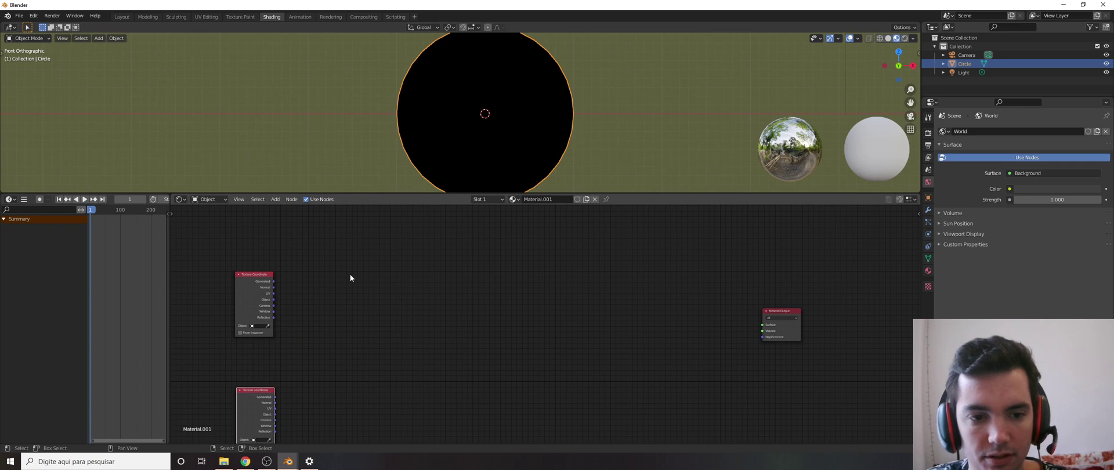
# - Add a Mapping node to the right of the upper Texture Coordinate node
pyautogui.hotkey('shift', 'a')
pyautogui.write('mapping')
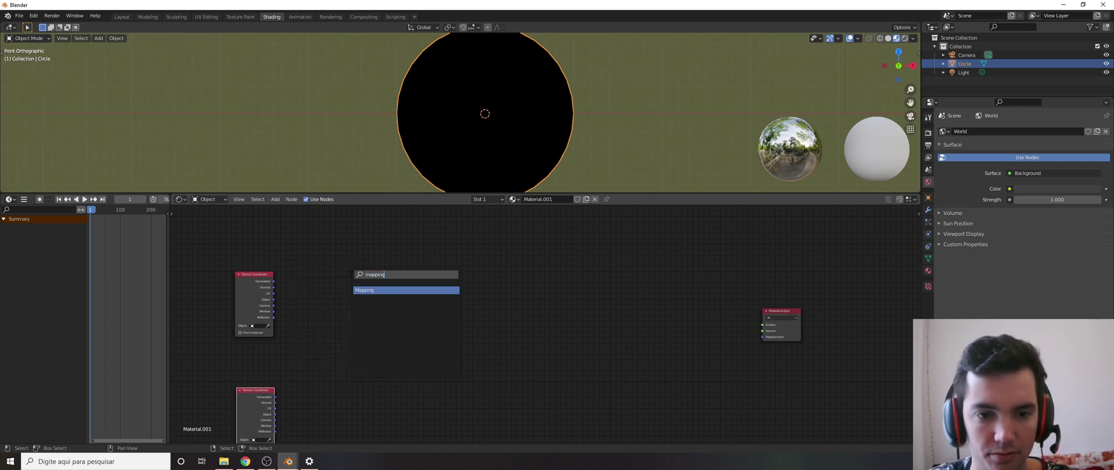
pyautogui.press('Return')
pyautogui.click(316, 275)
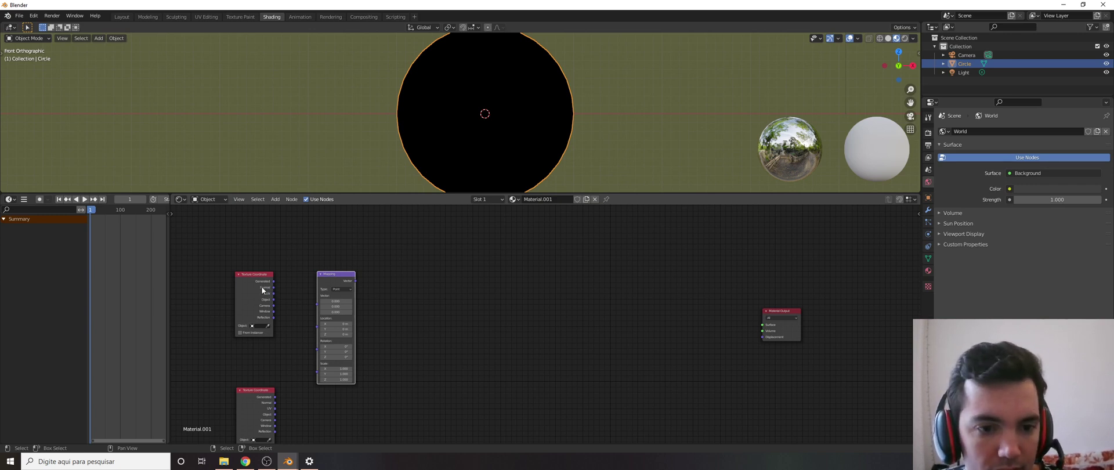
pyautogui.moveTo(327, 274); pyautogui.dragTo(330, 270)
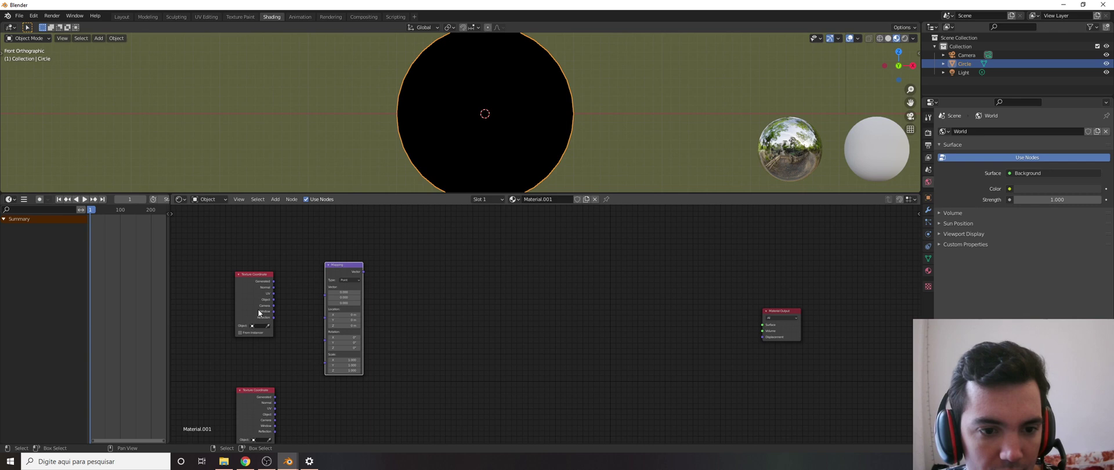
# - Link the upper Texture Coordinate's Object output to the Mapping node's Vector input, and lower the Mapping node closer to it
pyautogui.scroll(1, 259, 313)
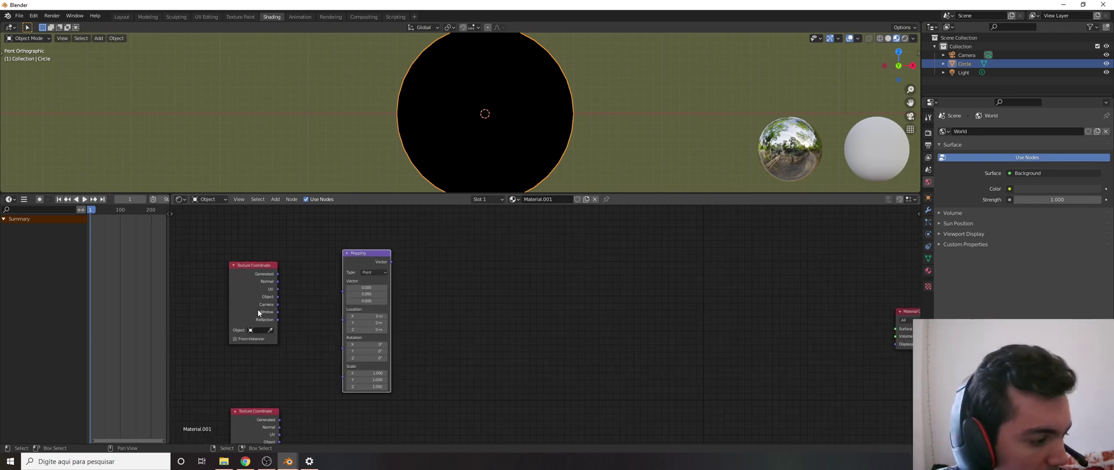
pyautogui.moveTo(278, 297); pyautogui.dragTo(344, 290)
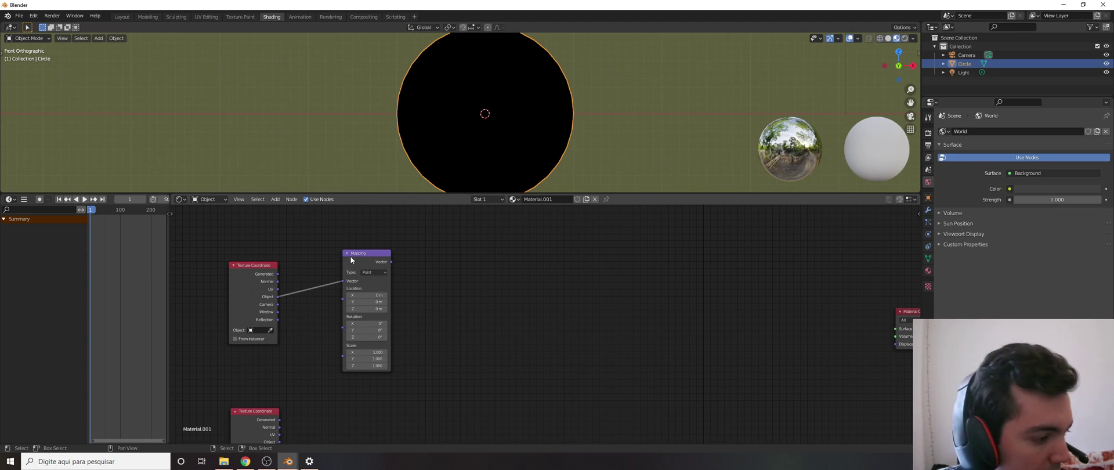
pyautogui.moveTo(351, 260); pyautogui.dragTo(325, 314)
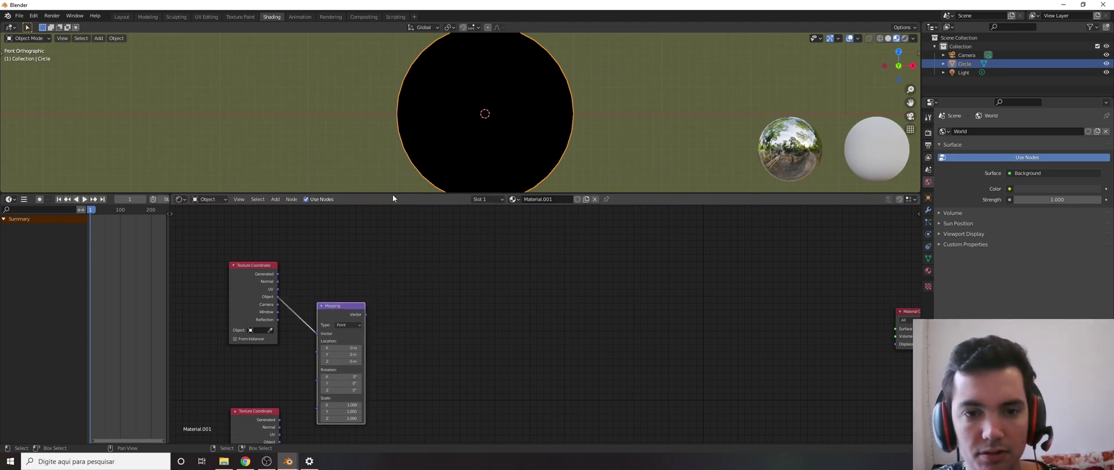
pyautogui.moveTo(397, 192); pyautogui.dragTo(397, 180)
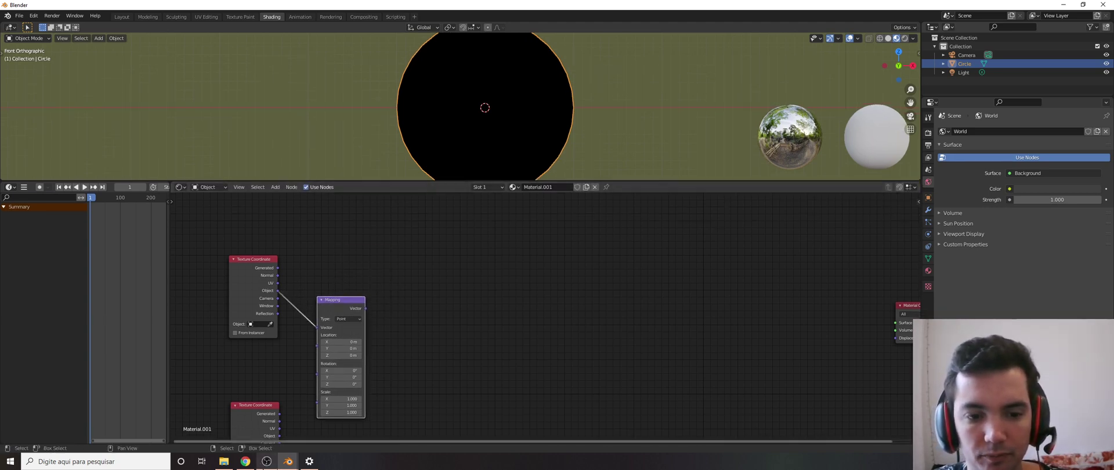
# - Duplicate the Mapping node above and to the right of the original, and link the upper Texture Coordinate's Object output to its Vector input
pyautogui.click(266, 462)
pyautogui.click(265, 463)
pyautogui.moveTo(328, 265); pyautogui.dragTo(316, 295, button='middle')
pyautogui.hotkey('shift', 'd')
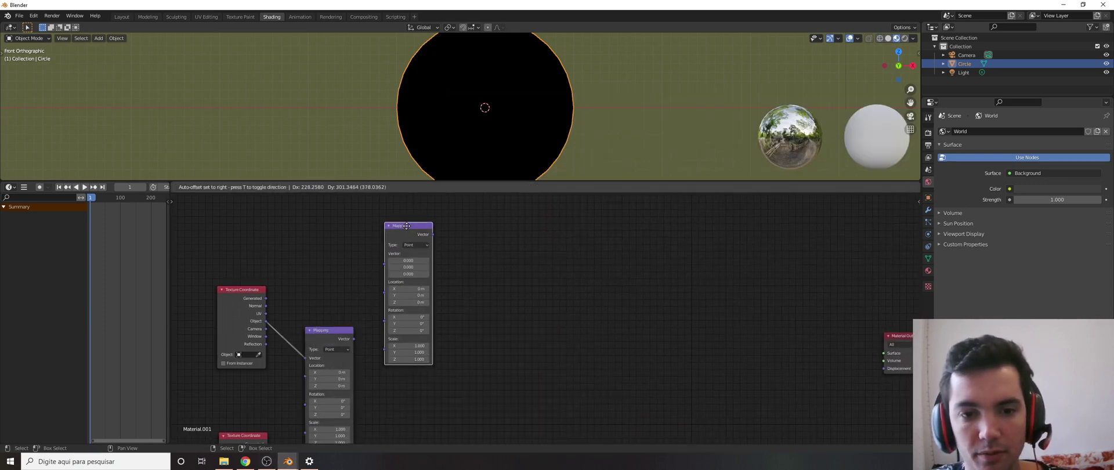
pyautogui.click(400, 228)
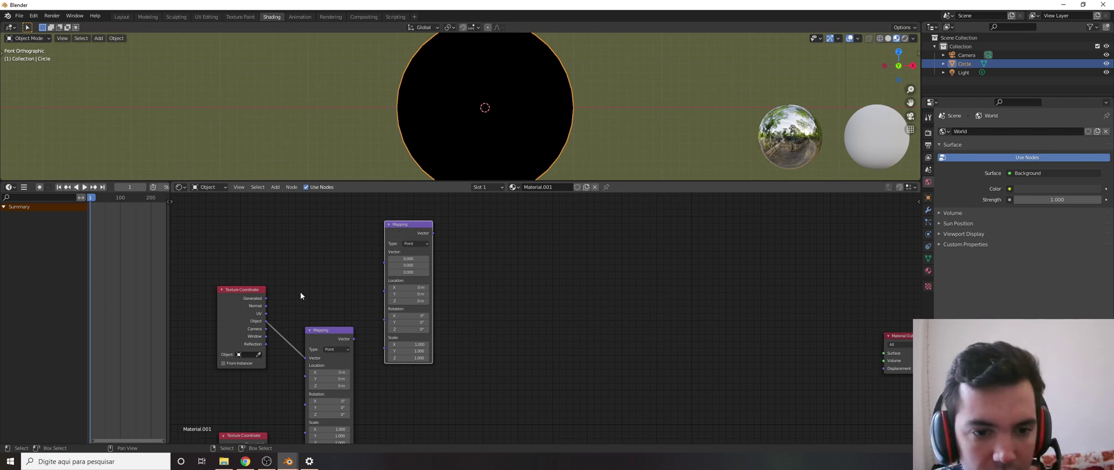
pyautogui.moveTo(260, 321); pyautogui.dragTo(383, 262)
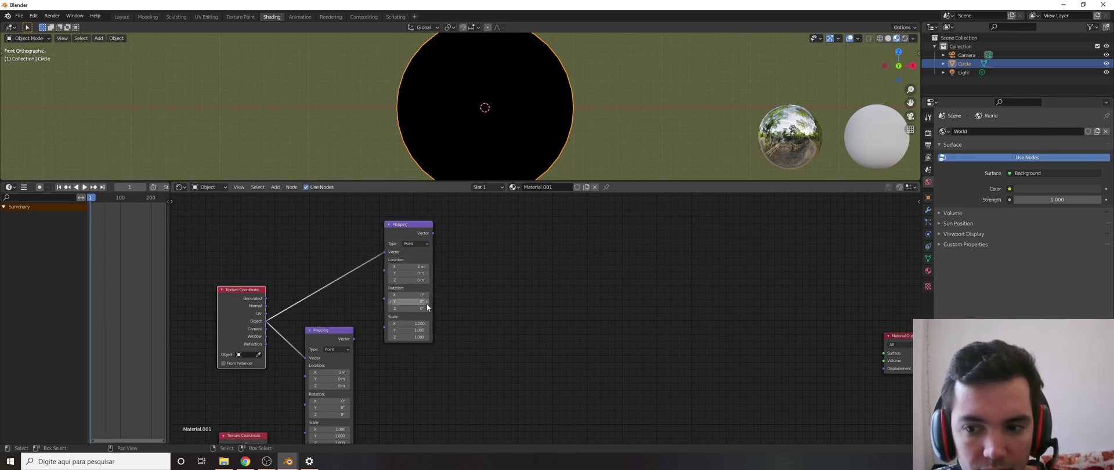
# - Add a Gradient Texture node to the right of the lower Mapping node and set its type to Spherical
pyautogui.scroll(-2, 427, 304)
pyautogui.moveTo(424, 307); pyautogui.dragTo(418, 304, button='middle')
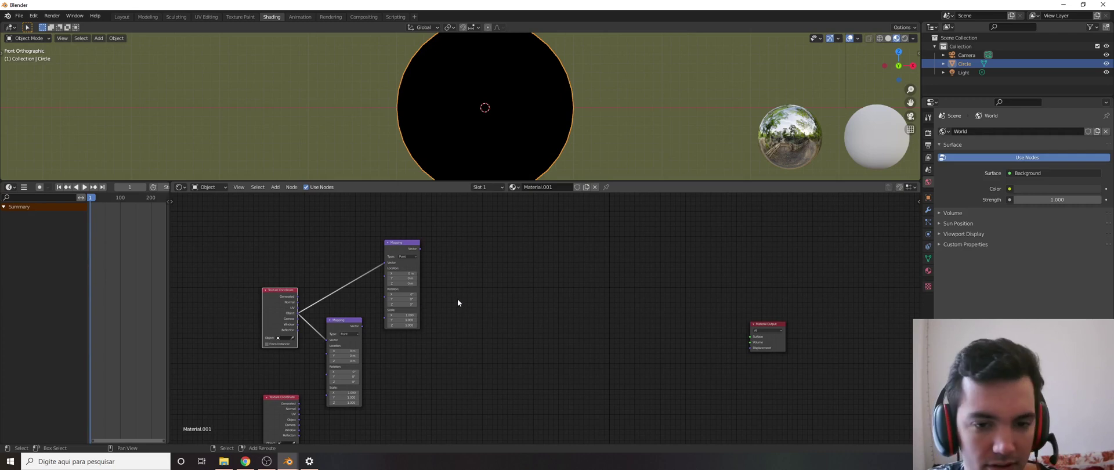
pyautogui.hotkey('shift', 'a')
pyautogui.write('gradient')
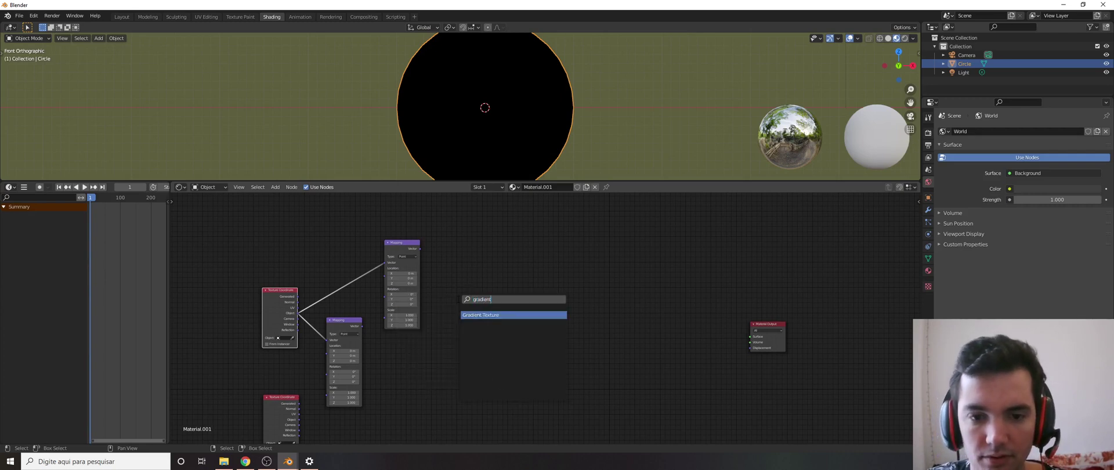
pyautogui.press('Return')
pyautogui.click(428, 363)
pyautogui.scroll(2, 428, 363)
pyautogui.scroll(2, 429, 364)
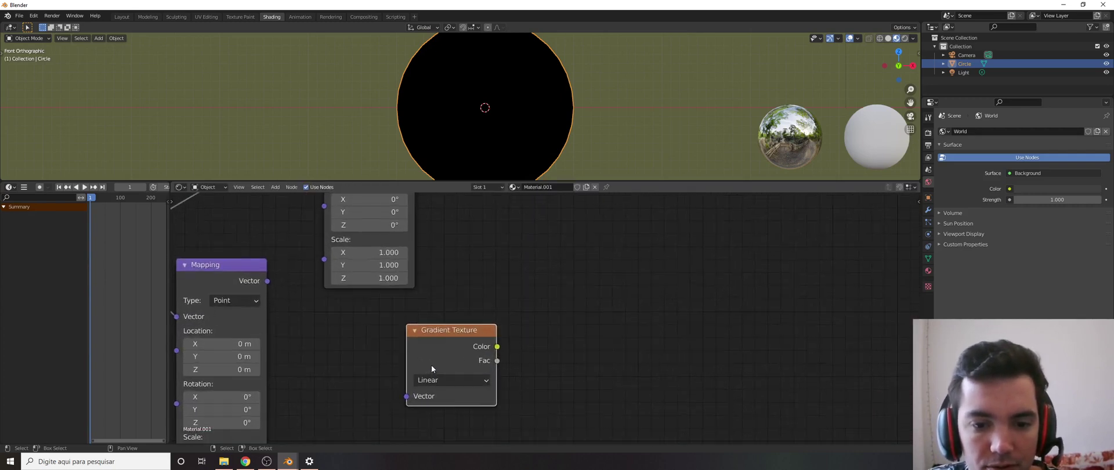
pyautogui.click(443, 359)
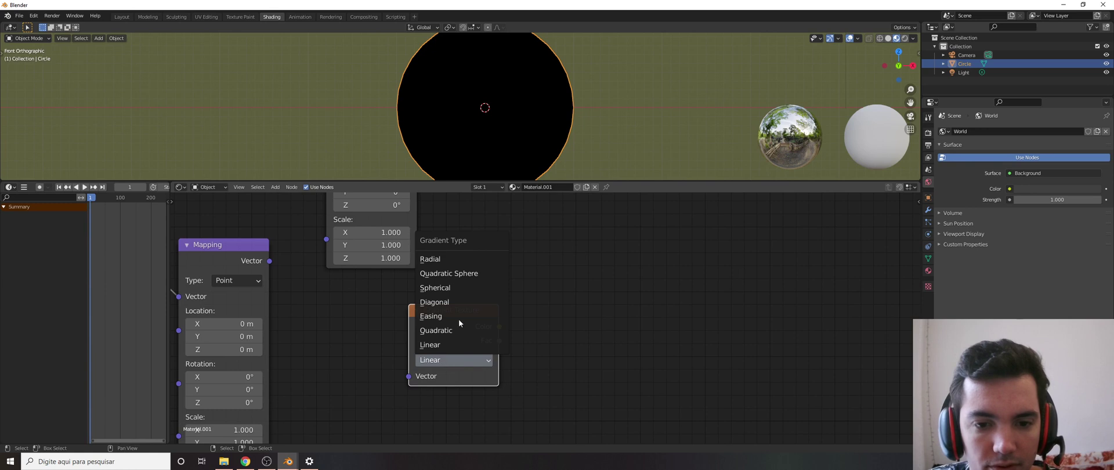
pyautogui.click(446, 290)
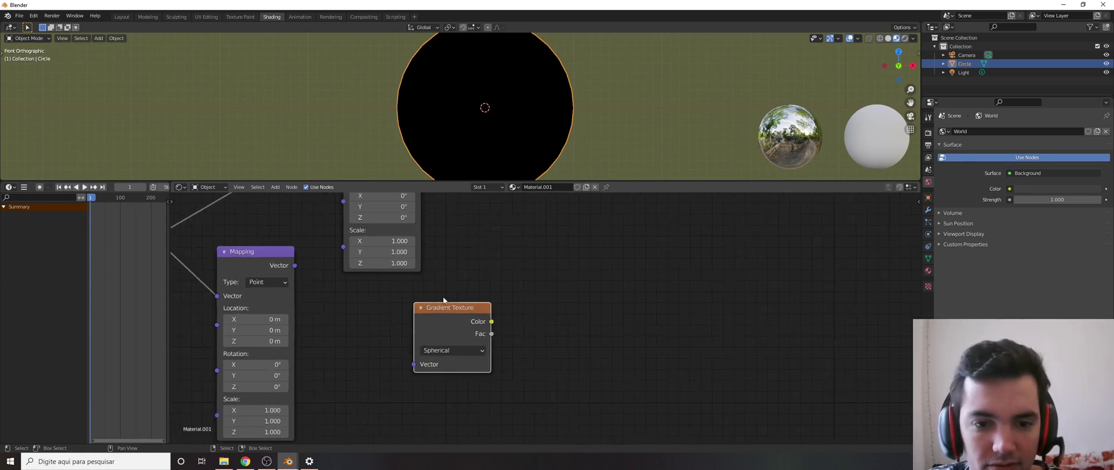
# - Link the lower Mapping's Vector output to the Spherical Gradient Texture's Vector input and move the gradient node closer
pyautogui.scroll(-2, 497, 270)
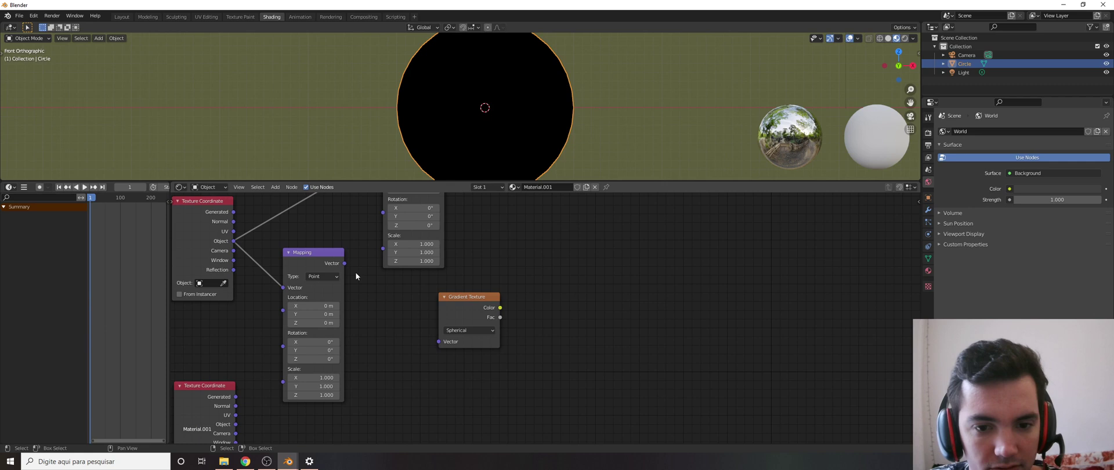
pyautogui.moveTo(345, 262); pyautogui.dragTo(438, 342)
pyautogui.moveTo(465, 307); pyautogui.dragTo(427, 314)
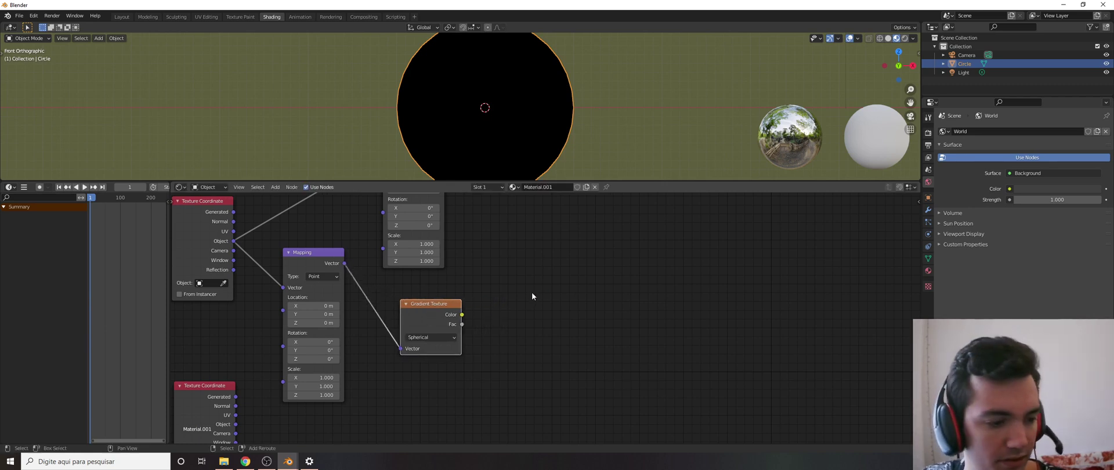
# - Add a Math node to the right of the Spherical Gradient Texture and set its operation to Multiply
pyautogui.hotkey('shift', 'a')
pyautogui.write('smath')
pyautogui.press('Return')
pyautogui.click(532, 292)
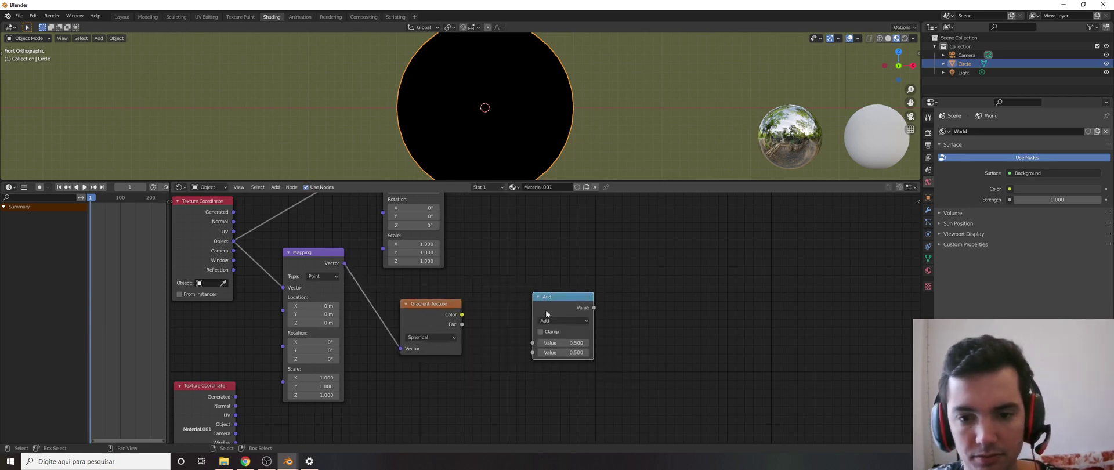
pyautogui.click(552, 320)
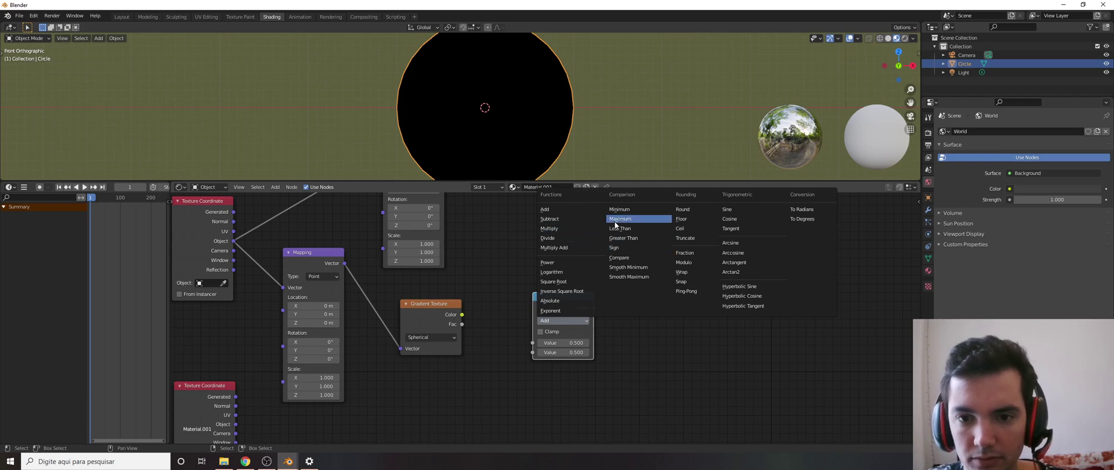
pyautogui.click(559, 229)
# - Move the Multiply node closer, feed the Spherical gradient's Color into its first Value, and set the second Value to 32
pyautogui.moveTo(551, 296); pyautogui.dragTo(490, 346)
pyautogui.click(515, 356)
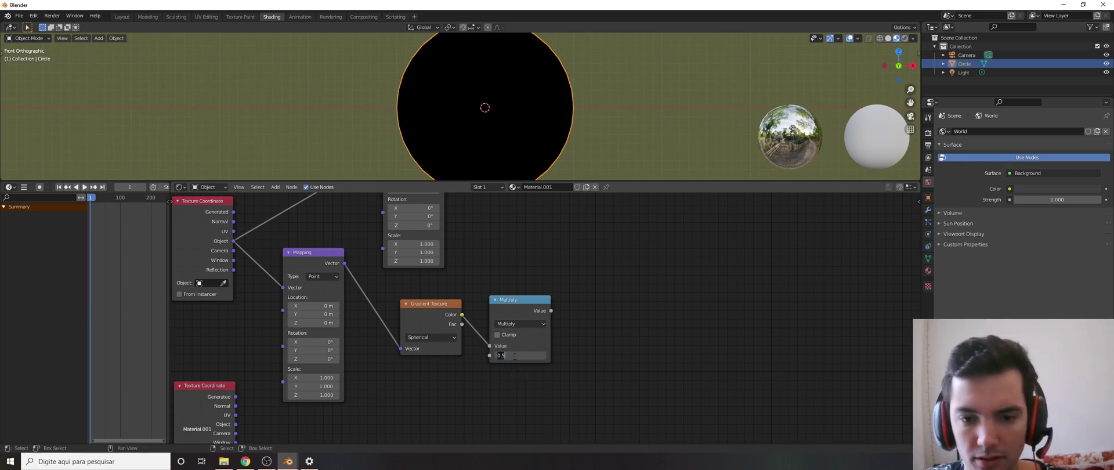
pyautogui.write('32')
pyautogui.press('Return')
# - Add a Combine XYZ node to the right of the Multiply node
pyautogui.scroll(-3, 515, 355)
pyautogui.scroll(-2, 517, 349)
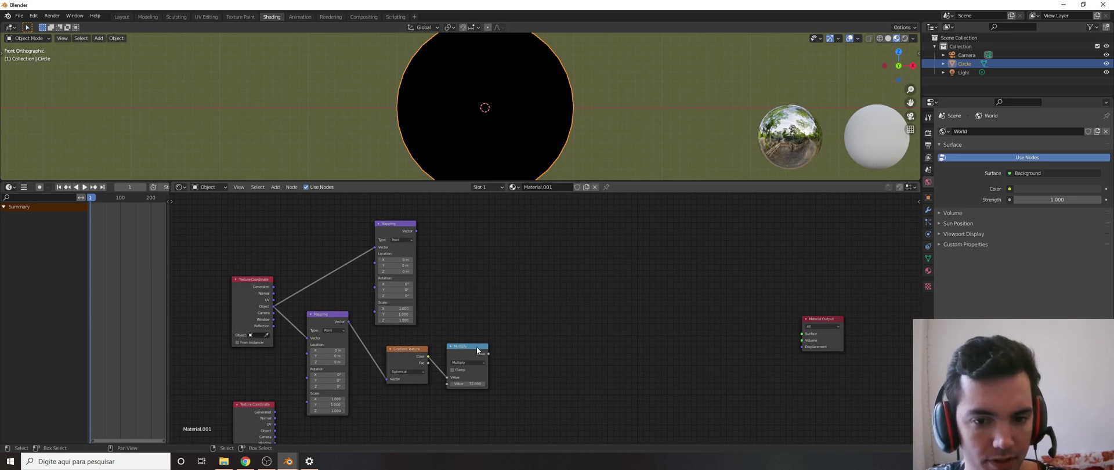
pyautogui.hotkey('shift', 'a')
pyautogui.click(558, 347)
pyautogui.write('comnbi')
pyautogui.press('BackSpace')
pyautogui.press('BackSpace')
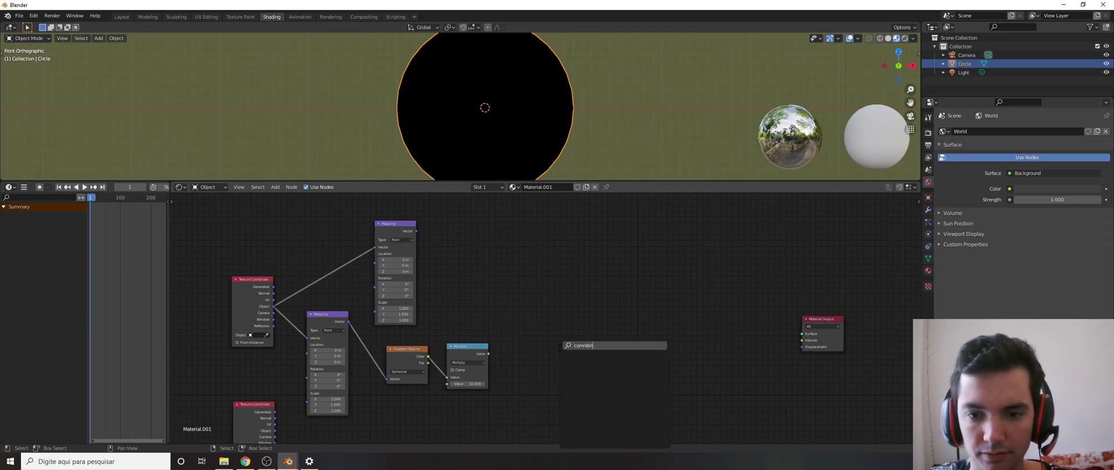
pyautogui.press('BackSpace')
pyautogui.write('bi')
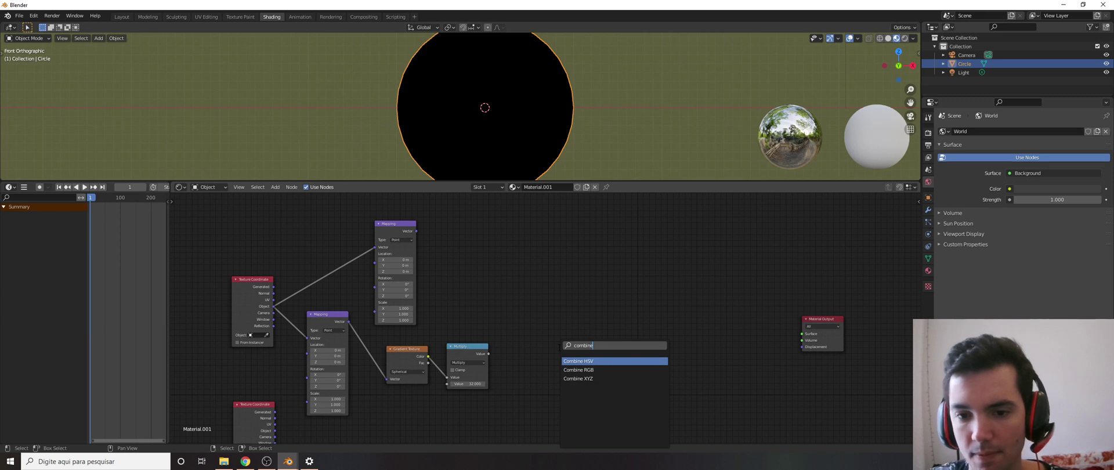
pyautogui.press('Down')
pyautogui.press('Down')
pyautogui.press('Return')
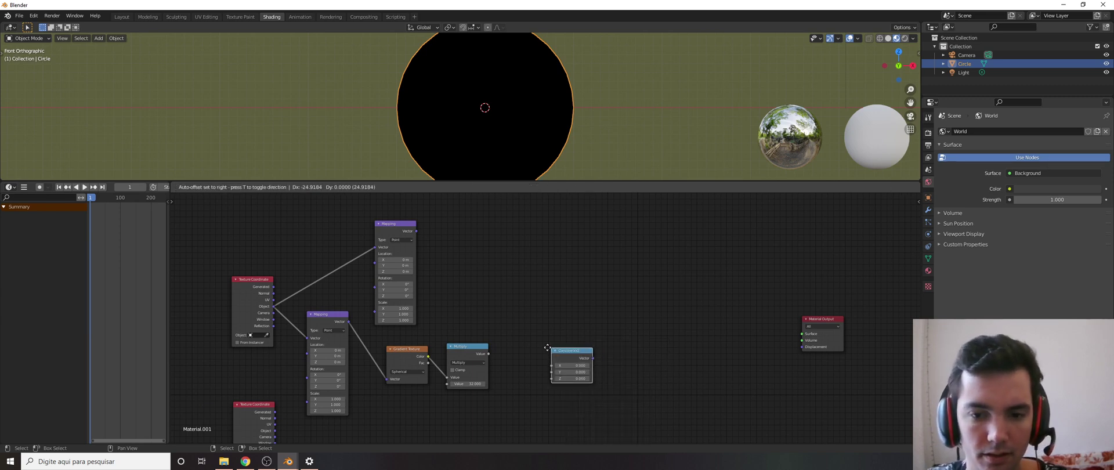
pyautogui.click(540, 348)
# - Link the Multiply output to the Combine XYZ node's Z input, and its Vector output to the upper Mapping's Rotation input
pyautogui.scroll(3, 522, 349)
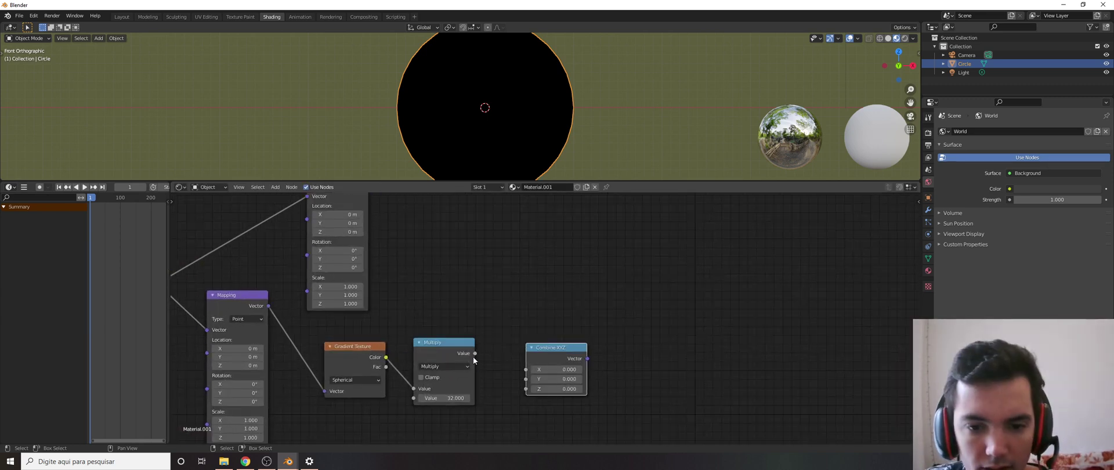
pyautogui.moveTo(475, 354); pyautogui.dragTo(525, 389)
pyautogui.moveTo(587, 359); pyautogui.dragTo(307, 291)
# - Place a duplicate Gradient Texture set to Radial beside the upper Mapping node, and feed it that node's Vector output
pyautogui.scroll(-3, 452, 284)
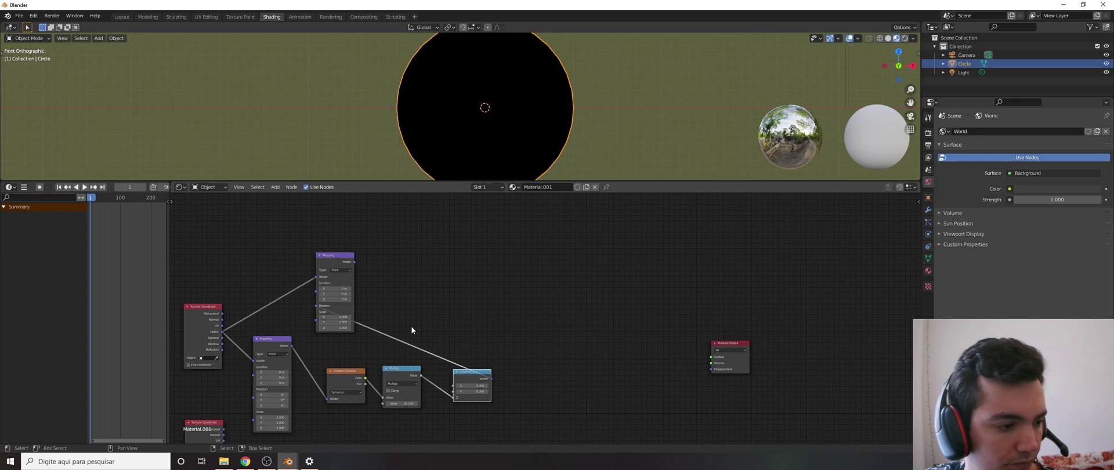
pyautogui.click(354, 369)
pyautogui.hotkey('shift', 'd')
pyautogui.click(448, 279)
pyautogui.scroll(2, 440, 280)
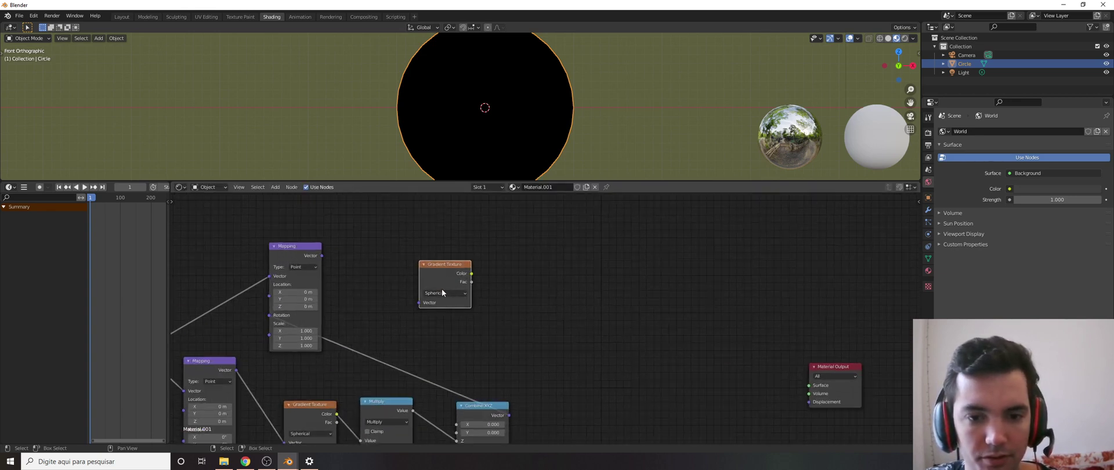
pyautogui.click(441, 293)
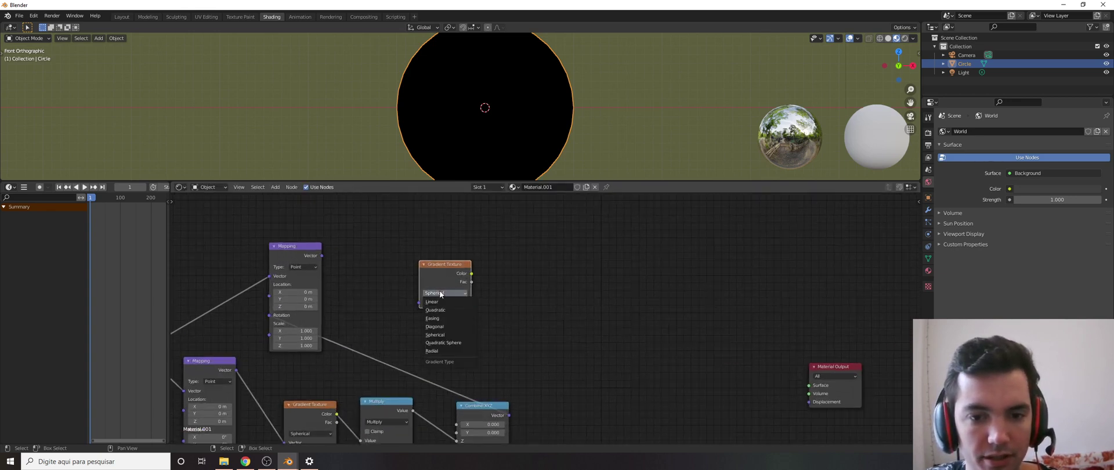
pyautogui.click(437, 350)
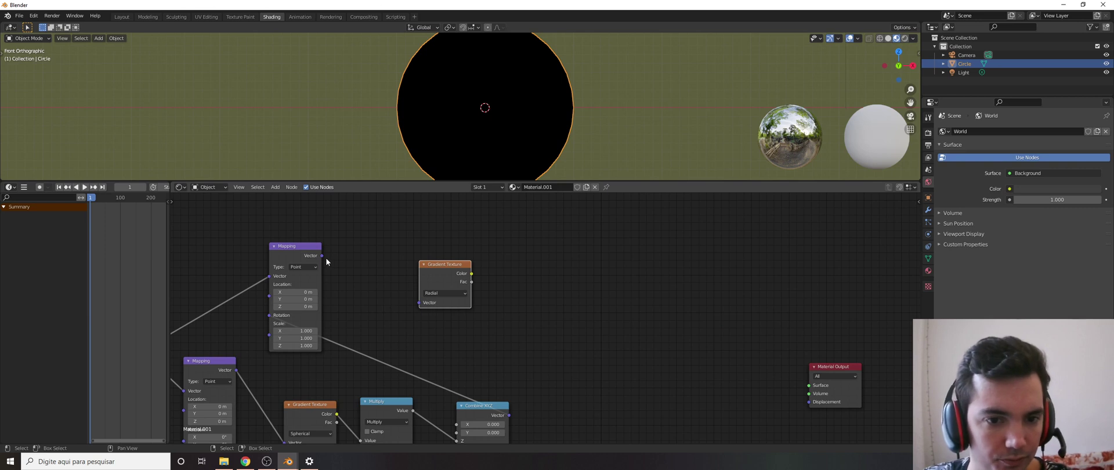
pyautogui.moveTo(322, 255); pyautogui.dragTo(419, 302)
# - Place two duplicates of the Multiply node in a row after the Radial Gradient Texture and set the second one to Fraction
pyautogui.hotkey('shift', 'a')
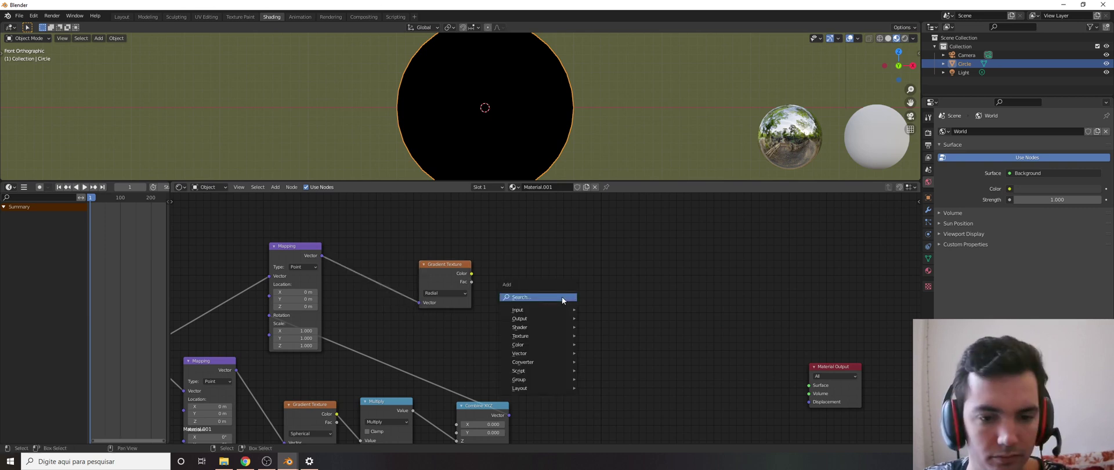
pyautogui.click(381, 403)
pyautogui.hotkey('shift', 'd')
pyautogui.click(581, 273)
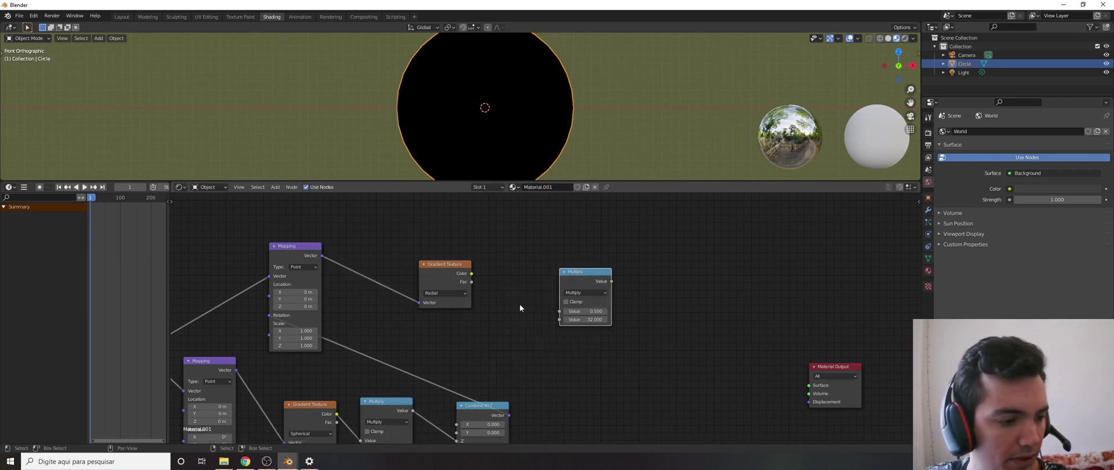
pyautogui.hotkey('shift', 'd')
pyautogui.click(657, 273)
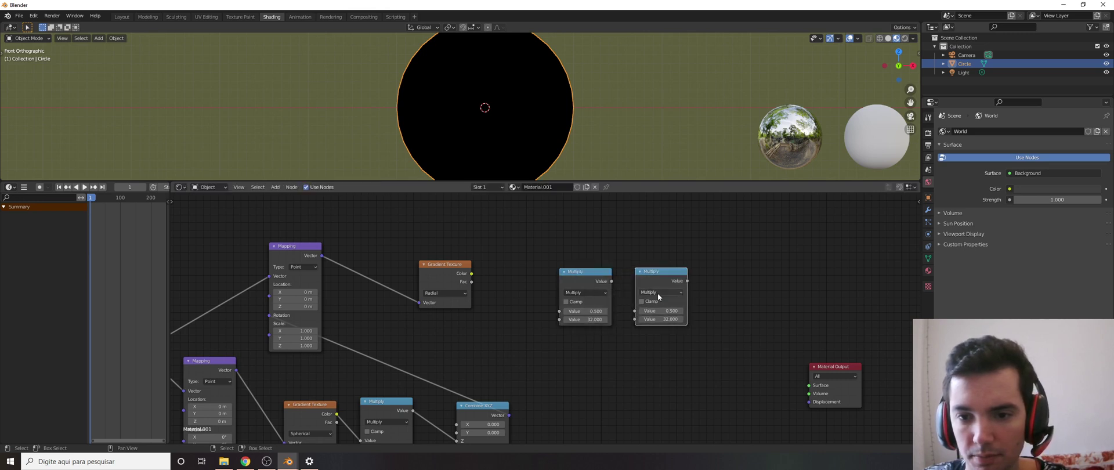
pyautogui.click(658, 293)
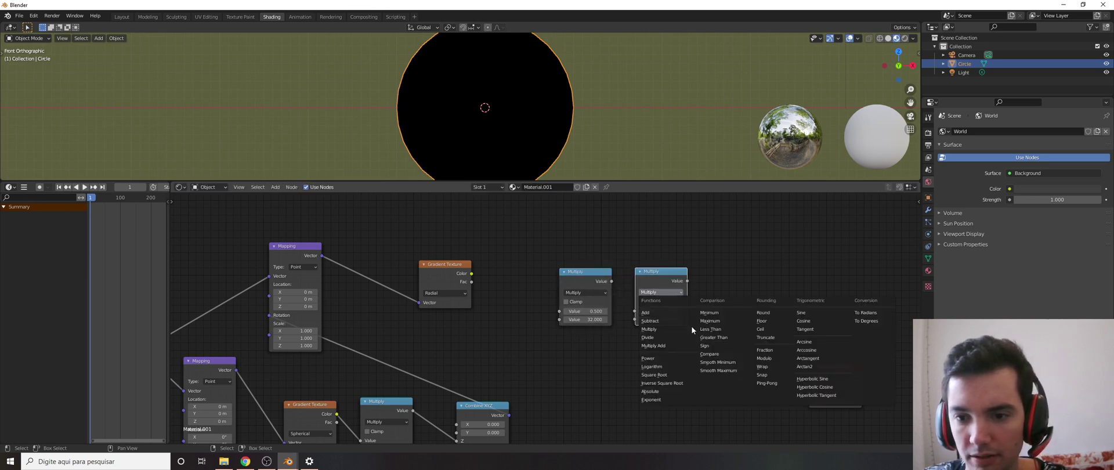
pyautogui.click(765, 349)
pyautogui.moveTo(475, 274); pyautogui.dragTo(542, 303)
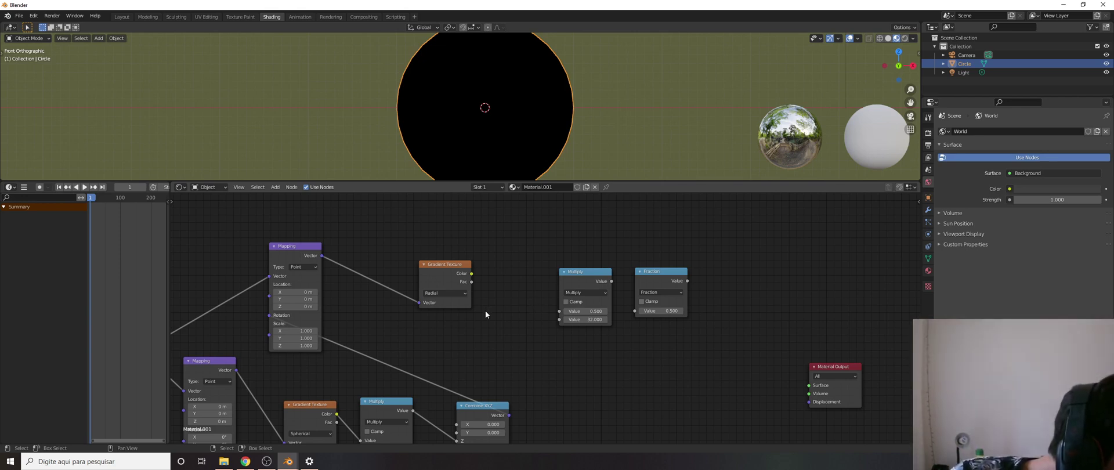
# - Set the lower Mapping node's Scale to 0.6 on X, Y and Z
pyautogui.moveTo(333, 317); pyautogui.dragTo(564, 222, button='middle')
pyautogui.scroll(1, 435, 308)
pyautogui.moveTo(440, 378); pyautogui.dragTo(439, 394)
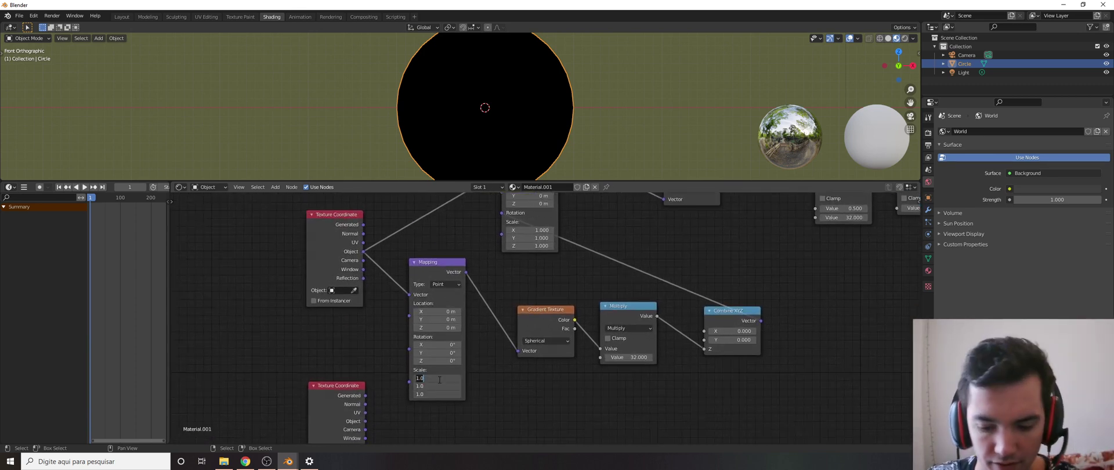
pyautogui.write('0.6')
pyautogui.press('Return')
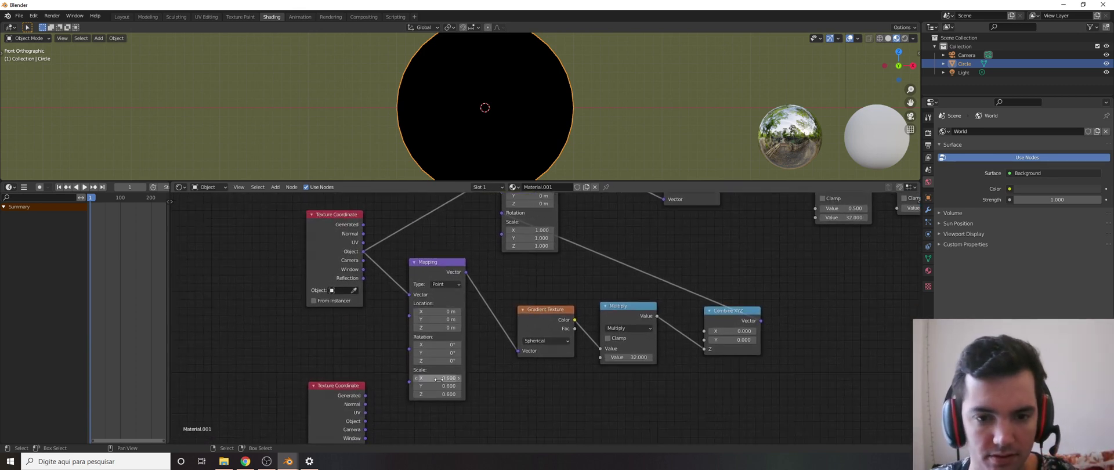
# - Link the Radial gradient's Color output to the upper Multiply node's first Value and set its second Value to 1.5
pyautogui.scroll(-4, 439, 379)
pyautogui.moveTo(499, 301); pyautogui.dragTo(381, 341, button='middle')
pyautogui.scroll(6, 568, 291)
pyautogui.moveTo(569, 290); pyautogui.dragTo(530, 268, button='middle')
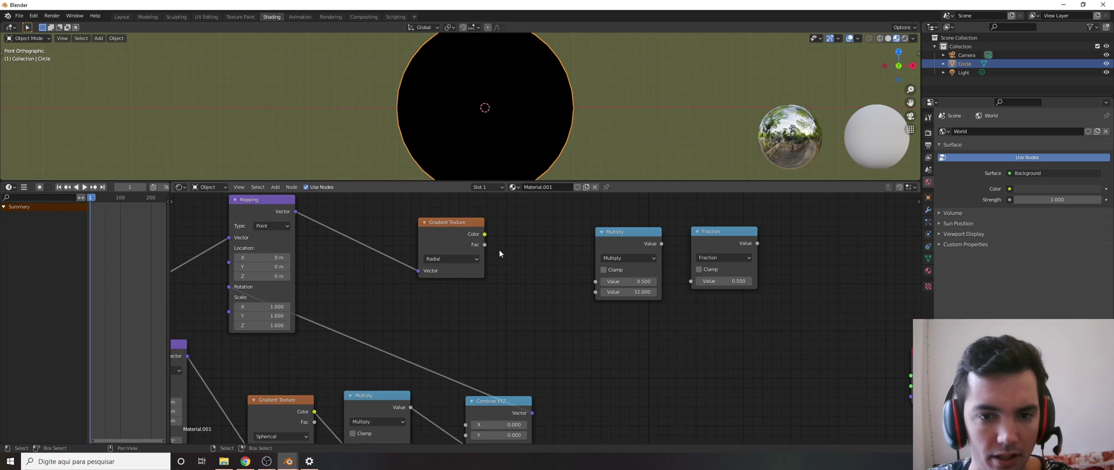
pyautogui.moveTo(485, 234); pyautogui.dragTo(594, 283)
pyautogui.click(617, 293)
pyautogui.write('1.5')
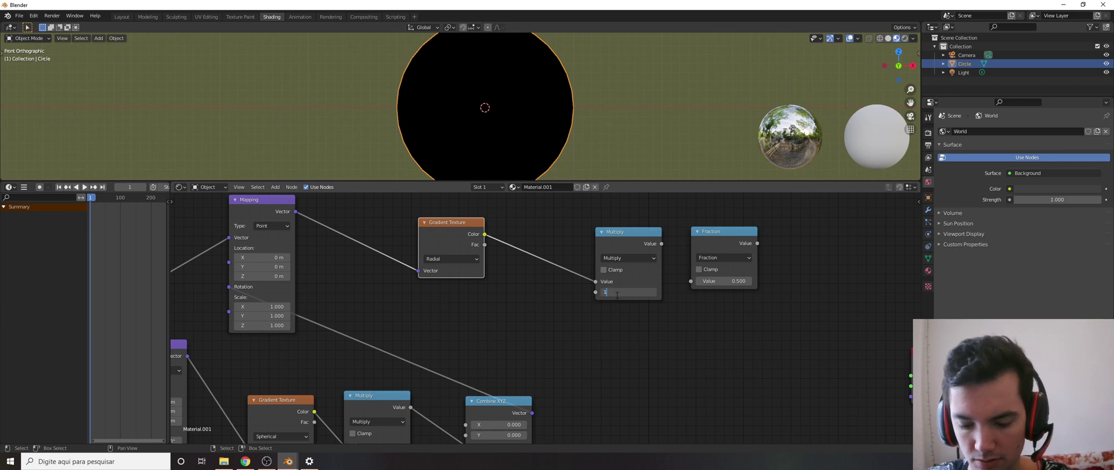
pyautogui.press('Return')
# - Link the upper Multiply output to the Fraction node's Value, enable Clamp on Fraction, and move both nodes closer to the gradient
pyautogui.moveTo(604, 232); pyautogui.dragTo(598, 233)
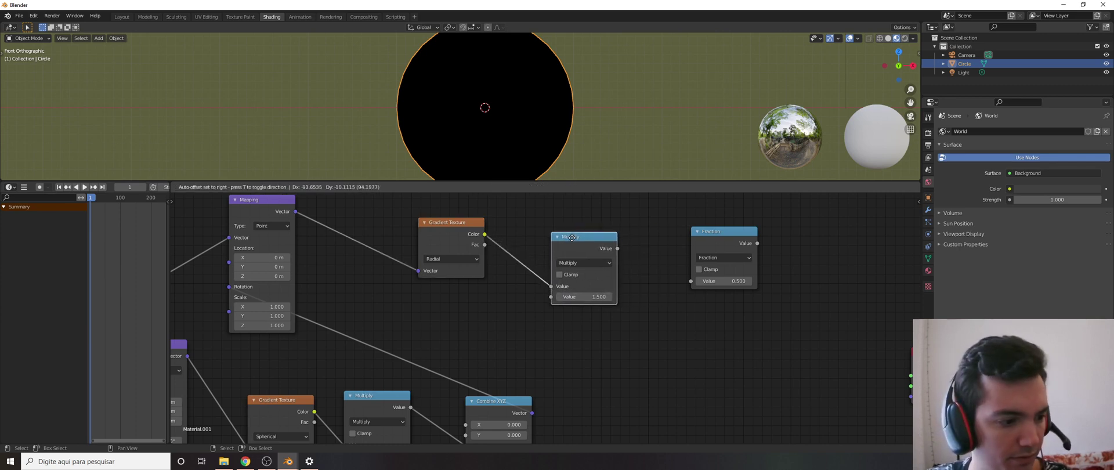
pyautogui.moveTo(572, 238); pyautogui.dragTo(691, 281)
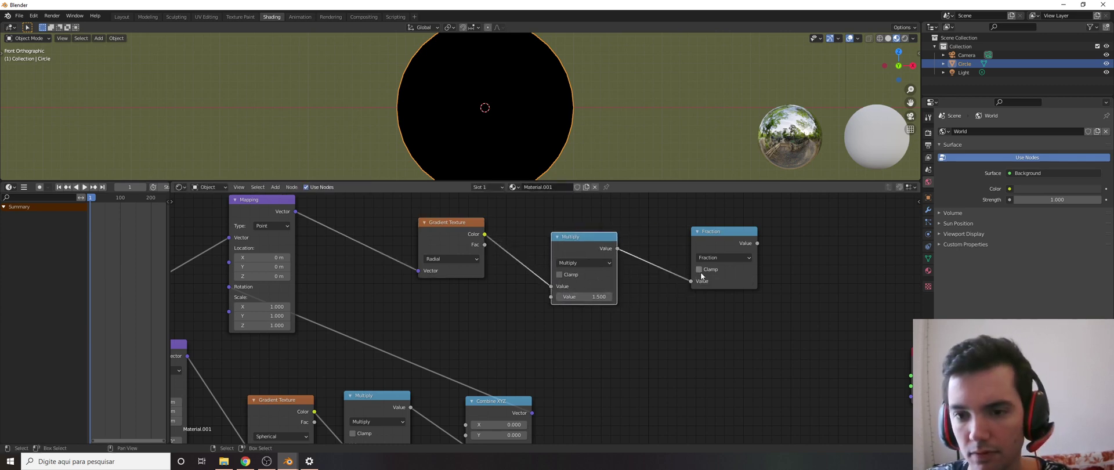
pyautogui.scroll(-1, 658, 277)
pyautogui.moveTo(695, 247); pyautogui.dragTo(660, 256)
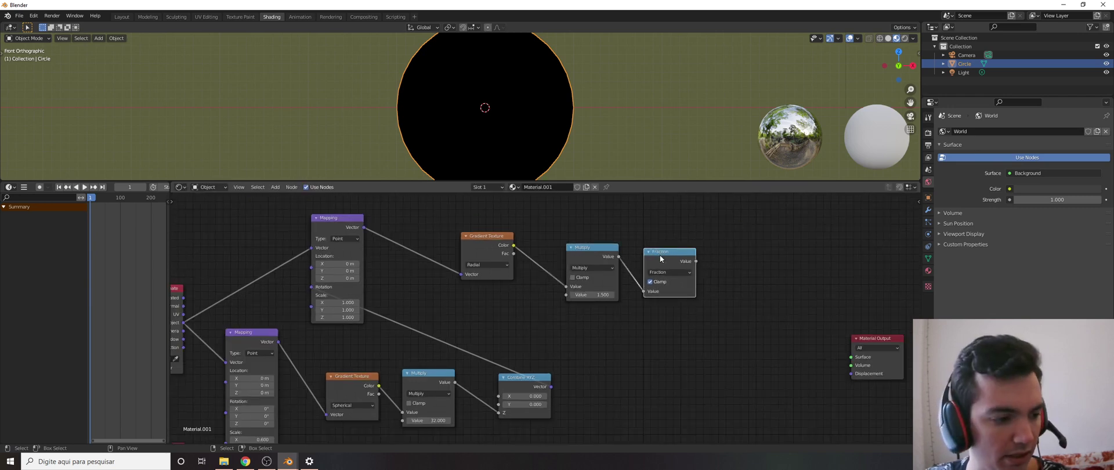
# - Add a Noise Texture node below the Fraction node and set it to 4D
pyautogui.hotkey('shift', 'a')
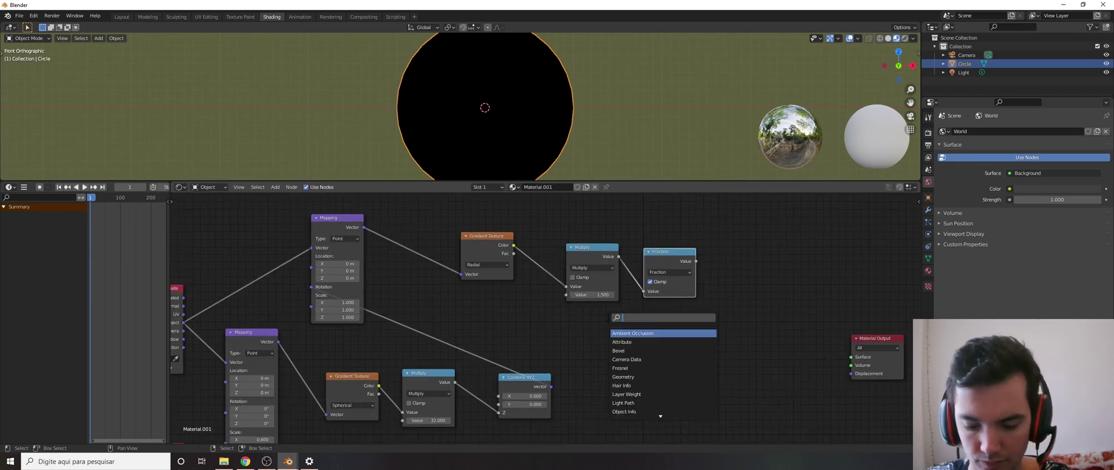
pyautogui.write('noise')
pyautogui.press('Return')
pyautogui.click(602, 339)
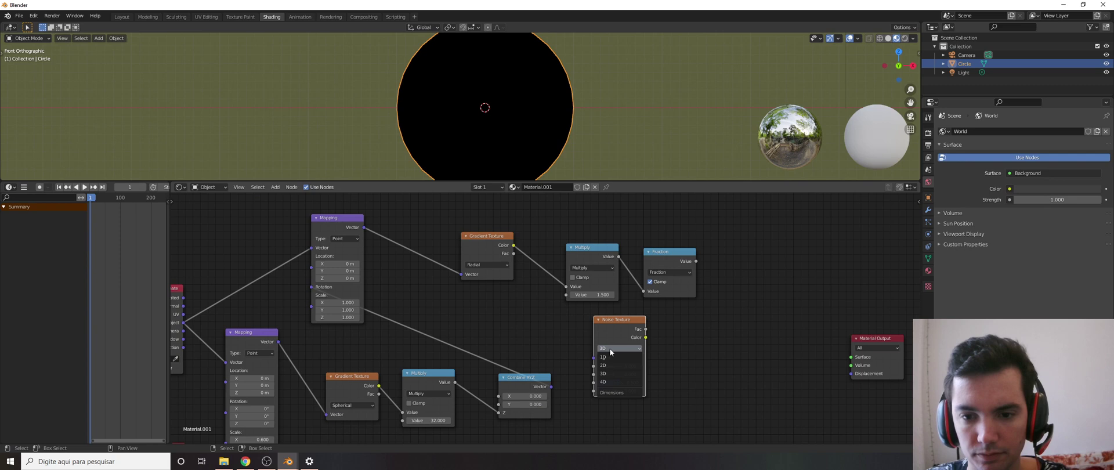
pyautogui.click(611, 383)
pyautogui.scroll(3, 631, 347)
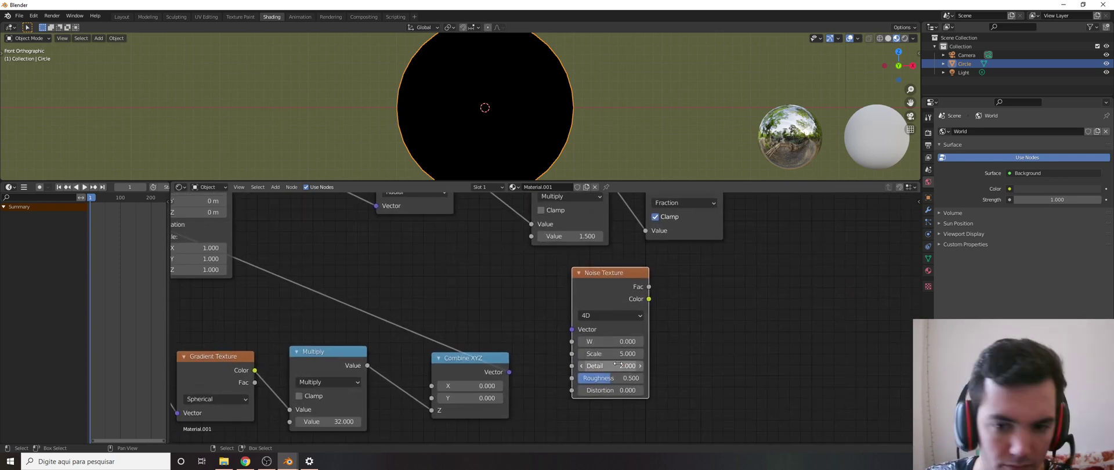
# - Set the Noise Texture's Detail to 1.6 and Distortion to 1.2
pyautogui.click(610, 366)
pyautogui.write('1.6')
pyautogui.press('Return')
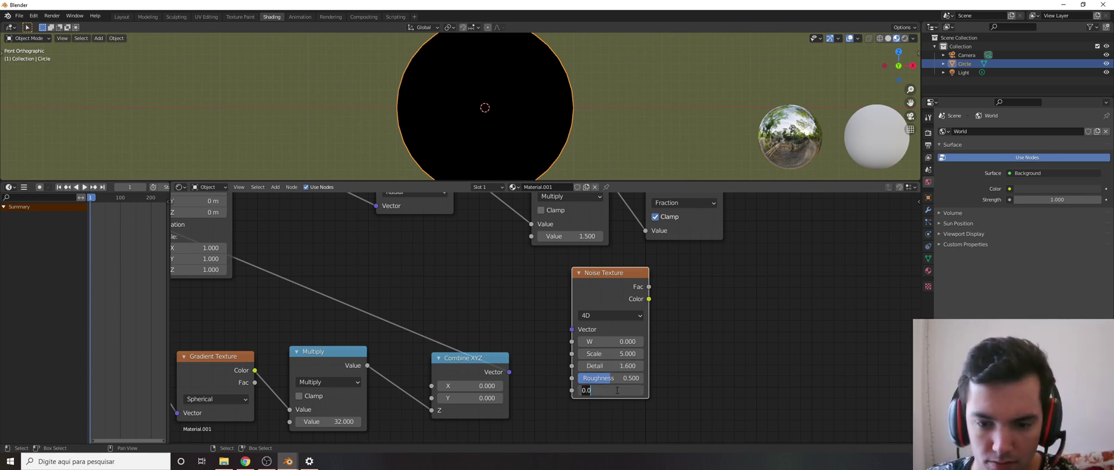
pyautogui.click(617, 390)
pyautogui.write('1.2')
pyautogui.press('Return')
pyautogui.scroll(-5, 673, 390)
pyautogui.scroll(1, 690, 326)
pyautogui.moveTo(690, 326); pyautogui.dragTo(558, 318, button='middle')
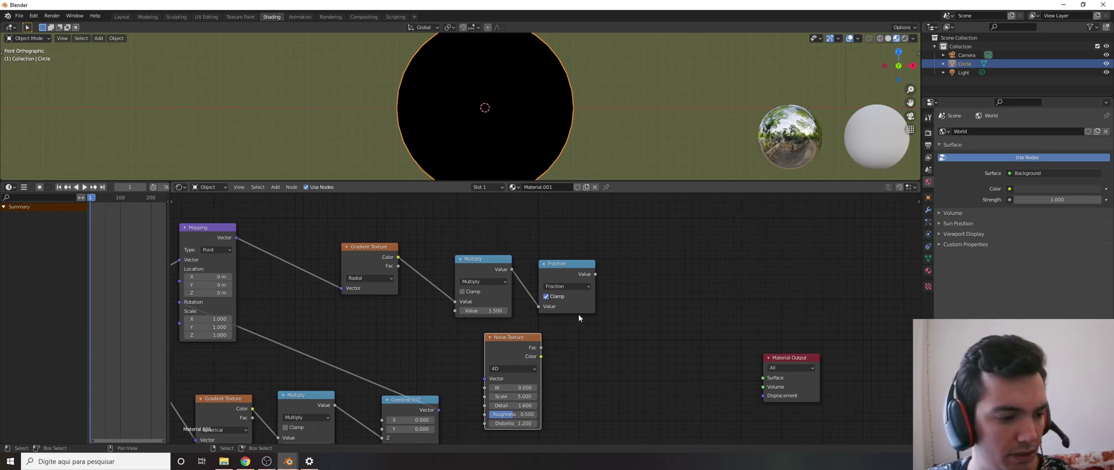
# - Add a MixRGB node after Fraction, linking the Fraction Value to Color1 and the Noise Texture's Fac to Color2
pyautogui.hotkey('shift', 'a')
pyautogui.click(656, 271)
pyautogui.write('mix')
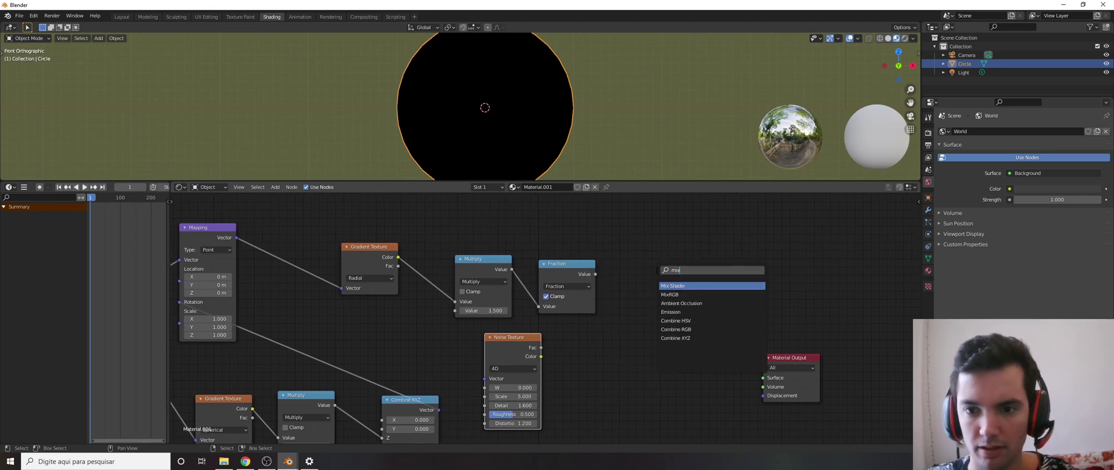
pyautogui.press('Down')
pyautogui.press('Return')
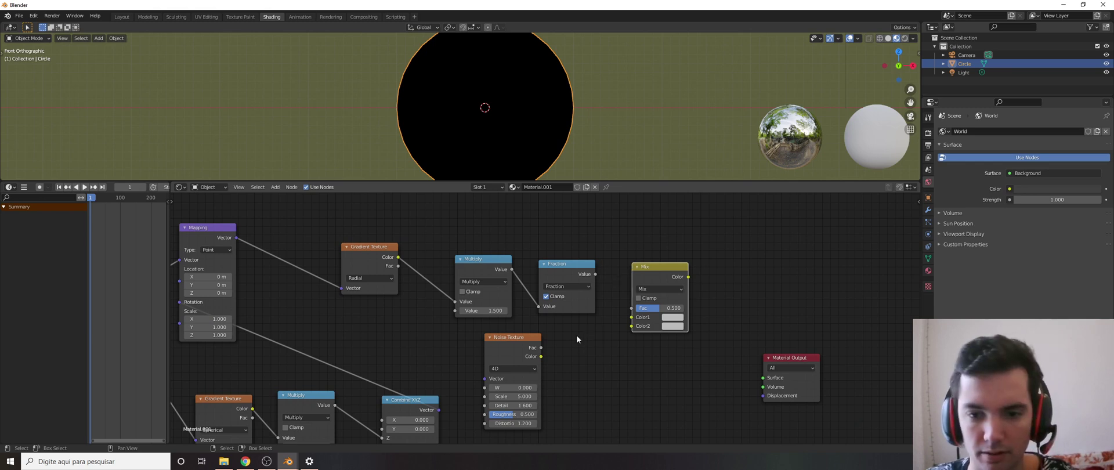
pyautogui.scroll(1, 578, 335)
pyautogui.moveTo(538, 348); pyautogui.dragTo(636, 326)
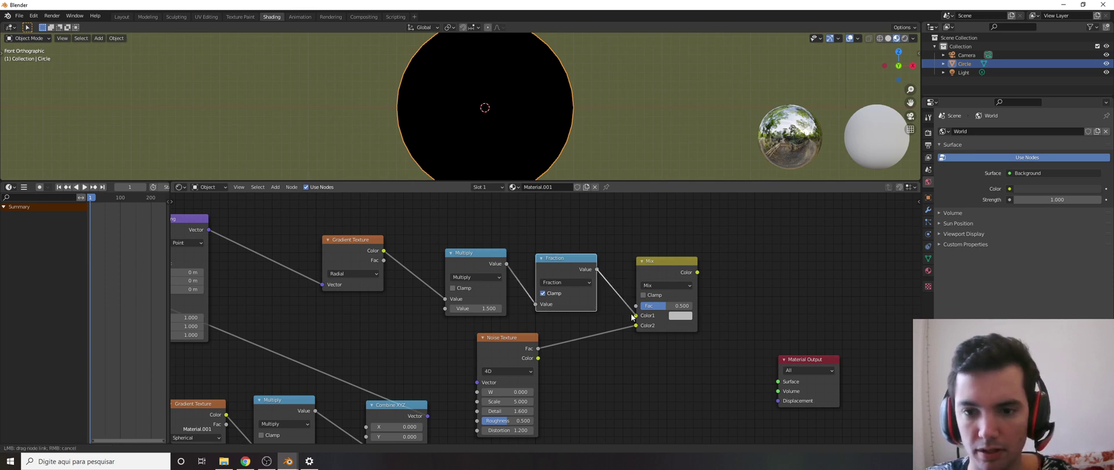
pyautogui.moveTo(631, 318); pyautogui.dragTo(636, 316)
# - Make room before the Material Output, add a ColorRamp after the Mix node, and link the Mix Color to its Fac
pyautogui.moveTo(797, 360); pyautogui.dragTo(858, 337)
pyautogui.scroll(-5, 690, 284)
pyautogui.moveTo(582, 300); pyautogui.dragTo(489, 318, button='middle')
pyautogui.moveTo(675, 349); pyautogui.dragTo(728, 344)
pyautogui.hotkey('shift', 'a')
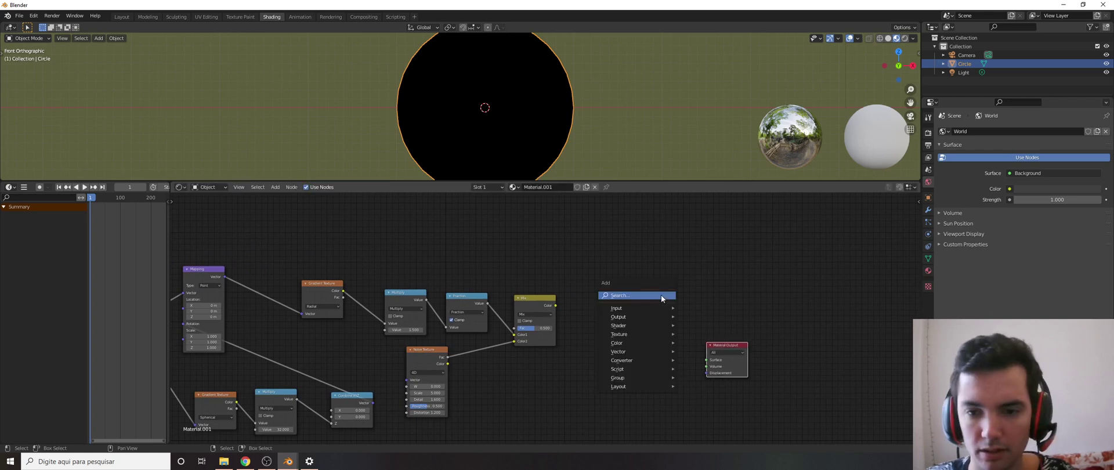
pyautogui.click(661, 295)
pyautogui.write('color')
pyautogui.press('Down')
pyautogui.press('Return')
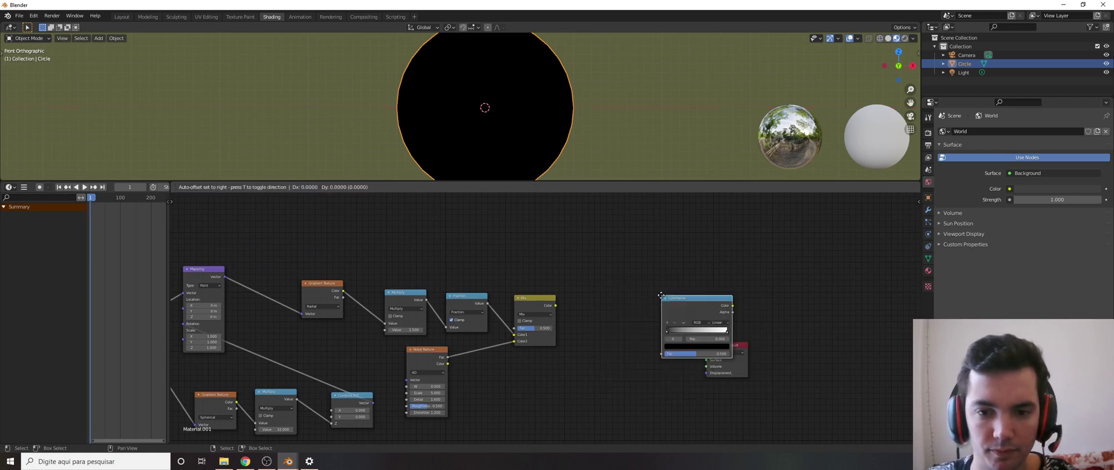
pyautogui.click(582, 302)
pyautogui.moveTo(556, 305); pyautogui.dragTo(583, 362)
# - Move the Material Output farther away and place an Emission shader between it and the ColorRamp
pyautogui.moveTo(723, 343); pyautogui.dragTo(791, 325)
pyautogui.hotkey('shift', 'a')
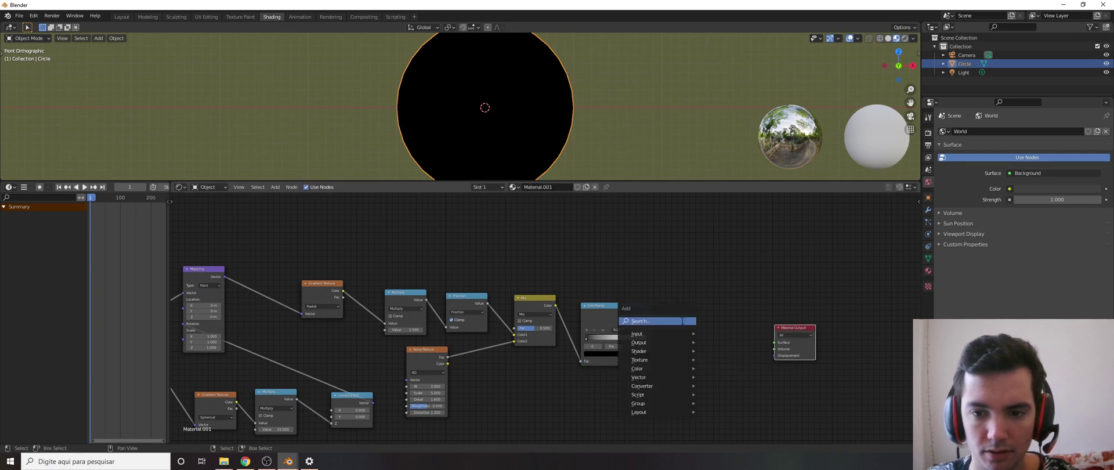
pyautogui.click(684, 321)
pyautogui.write('emission')
pyautogui.press('Return')
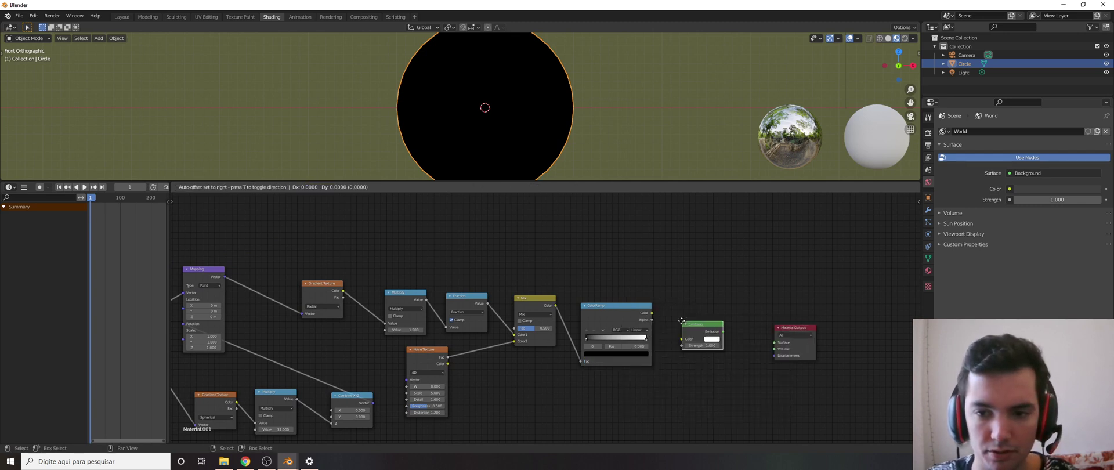
pyautogui.click(683, 323)
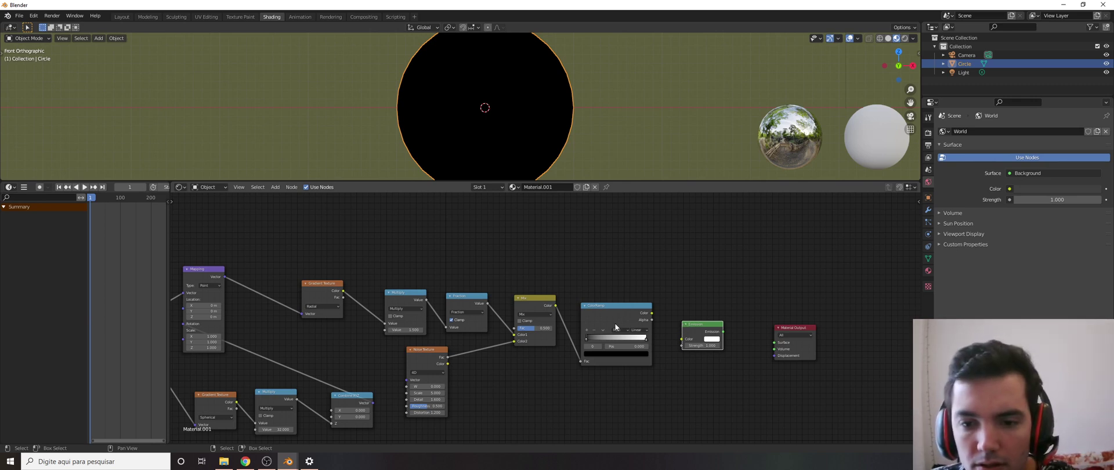
# - Set the ColorRamp to Constant interpolation, with a cyan middle stop at position 0.668 between the black and white stops
pyautogui.click(637, 331)
pyautogui.scroll(2, 594, 357)
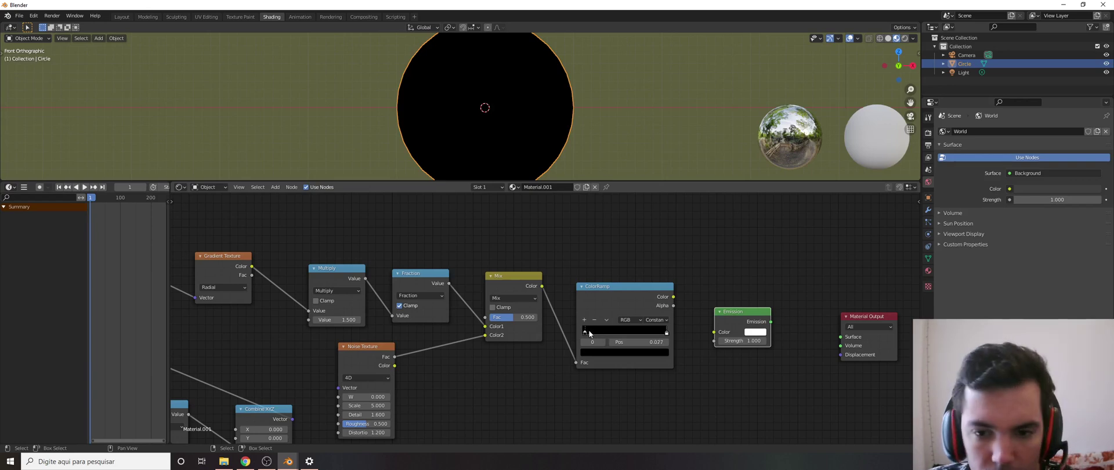
pyautogui.moveTo(667, 335); pyautogui.dragTo(657, 335)
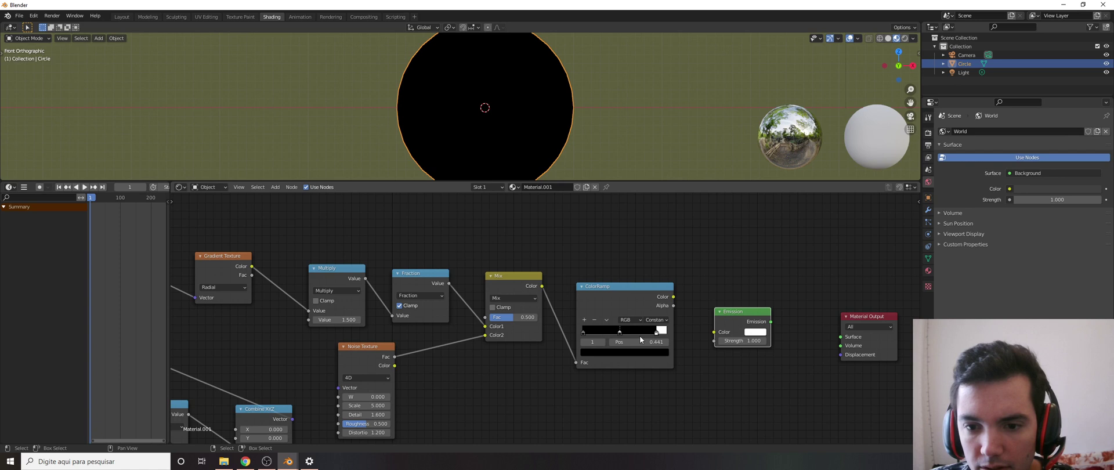
pyautogui.click(633, 352)
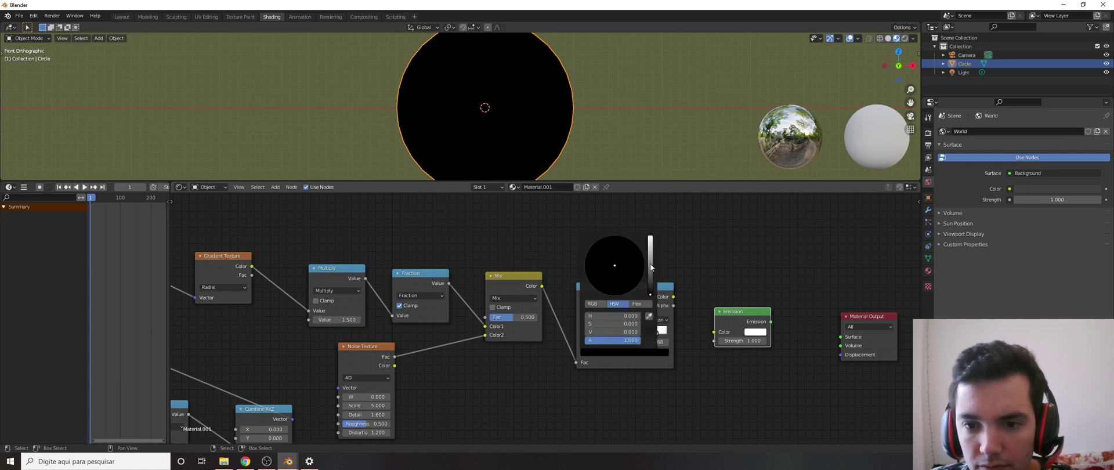
pyautogui.moveTo(651, 268)
pyautogui.mouseDown()
pyautogui.moveTo(651, 236)
pyautogui.moveTo(614, 236)
pyautogui.mouseUp()
pyautogui.scroll(1, 667, 297)
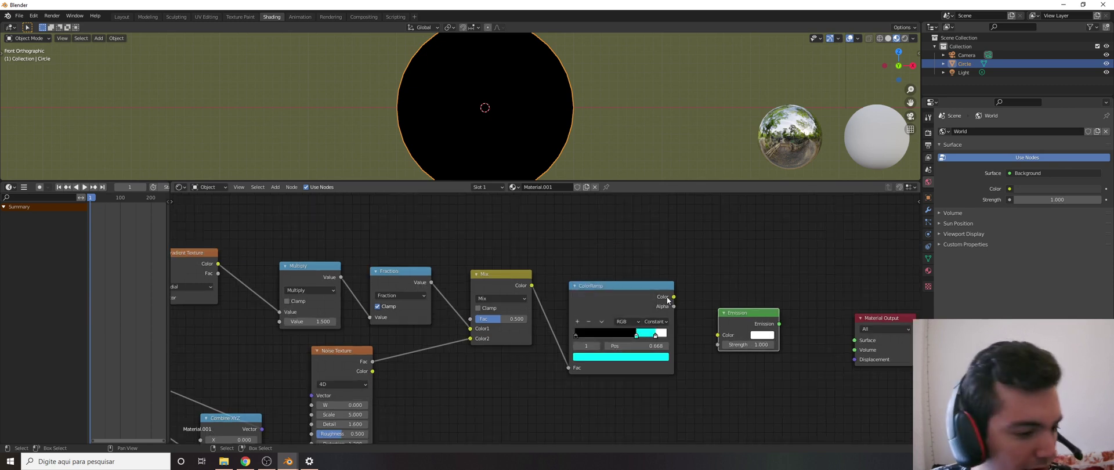
# - Shift the Emission node slightly, add a Hue Saturation Value node above it, and mute the new node
pyautogui.moveTo(666, 297); pyautogui.dragTo(647, 300, button='middle')
pyautogui.moveTo(711, 317); pyautogui.dragTo(726, 321)
pyautogui.hotkey('shift', 'a')
pyautogui.click(715, 268)
pyautogui.write('hue')
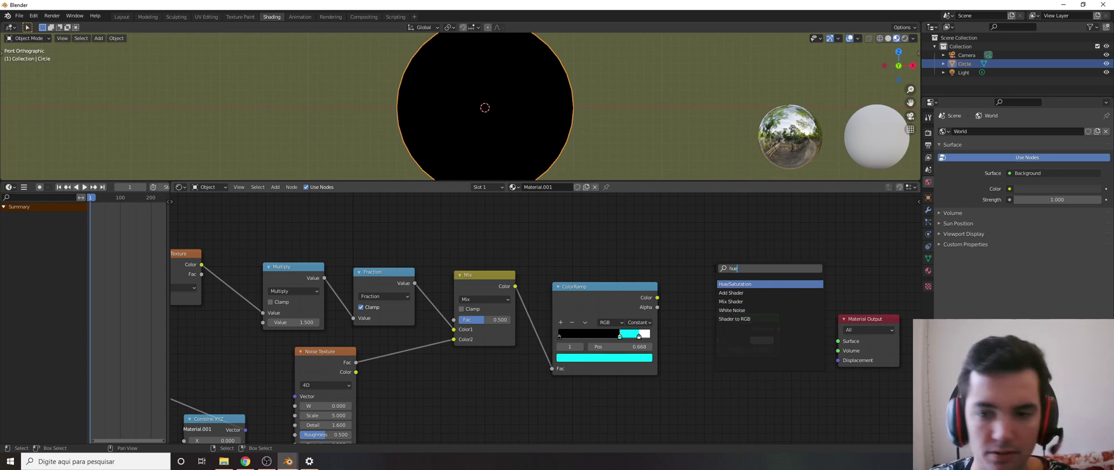
pyautogui.press('Return')
pyautogui.click(683, 227)
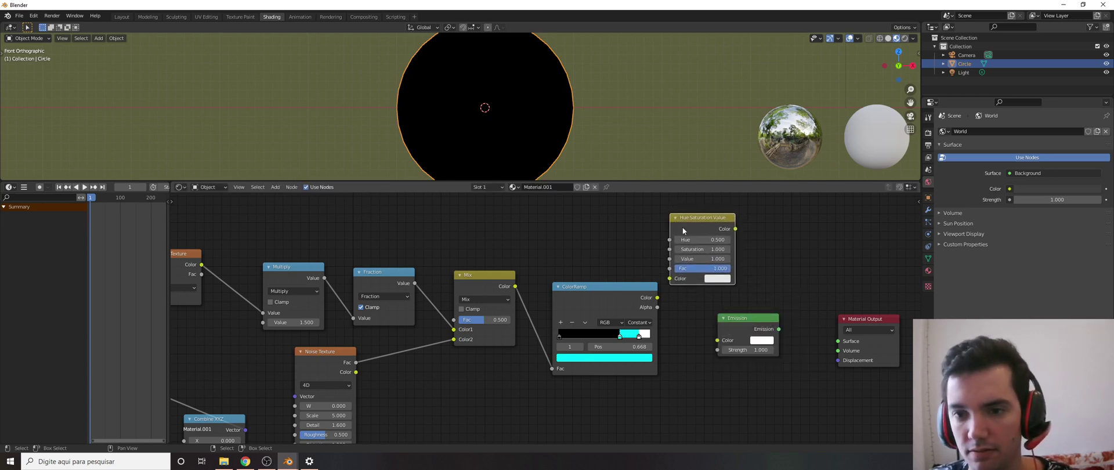
pyautogui.press('m')
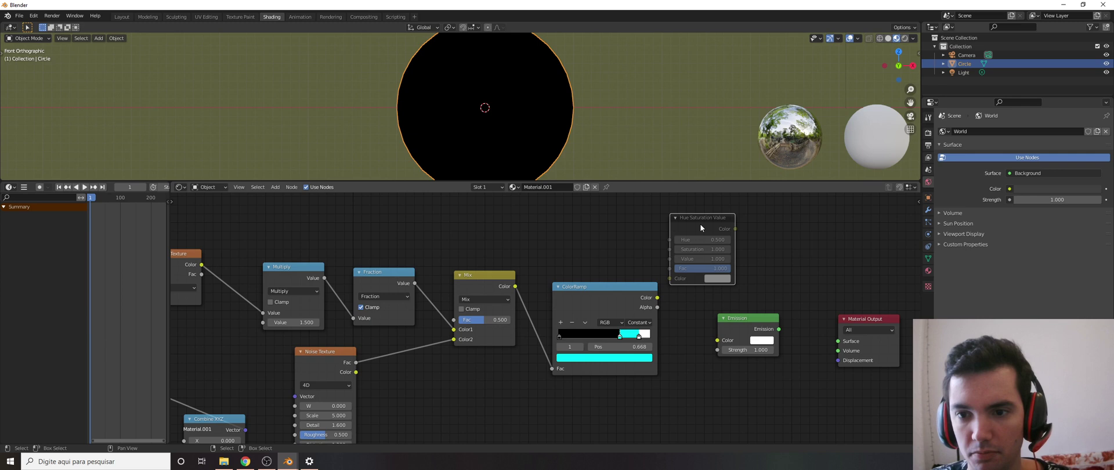
# - Link the ColorRamp's Color output to the Emission node's Color input
pyautogui.moveTo(656, 312); pyautogui.dragTo(659, 294, button='middle')
pyautogui.moveTo(660, 280); pyautogui.dragTo(720, 323)
pyautogui.scroll(-2, 833, 318)
pyautogui.moveTo(833, 318); pyautogui.dragTo(701, 320, button='middle')
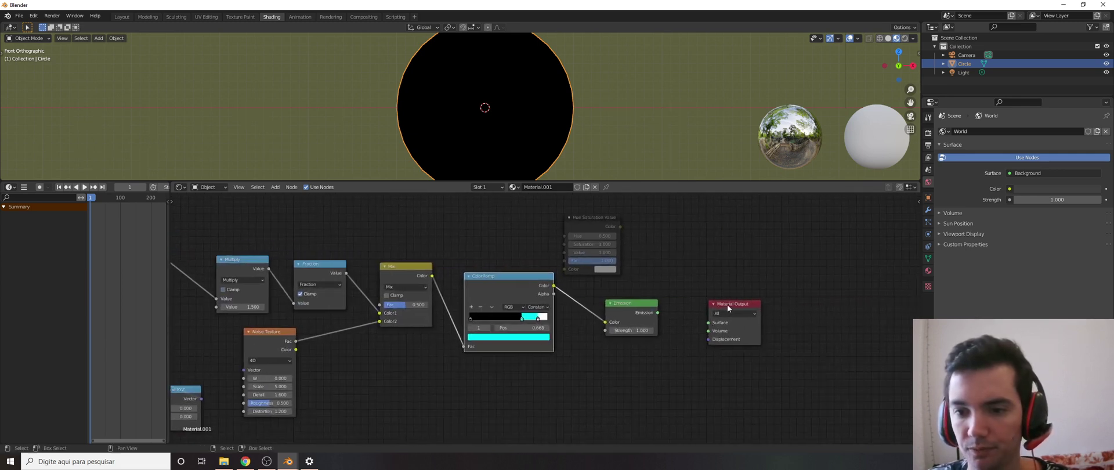
# - Shift the Material Output away and place an Add Shader node between it and the Emission node
pyautogui.moveTo(727, 304); pyautogui.dragTo(763, 304)
pyautogui.hotkey('shift', 'a')
pyautogui.click(696, 291)
pyautogui.write('add')
pyautogui.press('Return')
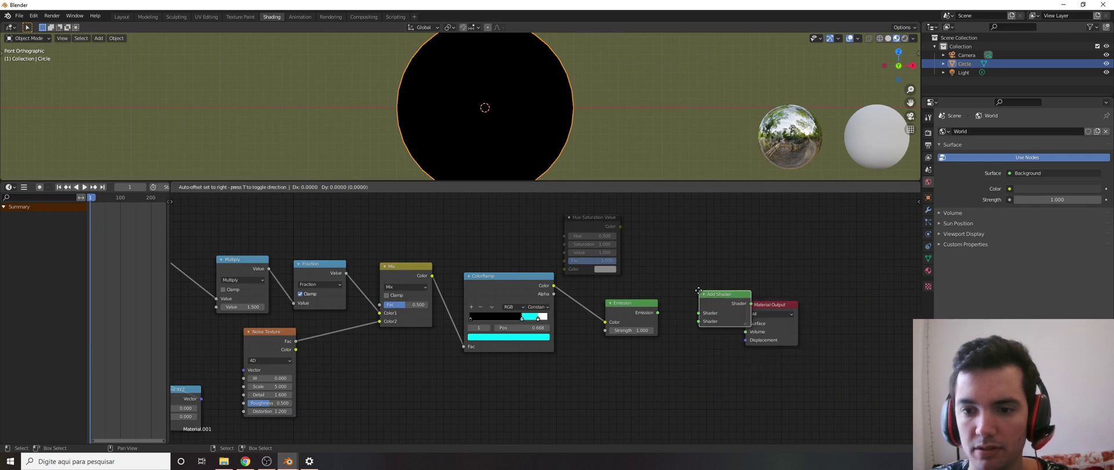
pyautogui.click(686, 310)
# - Preview the ColorRamp's output on the circle through a Viewer node
pyautogui.scroll(-4, 660, 316)
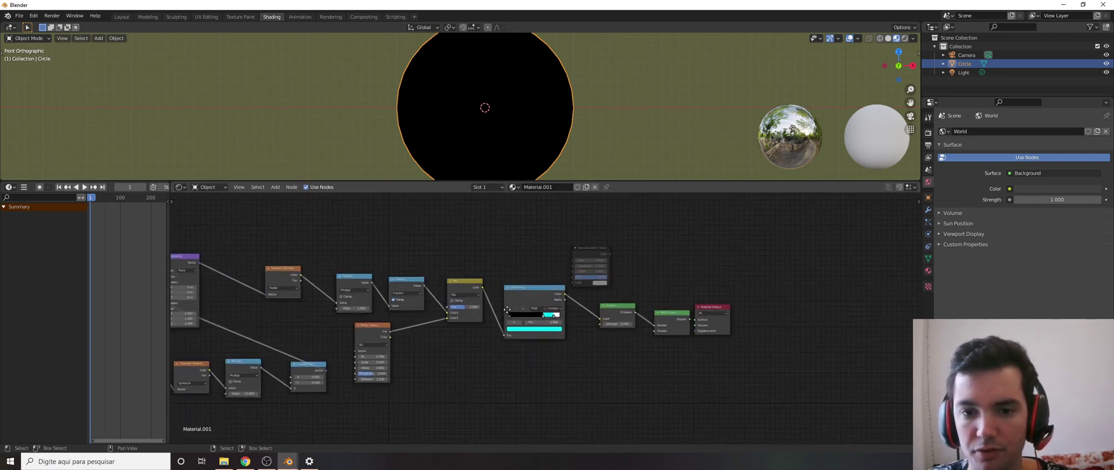
pyautogui.scroll(1, 597, 300)
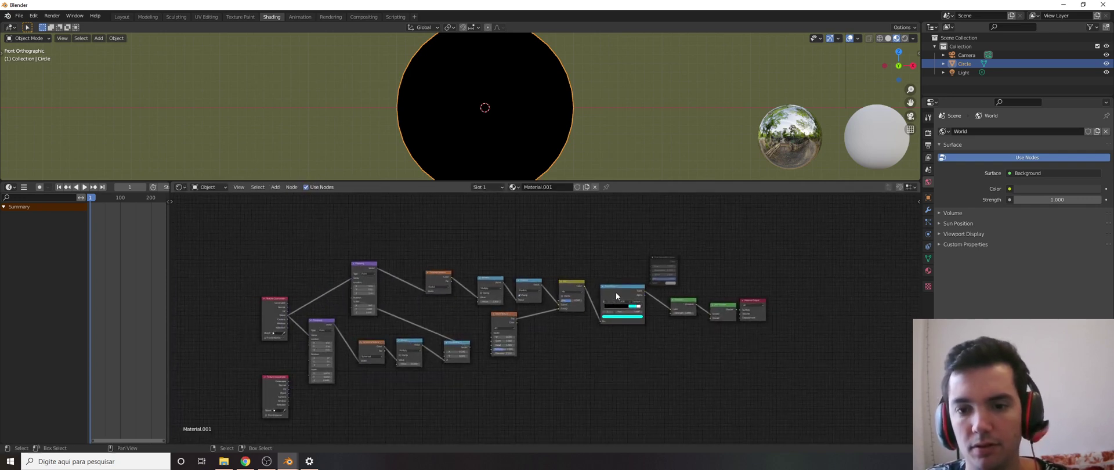
pyautogui.keyDown('ctrl'); pyautogui.keyDown('shift'); pyautogui.click(615, 291); pyautogui.keyUp('shift'); pyautogui.keyUp('ctrl')
pyautogui.scroll(2, 615, 292)
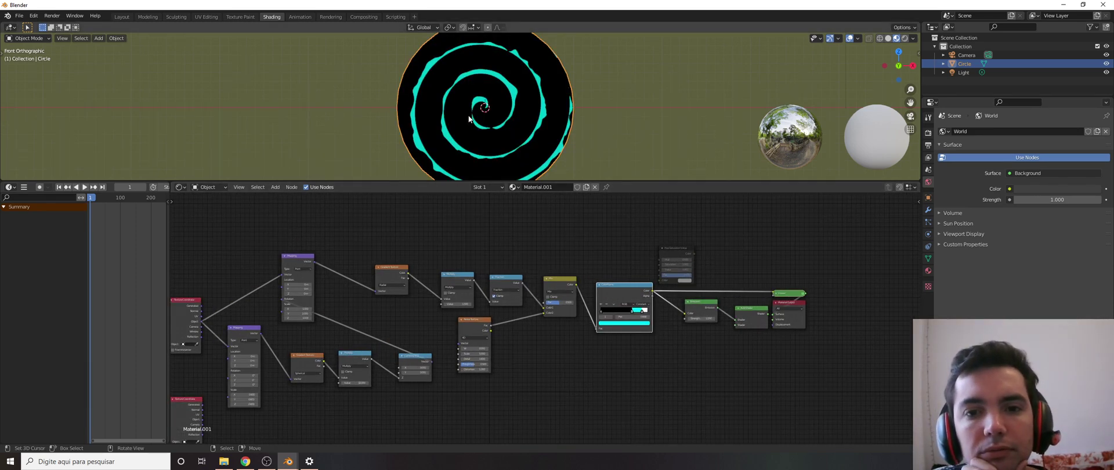
pyautogui.scroll(-1, 466, 148)
pyautogui.scroll(3, 377, 402)
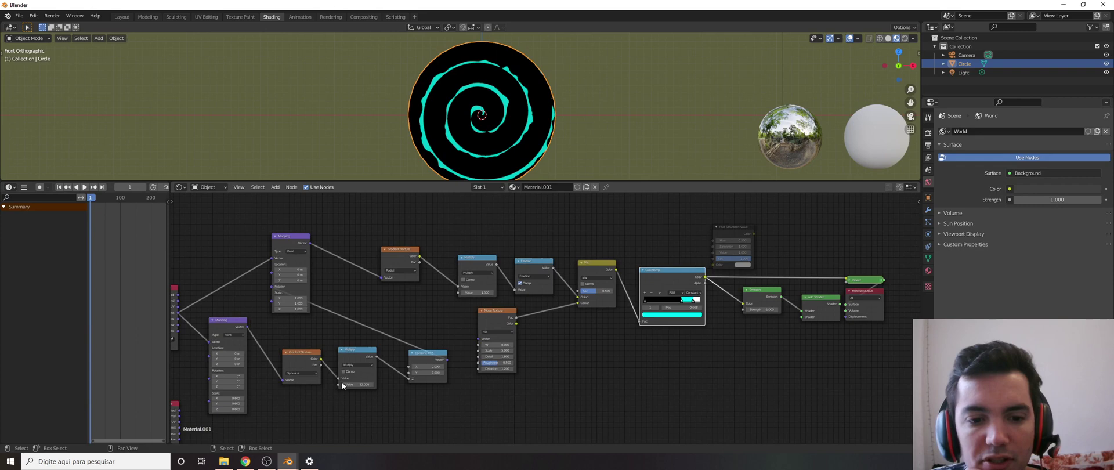
# - Try a Value of 45.2 on the Multiply node that feeds Combine XYZ
pyautogui.moveTo(373, 386)
pyautogui.mouseDown()
pyautogui.moveTo(360, 386)
pyautogui.moveTo(386, 387)
pyautogui.moveTo(374, 386)
pyautogui.mouseUp()
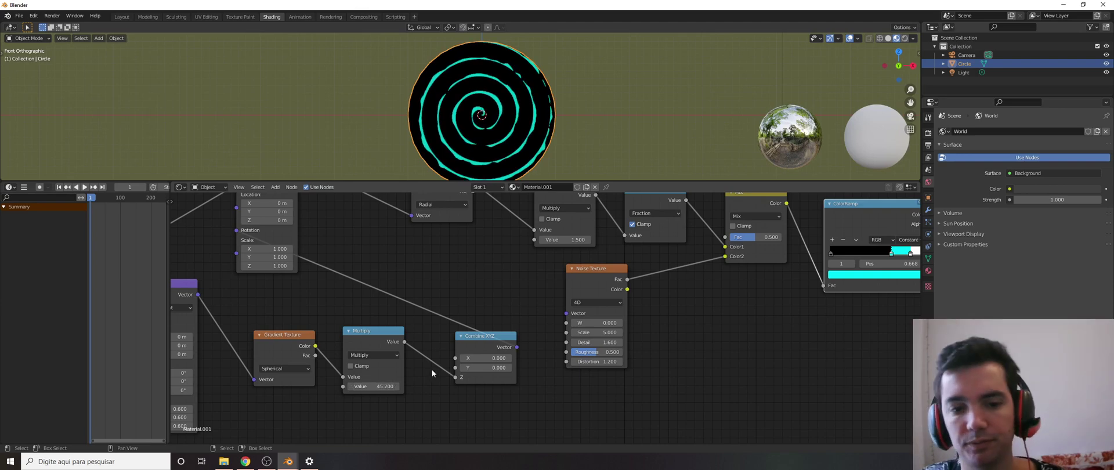
pyautogui.scroll(-5, 423, 376)
pyautogui.moveTo(462, 349); pyautogui.dragTo(432, 344, button='middle')
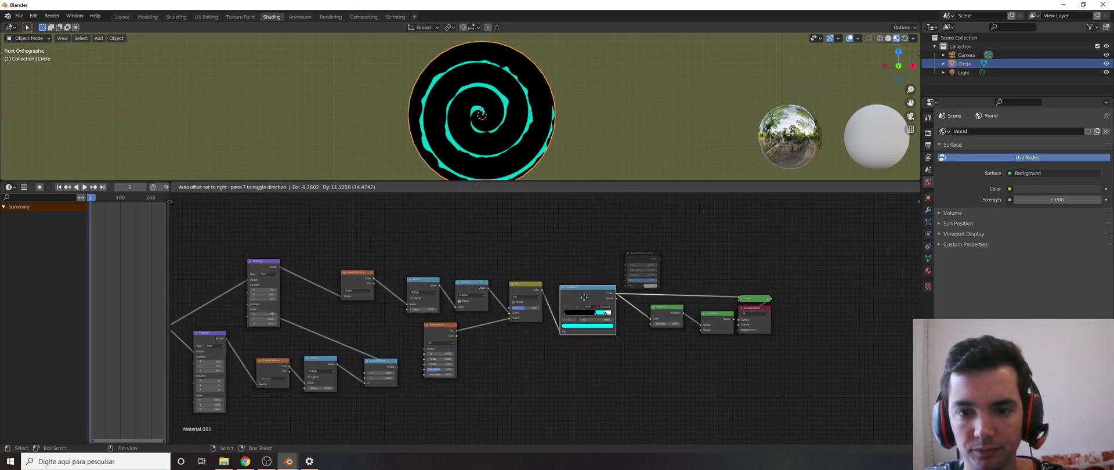
# - Move the ColorRamp's white stop to position 0.777
pyautogui.scroll(3, 586, 303)
pyautogui.scroll(3, 586, 303)
pyautogui.click(614, 324)
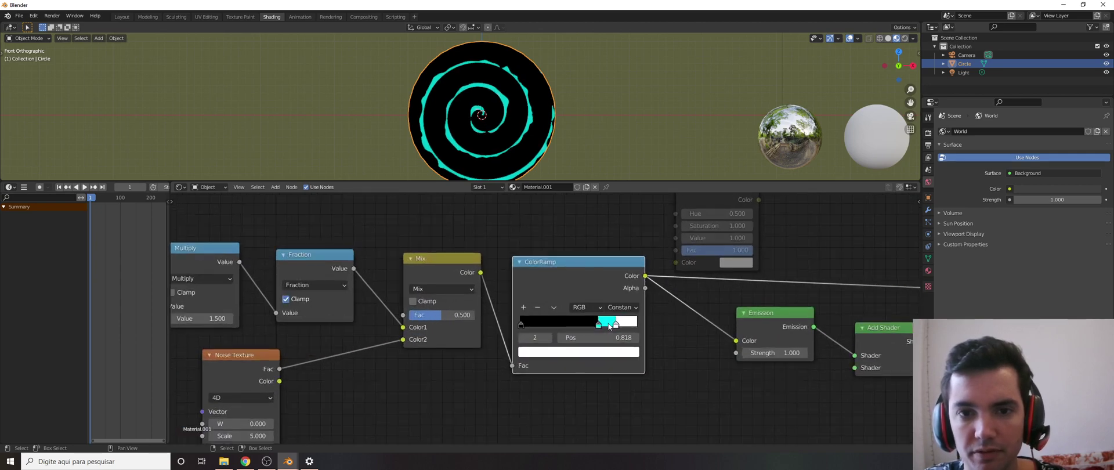
pyautogui.scroll(5, 441, 89)
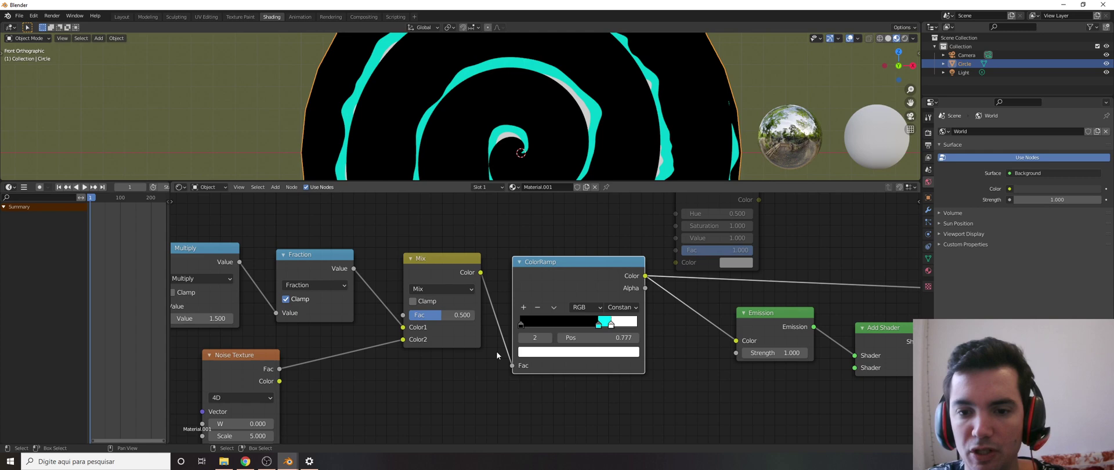
# - Move the unconnected Texture Coordinate node down into the empty area below the node network
pyautogui.scroll(-6, 498, 351)
pyautogui.moveTo(502, 358); pyautogui.dragTo(504, 350, button='middle')
pyautogui.scroll(-5, 403, 358)
pyautogui.moveTo(403, 339); pyautogui.dragTo(427, 251, button='middle')
pyautogui.scroll(4, 392, 348)
pyautogui.scroll(6, 423, 306)
pyautogui.click(420, 301)
pyautogui.moveTo(420, 287); pyautogui.dragTo(378, 376)
# - Add a Mapping node beside the unconnected Texture Coordinate node
pyautogui.hotkey('shift', 'a')
pyautogui.click(461, 340)
pyautogui.write('mapping')
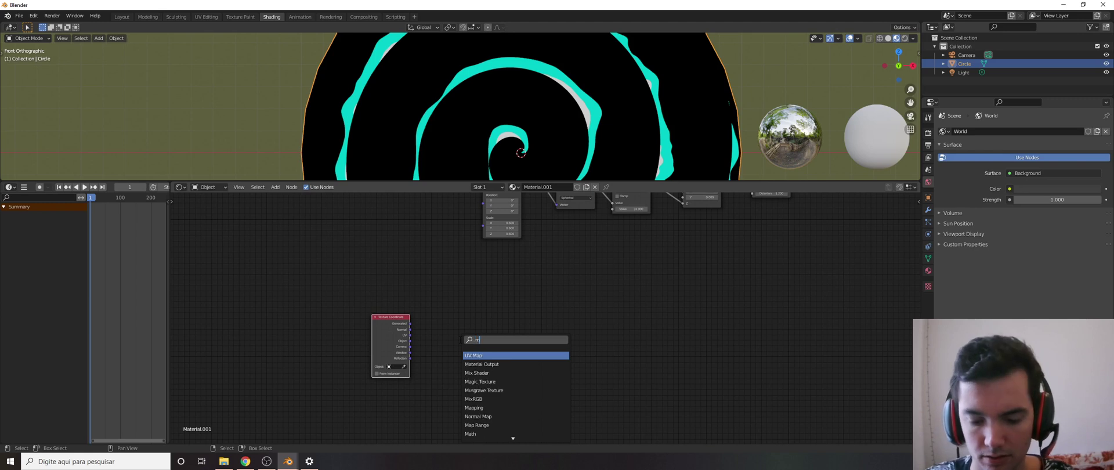
pyautogui.press('Return')
pyautogui.click(451, 300)
# - Duplicate the unconnected Texture Coordinate and Mapping pair and place the copies directly below the originals
pyautogui.scroll(-1, 444, 309)
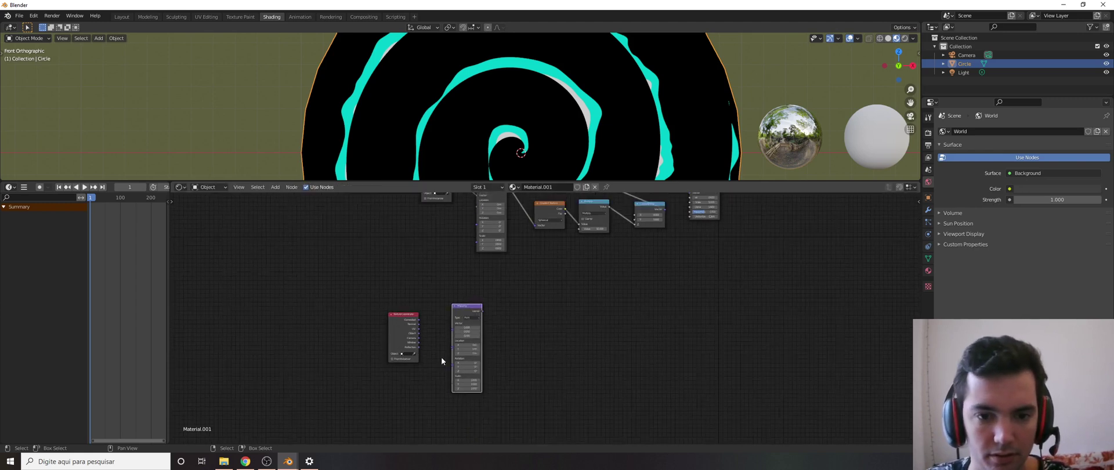
pyautogui.scroll(1, 443, 360)
pyautogui.moveTo(443, 361); pyautogui.dragTo(459, 280, button='middle')
pyautogui.moveTo(277, 220); pyautogui.dragTo(511, 302)
pyautogui.moveTo(466, 322); pyautogui.dragTo(449, 297, button='middle')
pyautogui.hotkey('shift', 'd')
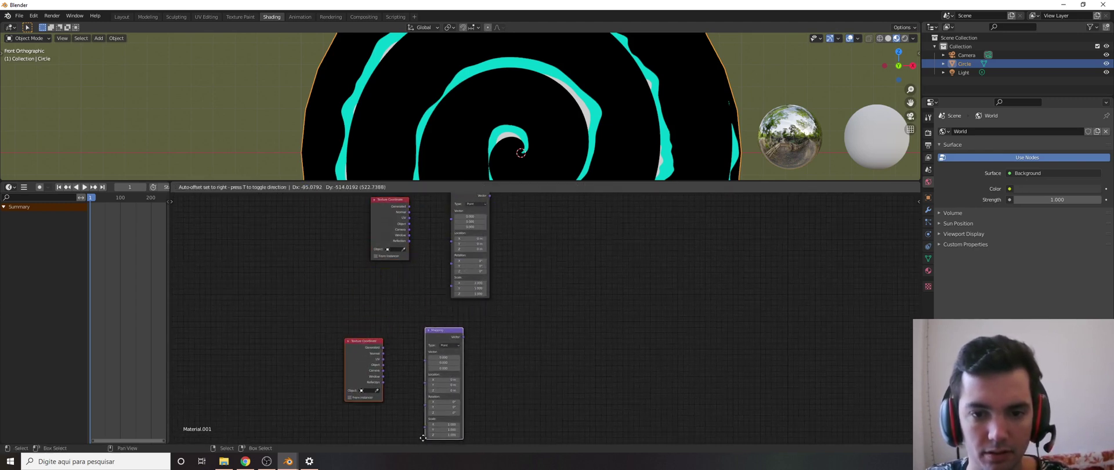
pyautogui.click(444, 428)
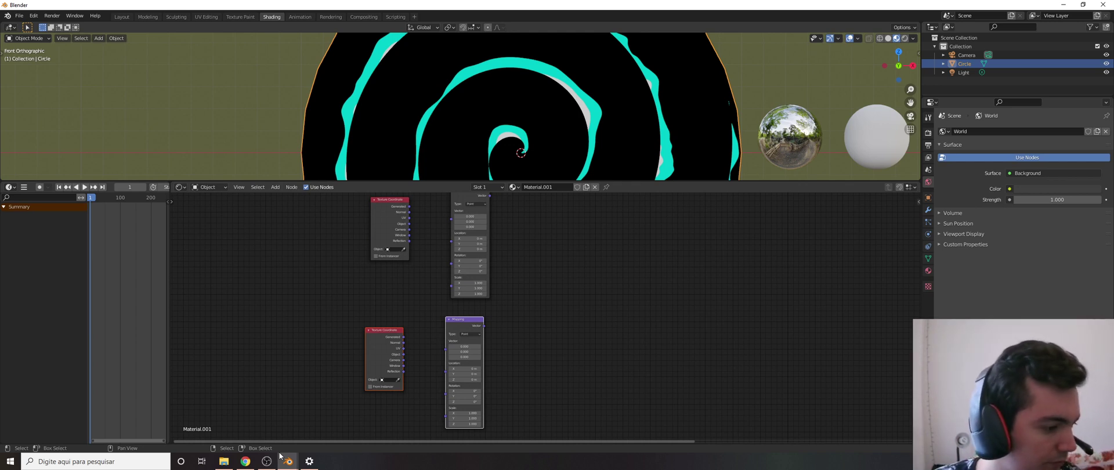
pyautogui.moveTo(433, 292); pyautogui.dragTo(421, 345, button='middle')
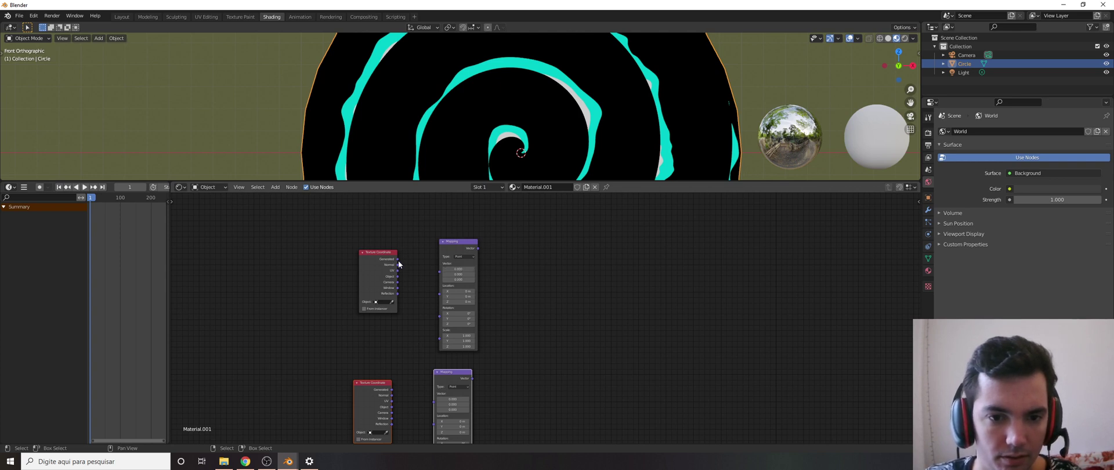
# - Connect each new Texture Coordinate node's Generated output to the Vector input of its Mapping node
pyautogui.moveTo(398, 260); pyautogui.dragTo(439, 271)
pyautogui.moveTo(389, 389); pyautogui.dragTo(400, 346, button='middle')
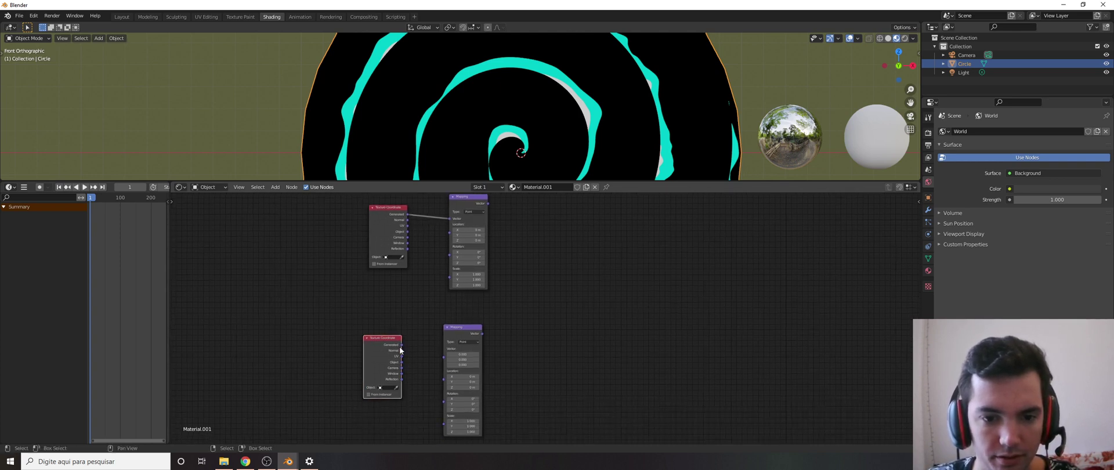
pyautogui.moveTo(400, 350); pyautogui.dragTo(443, 357)
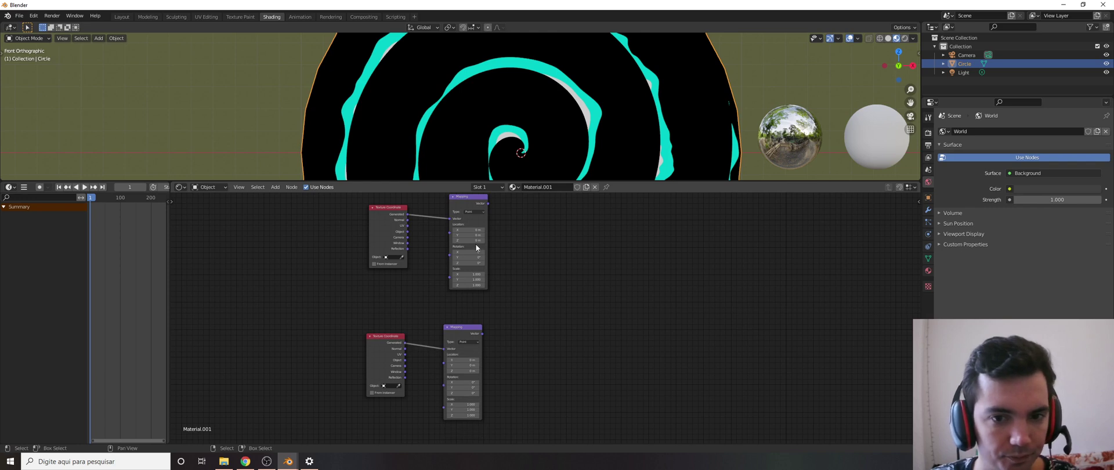
# - Set the upper new Mapping node's Location to -0.5 m on X, Y and Z
pyautogui.moveTo(476, 230); pyautogui.dragTo(467, 249, button='middle')
pyautogui.click(461, 249)
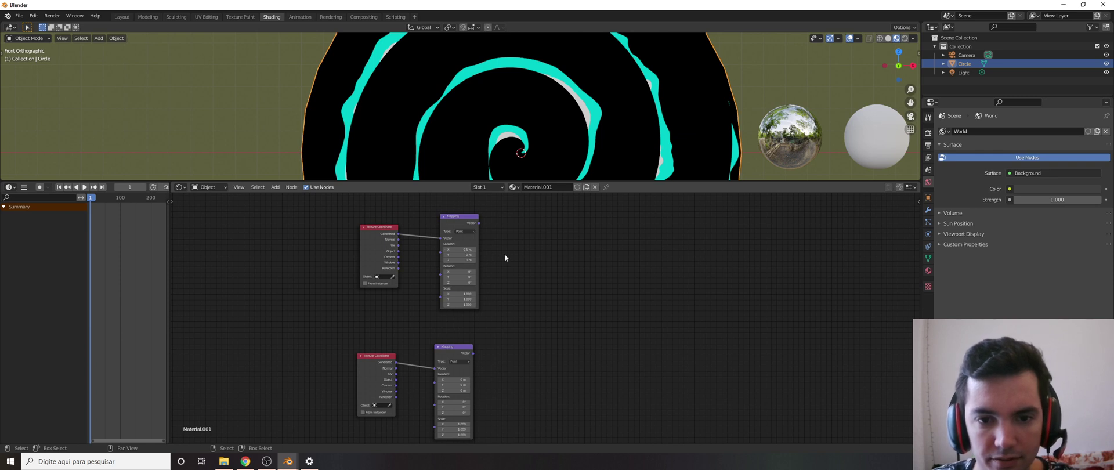
pyautogui.scroll(1, 505, 257)
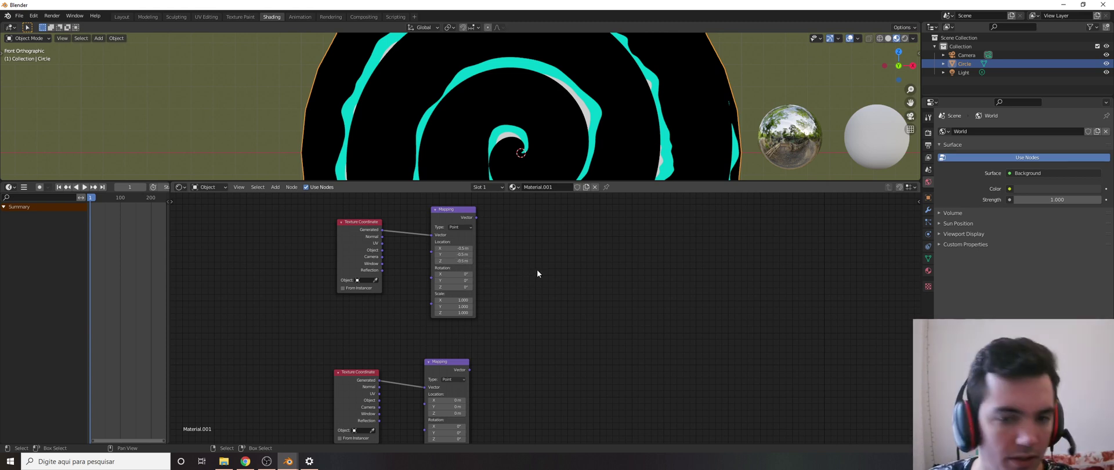
# - Duplicate the Spherical Gradient Texture from the existing network and place the copy beside the Mapping node with the -0.5 m location
pyautogui.scroll(-1, 451, 307)
pyautogui.moveTo(534, 245); pyautogui.dragTo(437, 300, button='middle')
pyautogui.scroll(-5, 443, 288)
pyautogui.click(459, 216)
pyautogui.hotkey('shift', 'd')
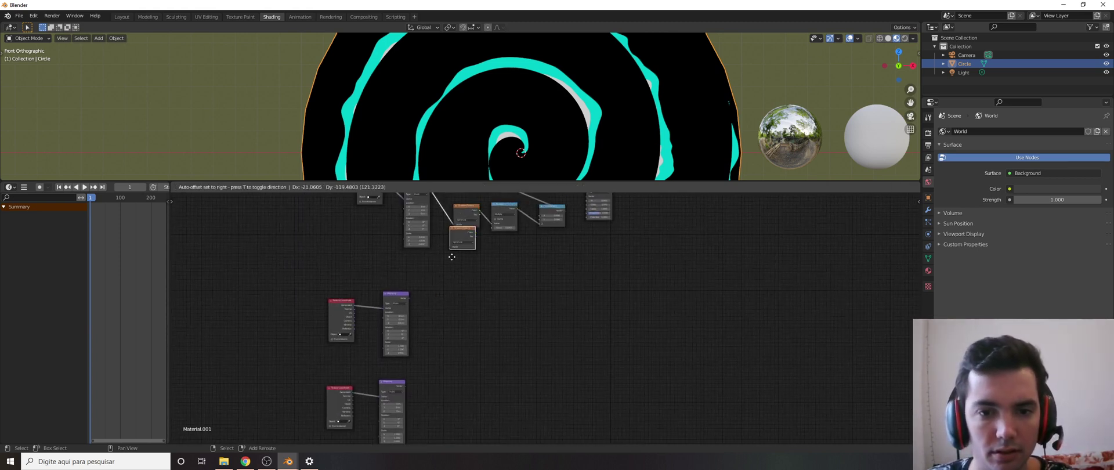
pyautogui.click(436, 323)
# - Set the copied Gradient Texture to Quadratic Sphere and feed it the Mapping node's Vector output
pyautogui.scroll(5, 436, 324)
pyautogui.click(444, 307)
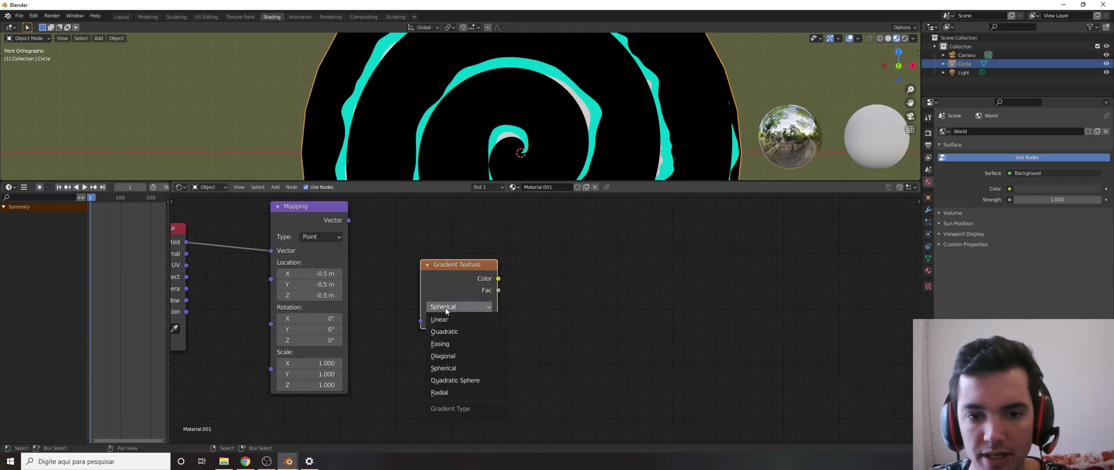
pyautogui.click(444, 380)
pyautogui.moveTo(348, 221); pyautogui.dragTo(421, 320)
# - Add a ColorRamp node after the Quadratic Sphere Gradient Texture
pyautogui.scroll(-3, 521, 319)
pyautogui.hotkey('shift', 'a')
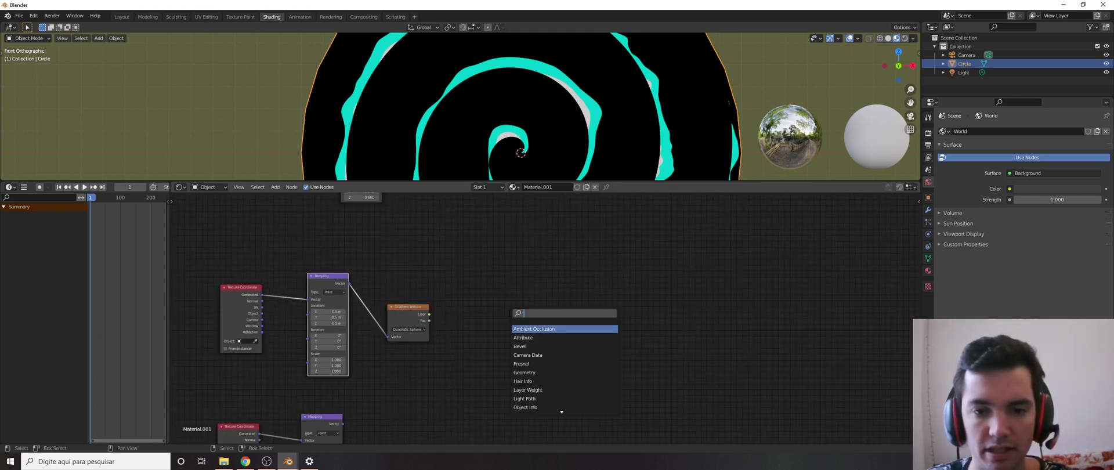
pyautogui.write('color')
pyautogui.press('Down')
pyautogui.press('Return')
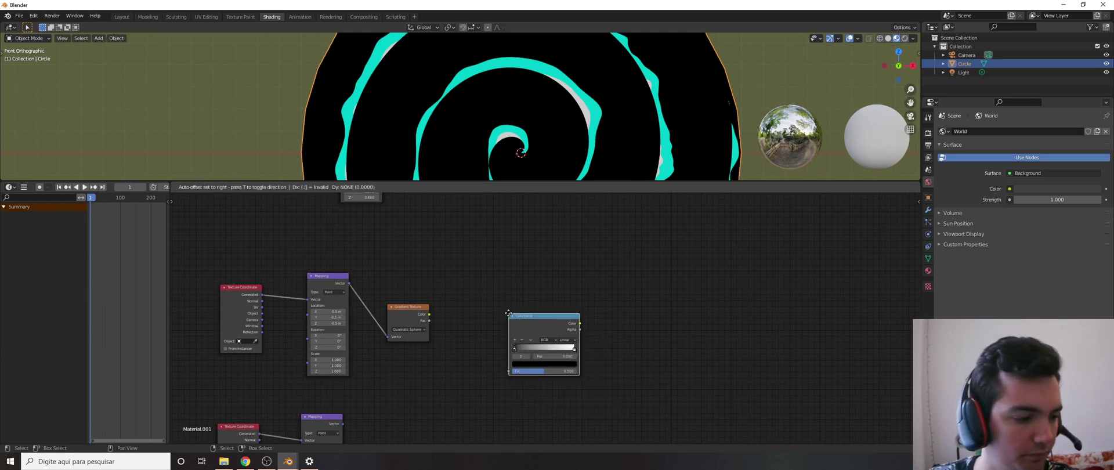
pyautogui.click(491, 310)
pyautogui.scroll(3, 511, 319)
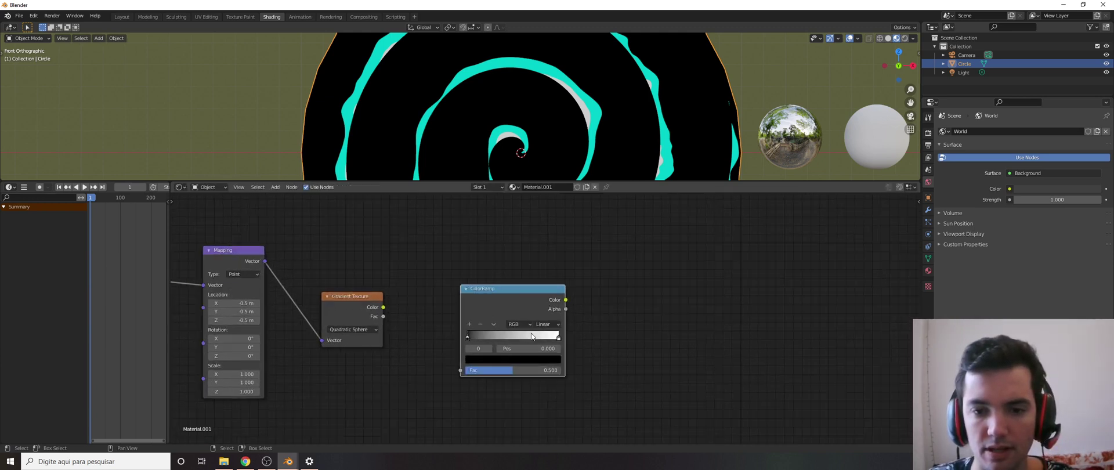
# - Set the new ColorRamp's interpolation to B-Spline and connect the Gradient Texture's Color output to its Fac input
pyautogui.click(548, 324)
pyautogui.click(545, 363)
pyautogui.moveTo(383, 307); pyautogui.dragTo(399, 315)
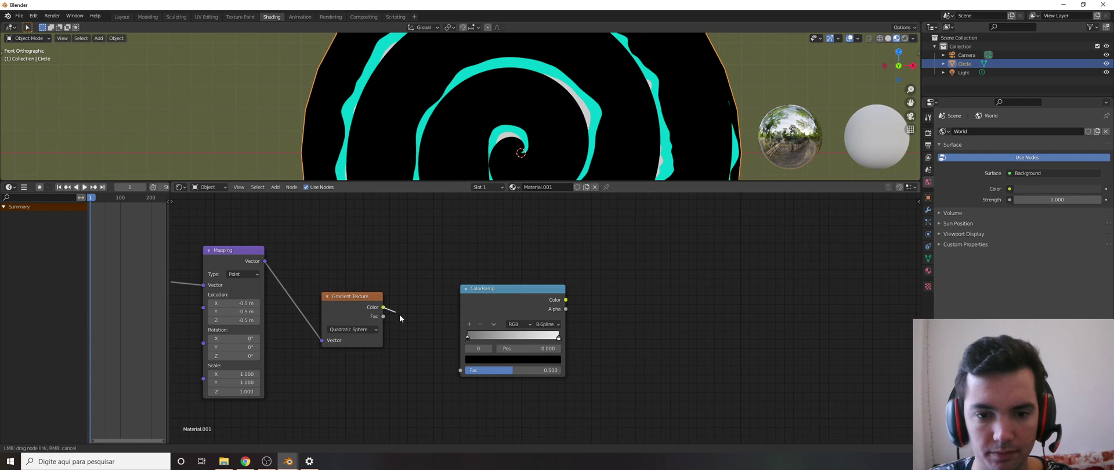
pyautogui.moveTo(459, 372); pyautogui.dragTo(461, 370)
# - Move the new ColorRamp's black stop to position 0.273 and insert another stop between it and the white one
pyautogui.moveTo(469, 337); pyautogui.dragTo(493, 336)
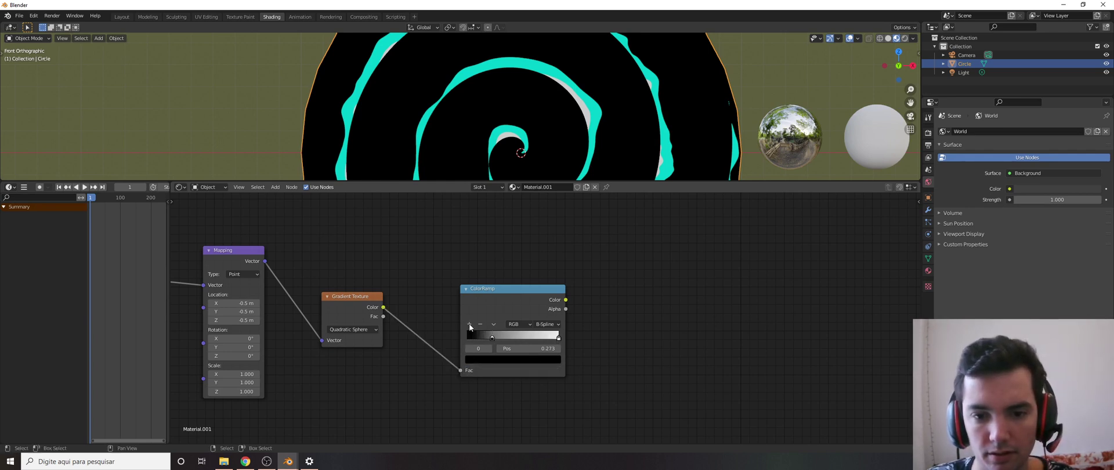
pyautogui.click(469, 323)
# - Colour the ColorRamp's end stop cyan and its middle stop light blue
pyautogui.click(550, 360)
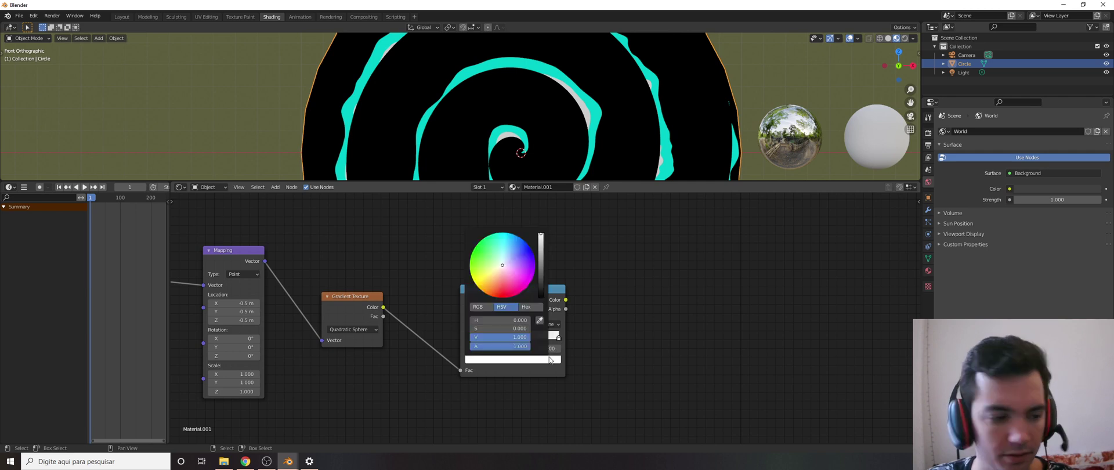
pyautogui.click(504, 235)
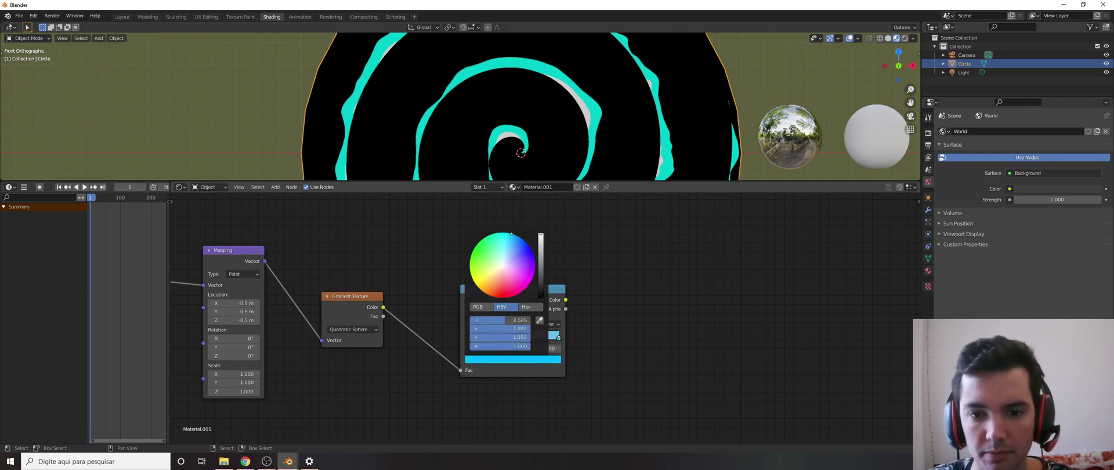
pyautogui.moveTo(504, 233); pyautogui.dragTo(502, 232)
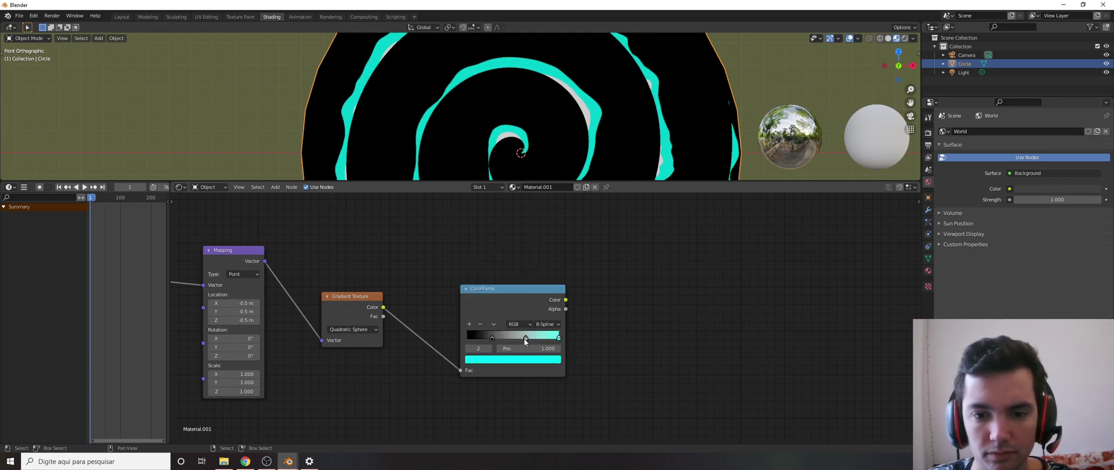
pyautogui.click(524, 359)
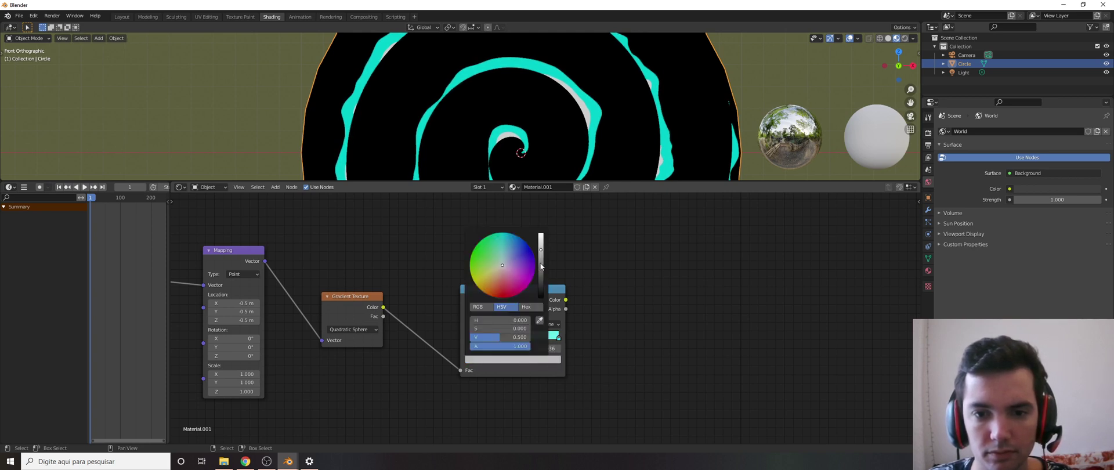
pyautogui.click(510, 236)
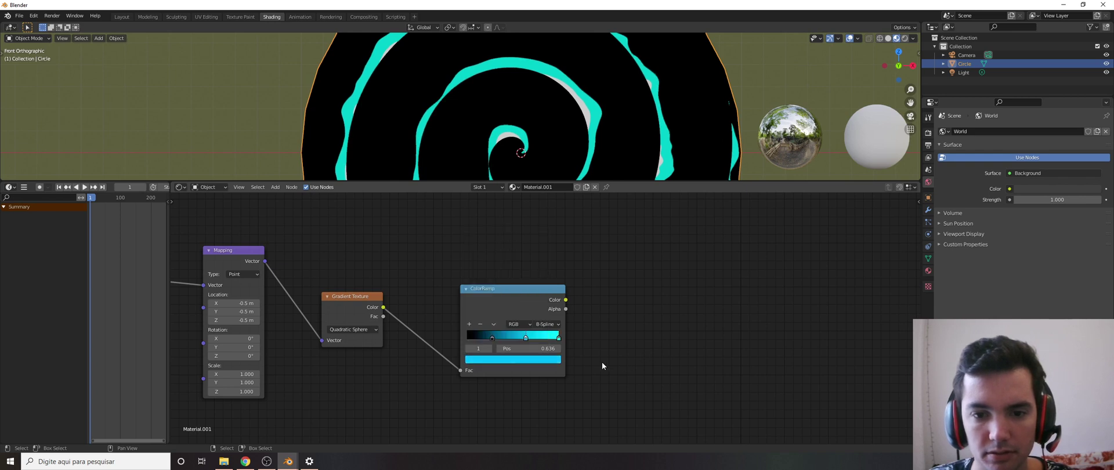
# - Colour the ColorRamp's black stop a deeper blue with hue about 0.64 and full saturation
pyautogui.scroll(1, 492, 342)
pyautogui.click(505, 359)
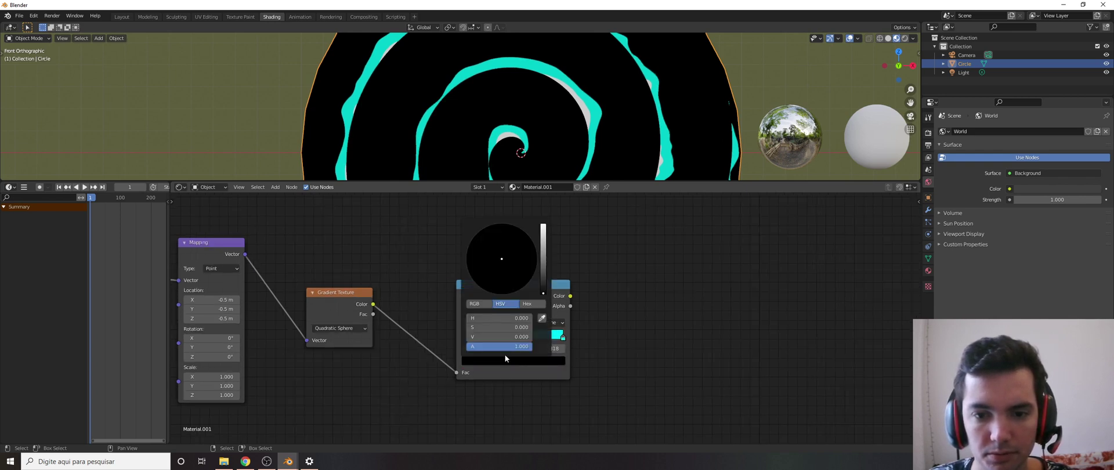
pyautogui.click(543, 230)
pyautogui.click(522, 229)
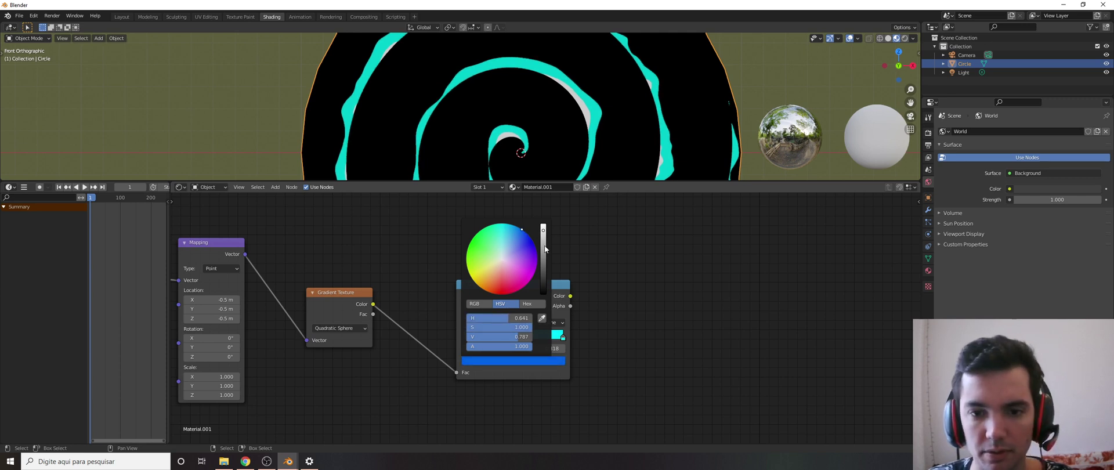
# - Preview the blue ColorRamp directly on the circle and adjust its deep blue stop to about 0.37
pyautogui.scroll(-4, 506, 319)
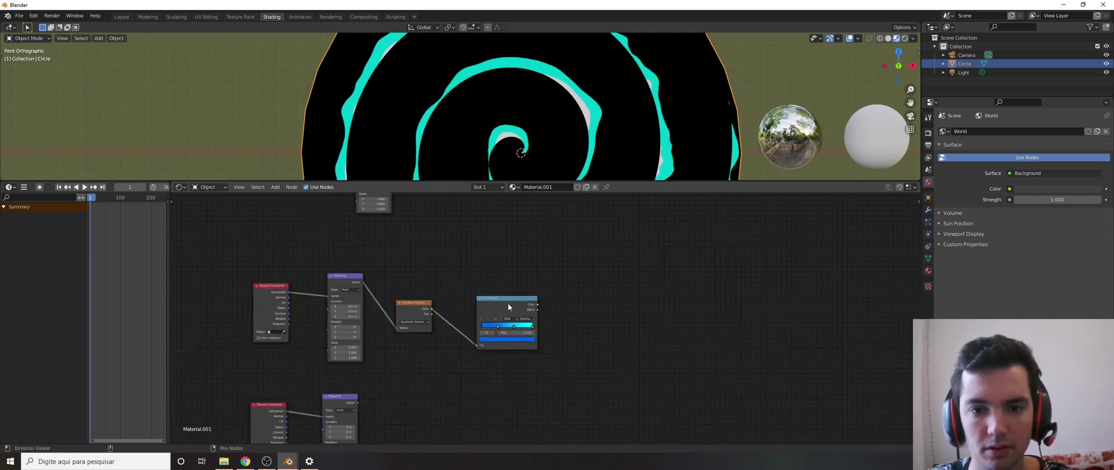
pyautogui.keyDown('ctrl'); pyautogui.keyDown('shift'); pyautogui.click(508, 307); pyautogui.keyUp('shift'); pyautogui.keyUp('ctrl')
pyautogui.scroll(-6, 515, 142)
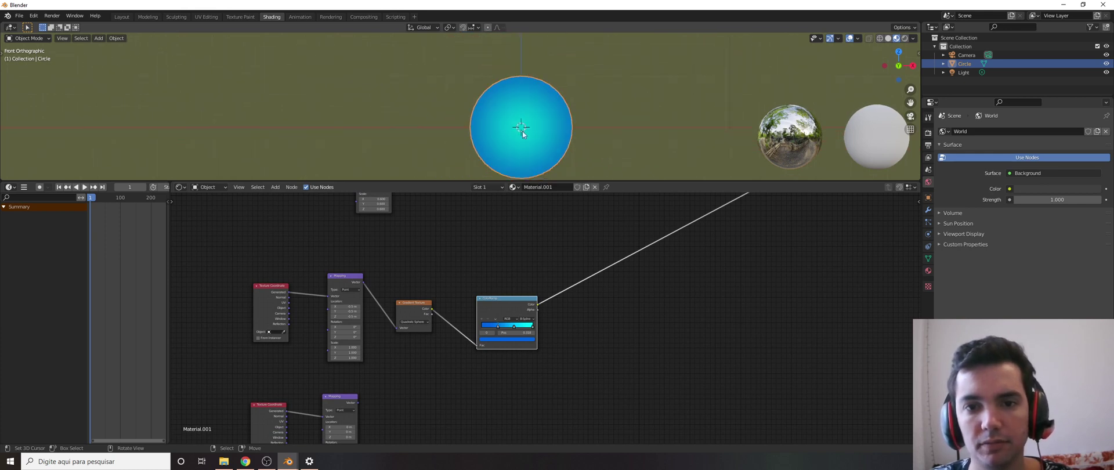
pyautogui.scroll(2, 521, 133)
pyautogui.scroll(3, 511, 122)
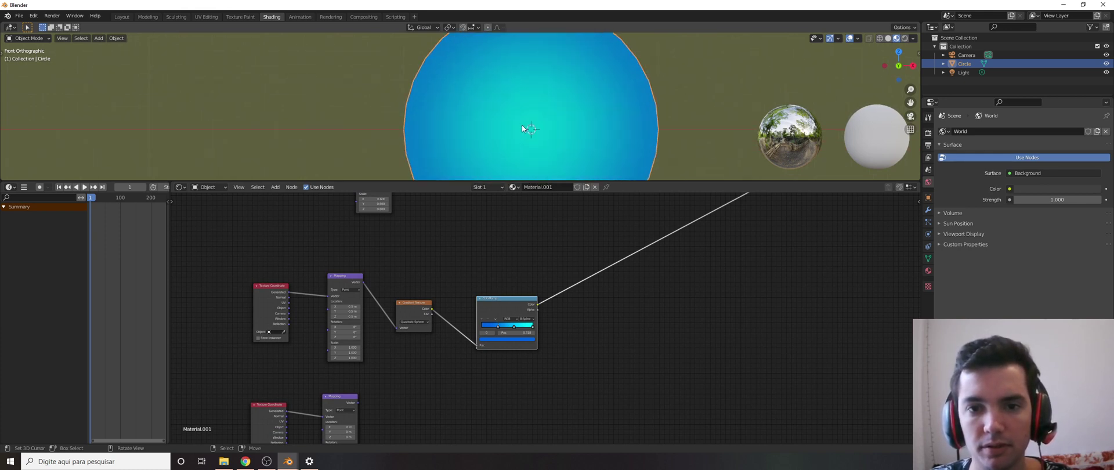
pyautogui.scroll(-1, 521, 124)
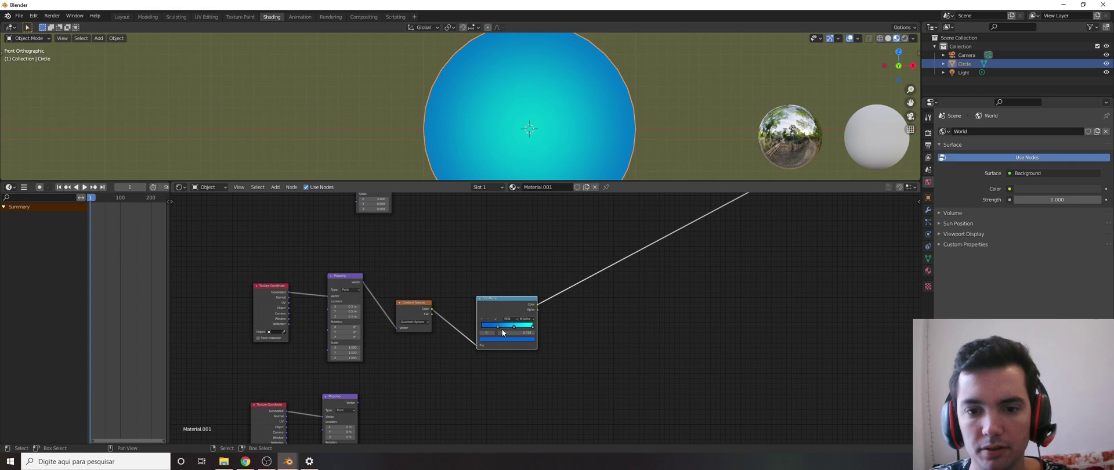
pyautogui.moveTo(500, 326); pyautogui.dragTo(504, 329)
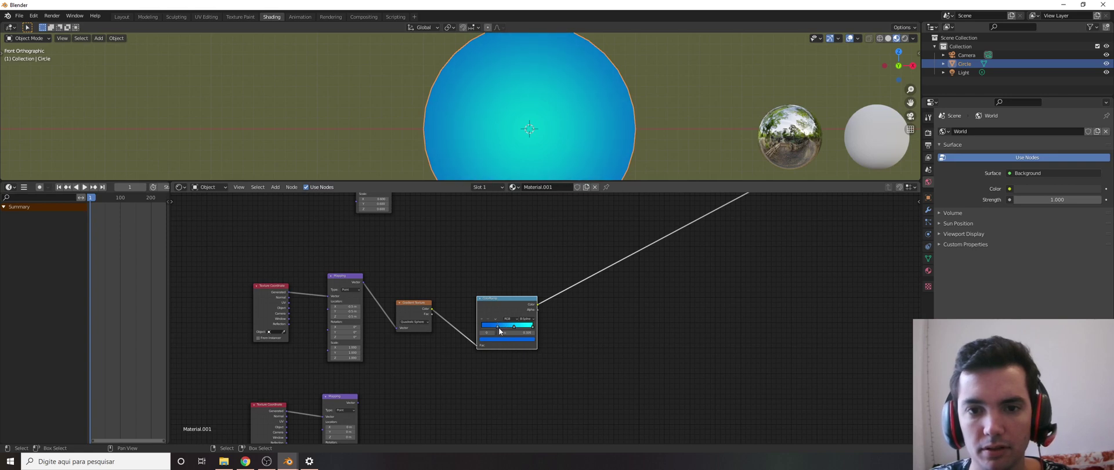
# - Duplicate the greyed-out unconnected node above the Emission node and place the copy above the blue ColorRamp
pyautogui.scroll(-3, 502, 329)
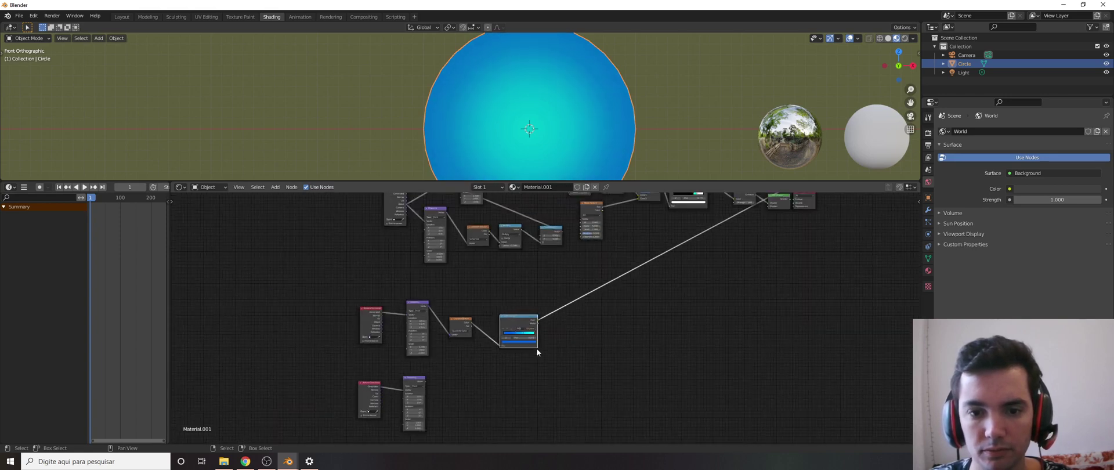
pyautogui.moveTo(572, 353); pyautogui.dragTo(508, 286, button='middle')
pyautogui.scroll(-6, 487, 379)
pyautogui.scroll(4, 582, 261)
pyautogui.hotkey('shift', 'd')
pyautogui.click(441, 356)
pyautogui.scroll(6, 444, 379)
pyautogui.scroll(3, 479, 325)
pyautogui.scroll(-5, 505, 293)
pyautogui.scroll(5, 498, 307)
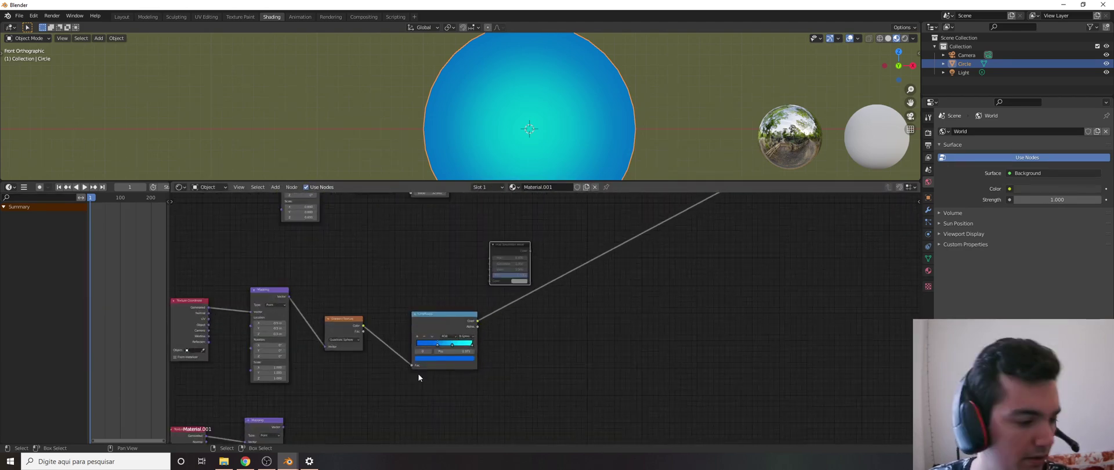
pyautogui.scroll(-4, 472, 378)
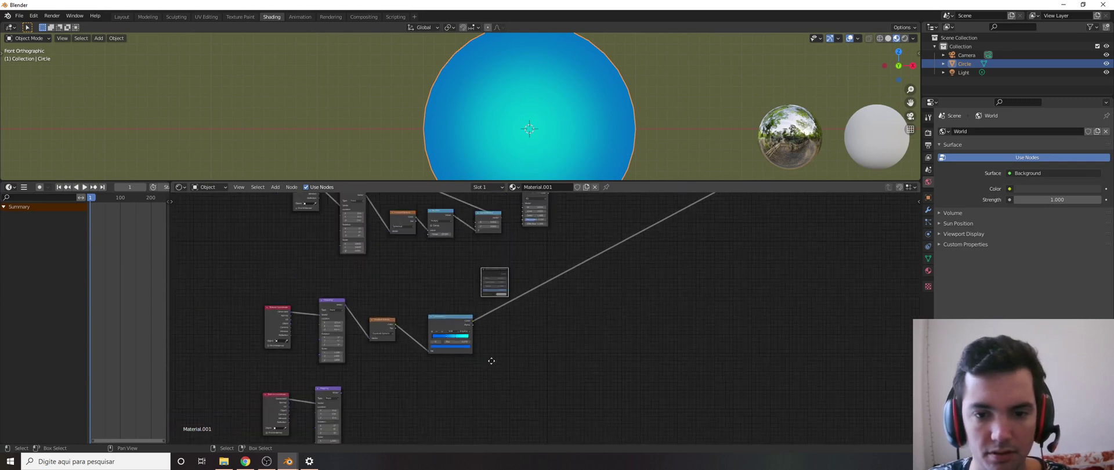
# - Add a MixRGB node beyond the blue ColorRamp and connect the ColorRamp's Color output to it
pyautogui.hotkey('shift', 'a')
pyautogui.click(521, 364)
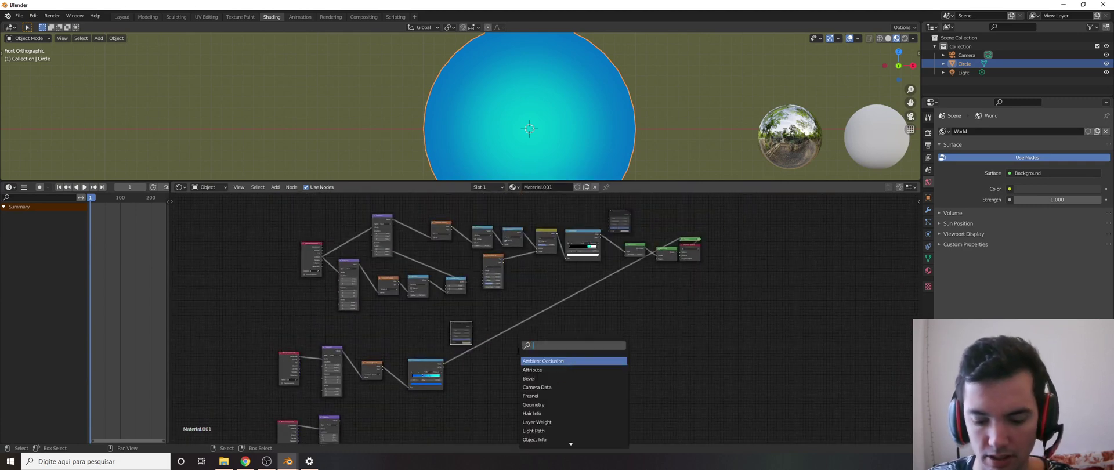
pyautogui.write('mixrg')
pyautogui.press('Return')
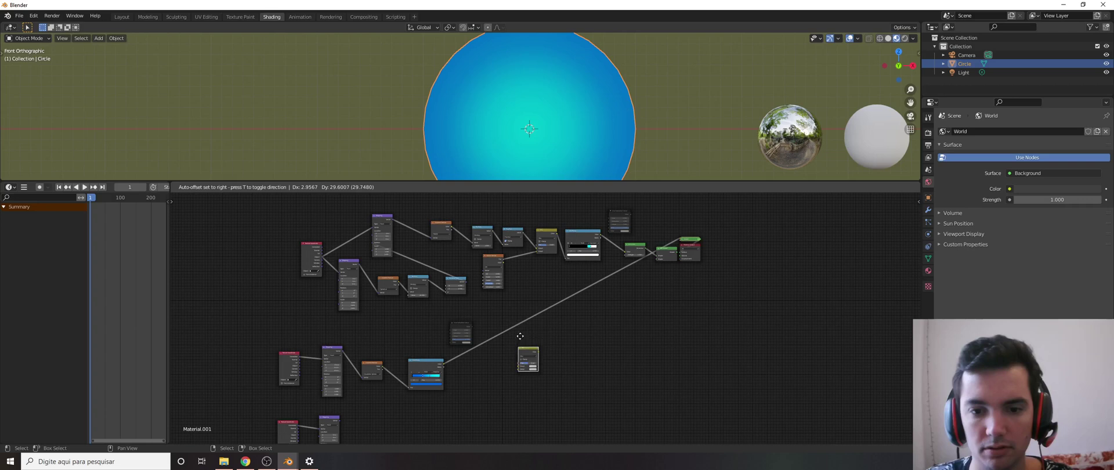
pyautogui.click(520, 335)
pyautogui.scroll(3, 462, 358)
pyautogui.moveTo(428, 342); pyautogui.dragTo(566, 317)
# - Add a Voronoi Texture node beside the lowest Mapping node
pyautogui.scroll(-3, 526, 358)
pyautogui.moveTo(413, 421); pyautogui.dragTo(509, 332, button='middle')
pyautogui.scroll(2, 393, 353)
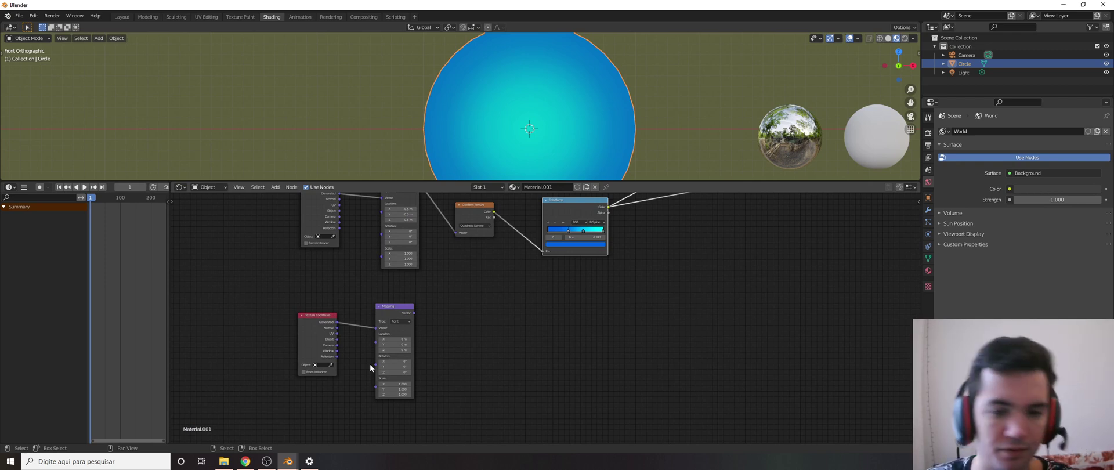
pyautogui.hotkey('shift', 'a')
pyautogui.click(470, 328)
pyautogui.write('voron')
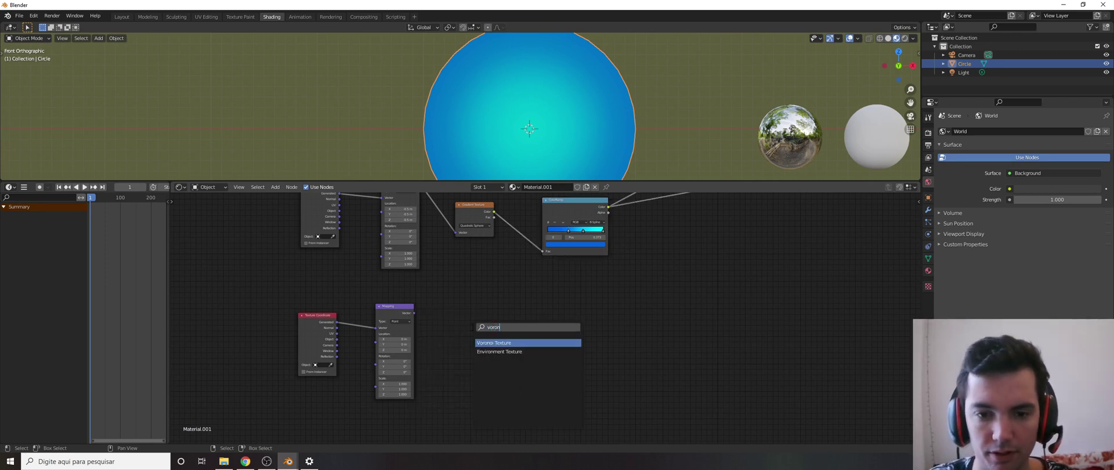
pyautogui.press('Return')
pyautogui.click(478, 344)
# - Set the Voronoi Texture to 4D with Smooth F1 feature output and Minkowski distance metric
pyautogui.scroll(1, 486, 347)
pyautogui.click(492, 361)
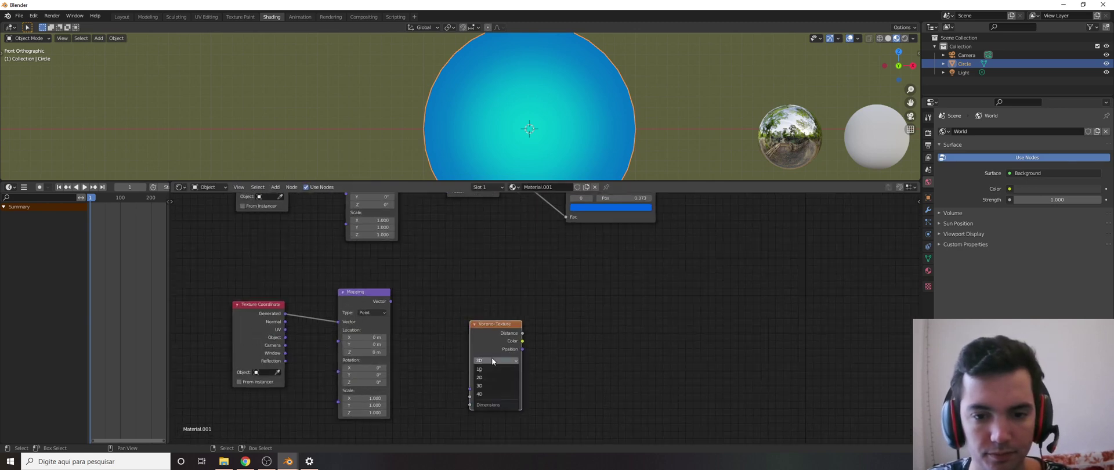
pyautogui.click(487, 394)
pyautogui.click(493, 378)
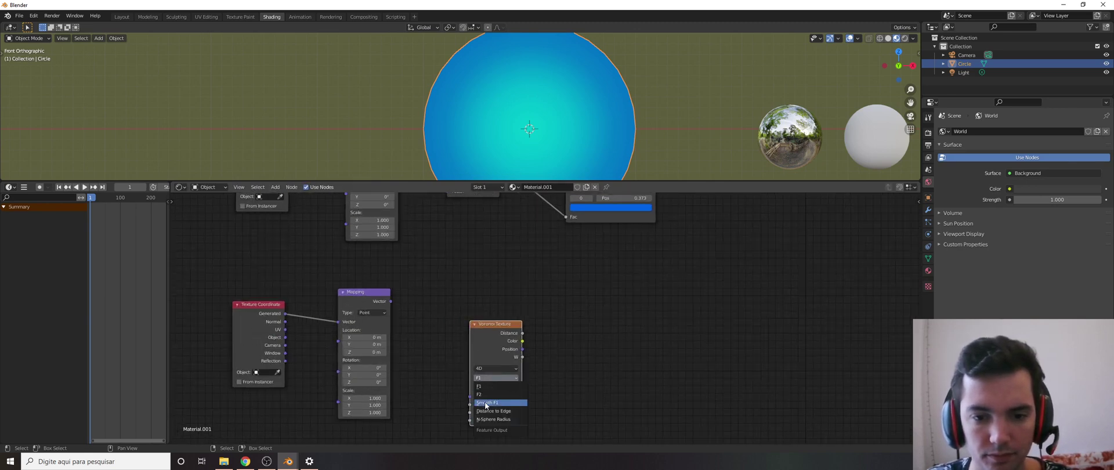
pyautogui.click(488, 397)
pyautogui.click(496, 387)
pyautogui.click(496, 422)
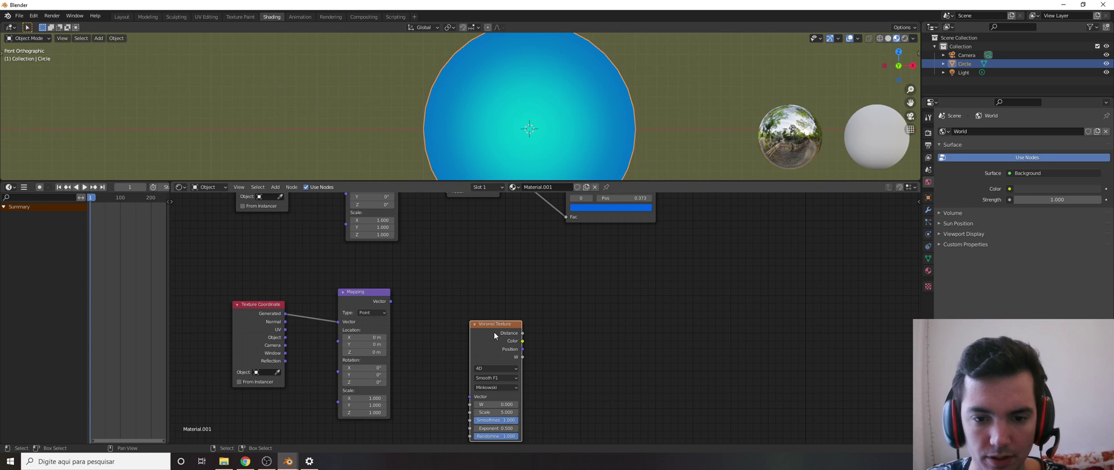
# - Place the Voronoi Texture beside the lowest Mapping node, set Scale 18.800 and Exponent 0.900, and connect the Mapping's Vector to it
pyautogui.moveTo(493, 332); pyautogui.dragTo(484, 283)
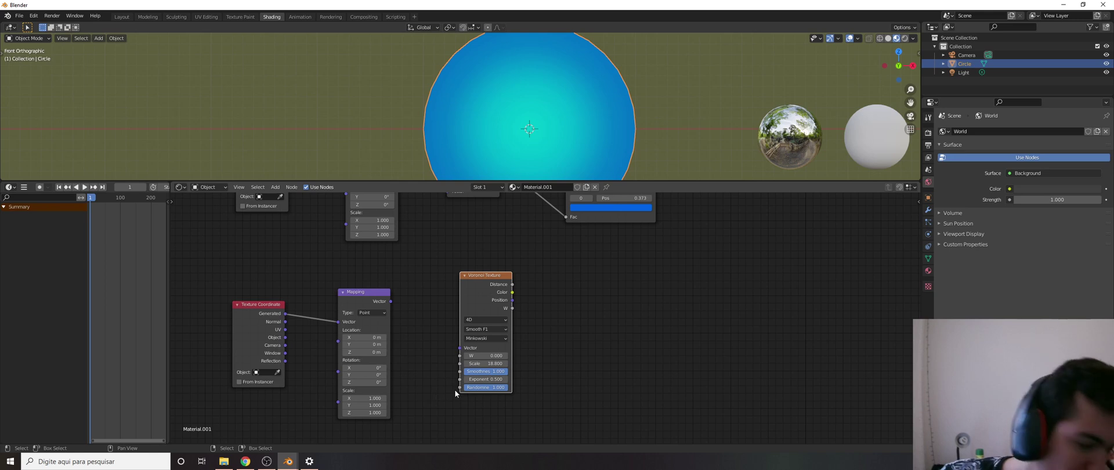
pyautogui.click(506, 380)
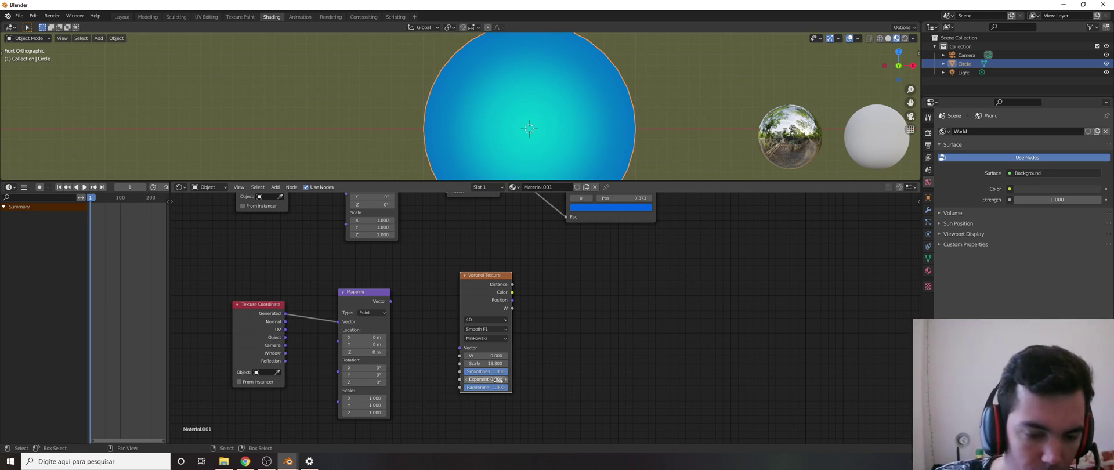
pyautogui.click(506, 380)
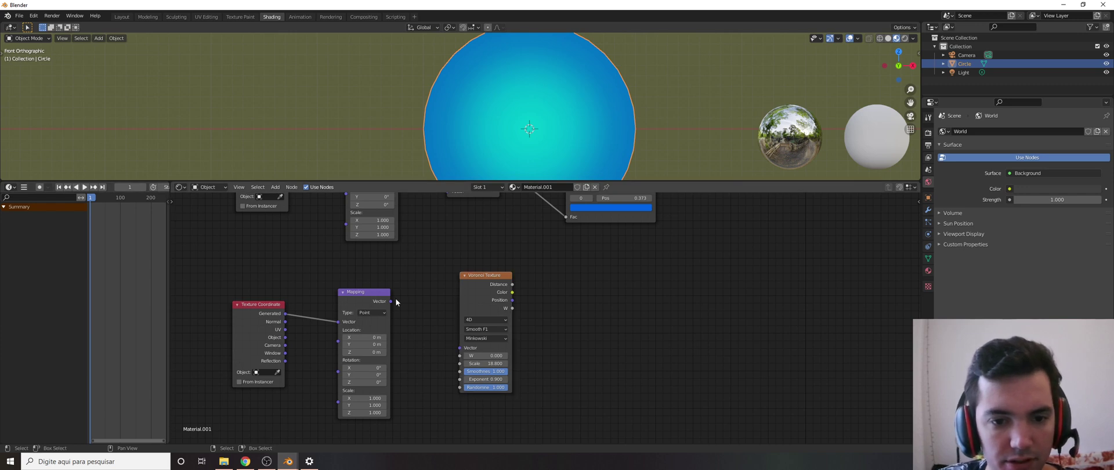
pyautogui.moveTo(391, 301); pyautogui.dragTo(460, 347)
# - Duplicate the blue ColorRamp beside the Voronoi Texture and connect the Voronoi's Distance output to the copy's Fac input
pyautogui.scroll(-2, 469, 306)
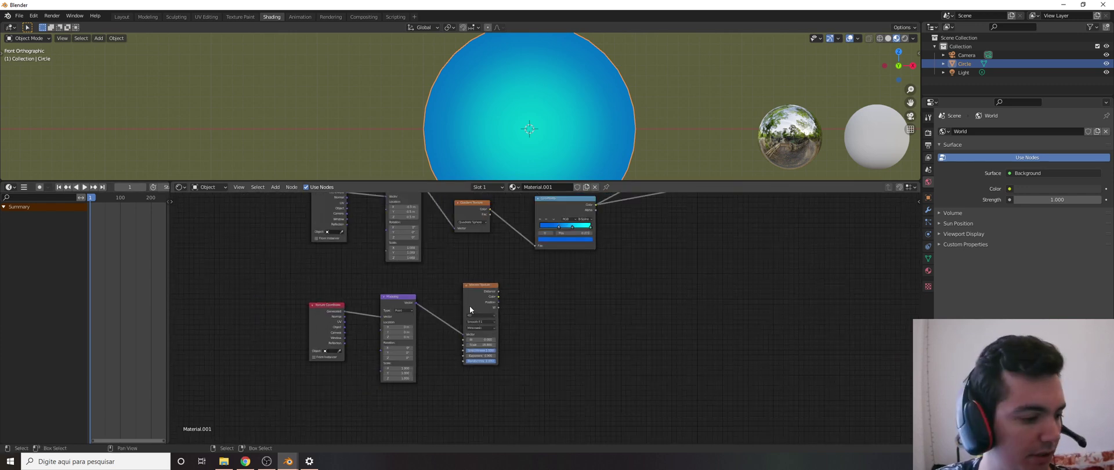
pyautogui.scroll(-1, 467, 298)
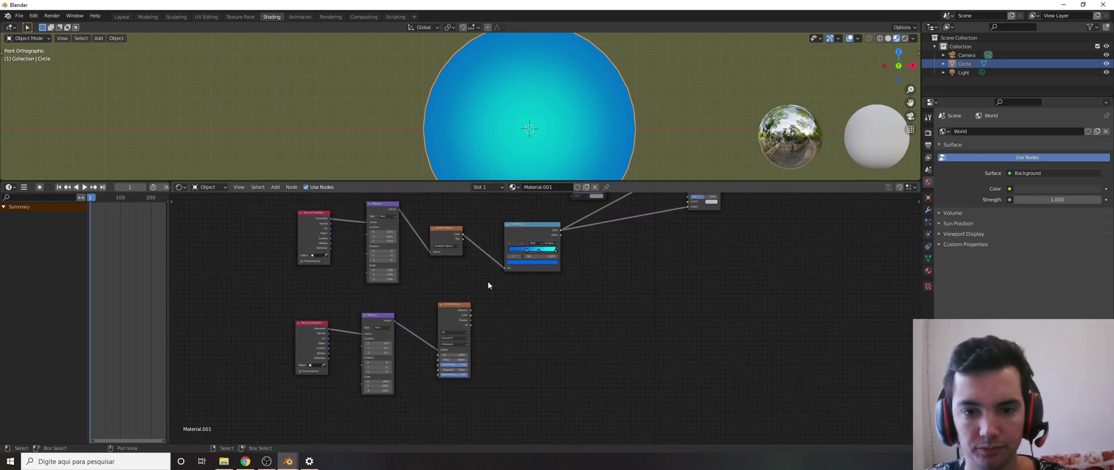
pyautogui.click(525, 224)
pyautogui.hotkey('shift', 'd')
pyautogui.click(499, 310)
pyautogui.scroll(2, 499, 310)
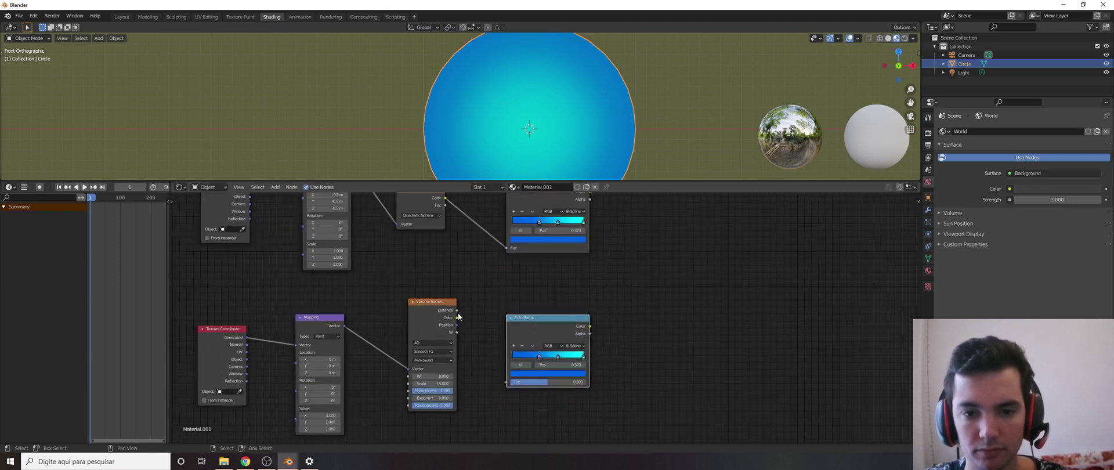
pyautogui.moveTo(456, 317); pyautogui.dragTo(506, 383)
# - Set the duplicated ColorRamp's interpolation to Constant and change its last stop to black
pyautogui.scroll(2, 569, 354)
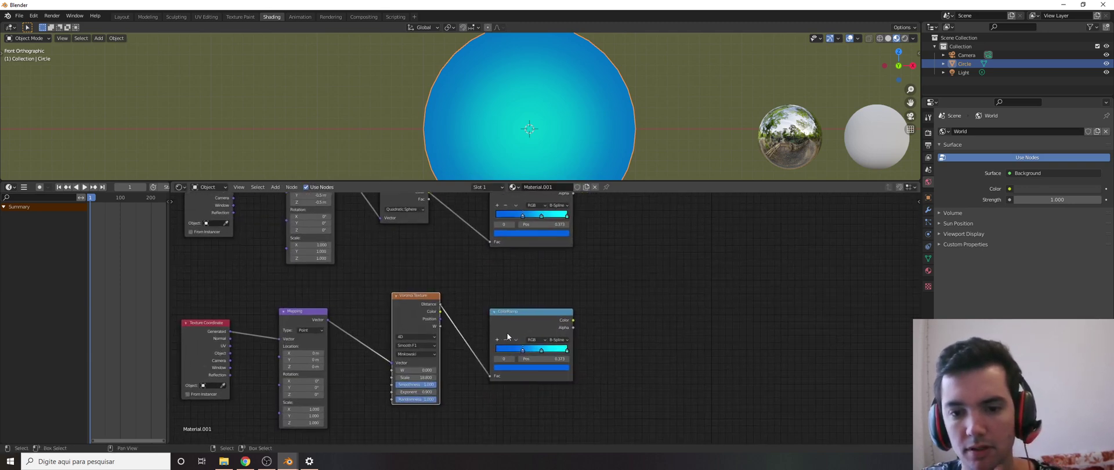
pyautogui.click(580, 342)
pyautogui.click(575, 395)
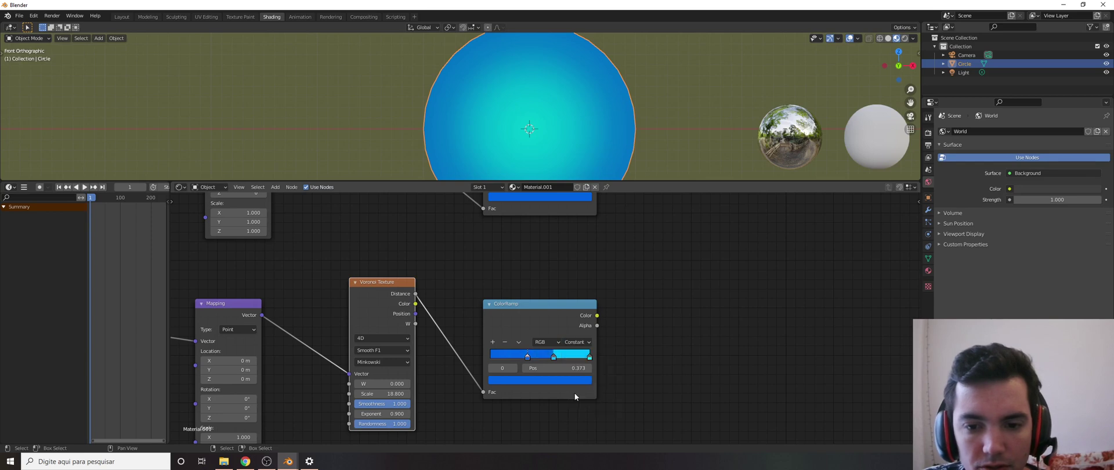
pyautogui.click(589, 357)
pyautogui.click(580, 381)
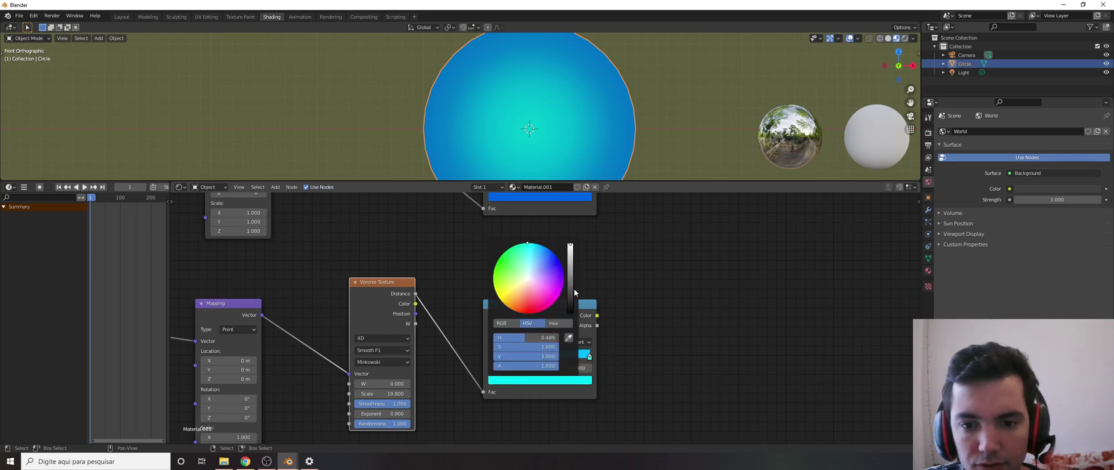
pyautogui.moveTo(571, 290); pyautogui.dragTo(575, 325)
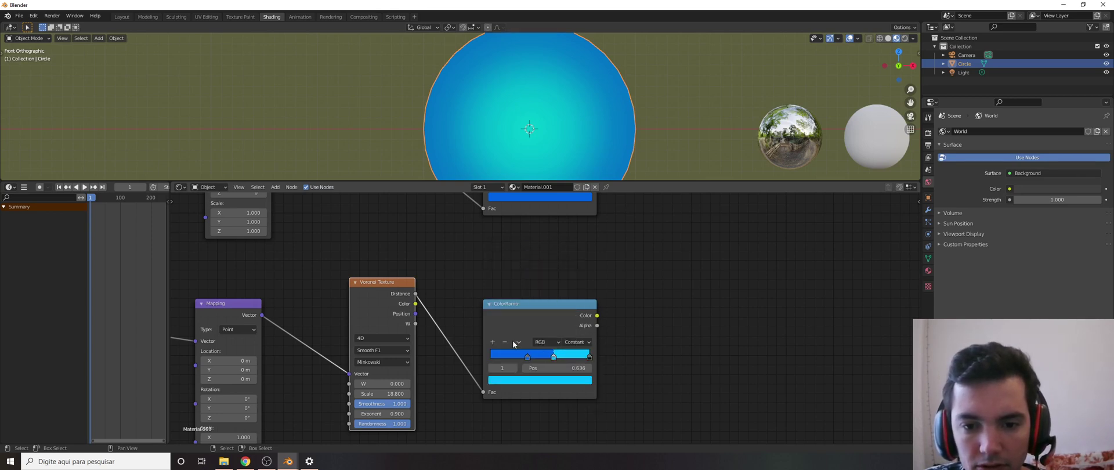
# - Remove the duplicated ColorRamp's middle cyan stop and recolour its first stop yellow
pyautogui.click(527, 357)
pyautogui.click(536, 380)
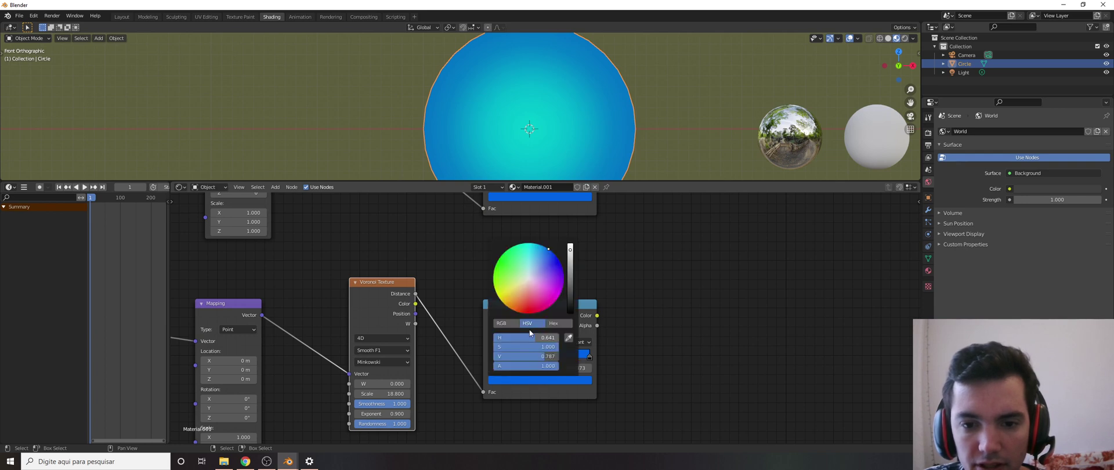
pyautogui.moveTo(522, 285); pyautogui.dragTo(500, 298)
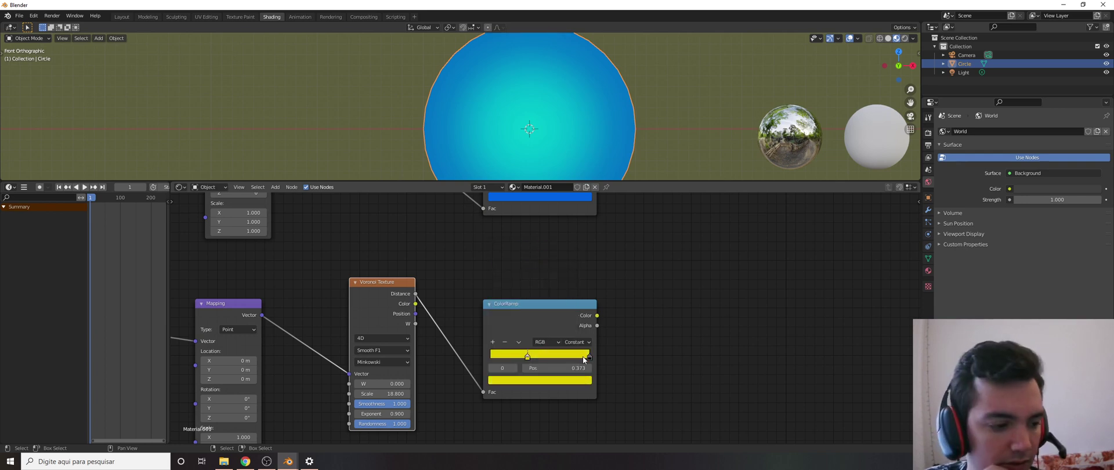
# - Preview the yellow ColorRamp on the circle and lower the Voronoi Texture's Exponent to 0.600 to form small stars
pyautogui.scroll(-2, 543, 314)
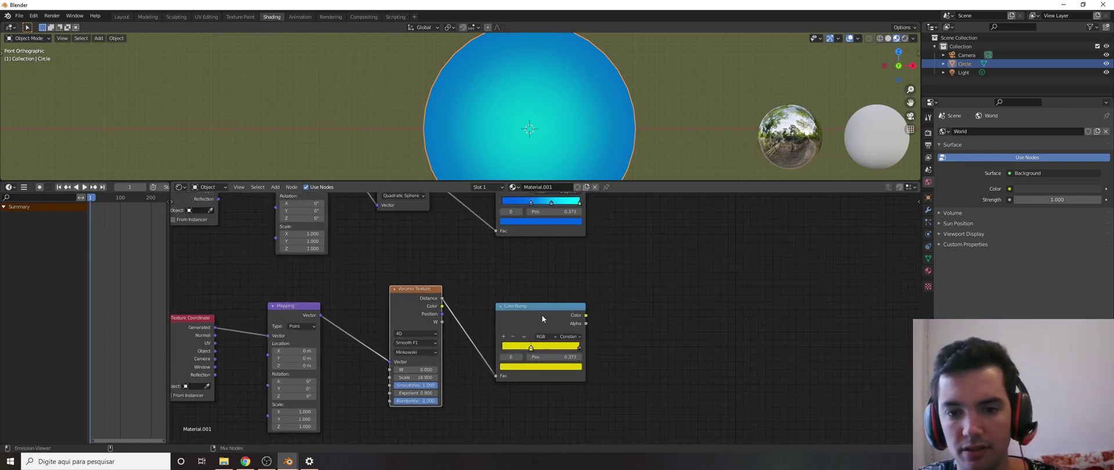
pyautogui.keyDown('ctrl'); pyautogui.keyDown('shift'); pyautogui.click(542, 315); pyautogui.keyUp('shift'); pyautogui.keyUp('ctrl')
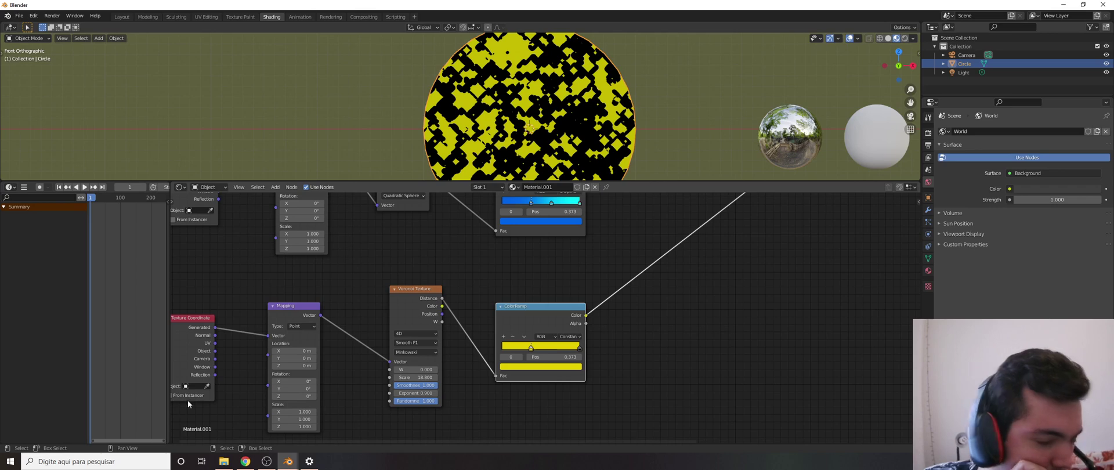
pyautogui.scroll(1, 409, 403)
pyautogui.click(395, 394)
pyautogui.click(395, 393)
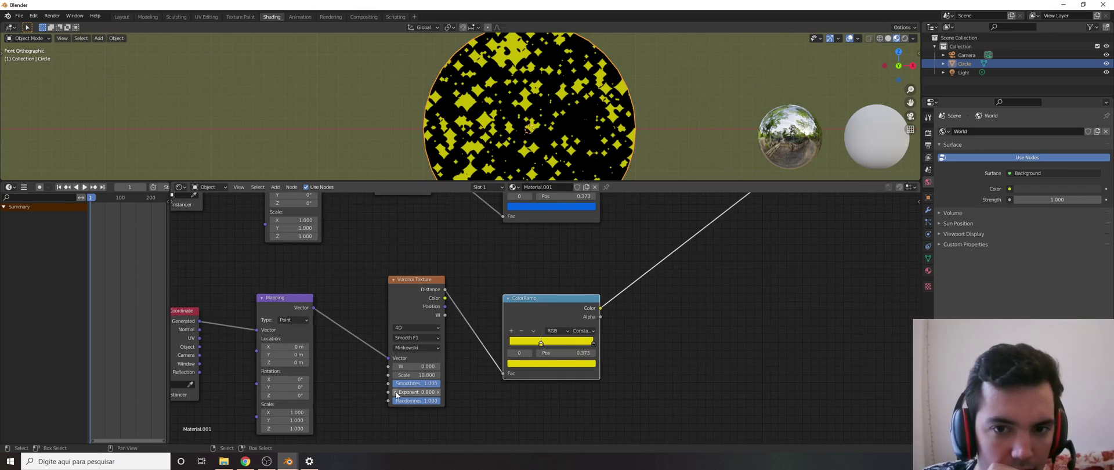
pyautogui.click(395, 393)
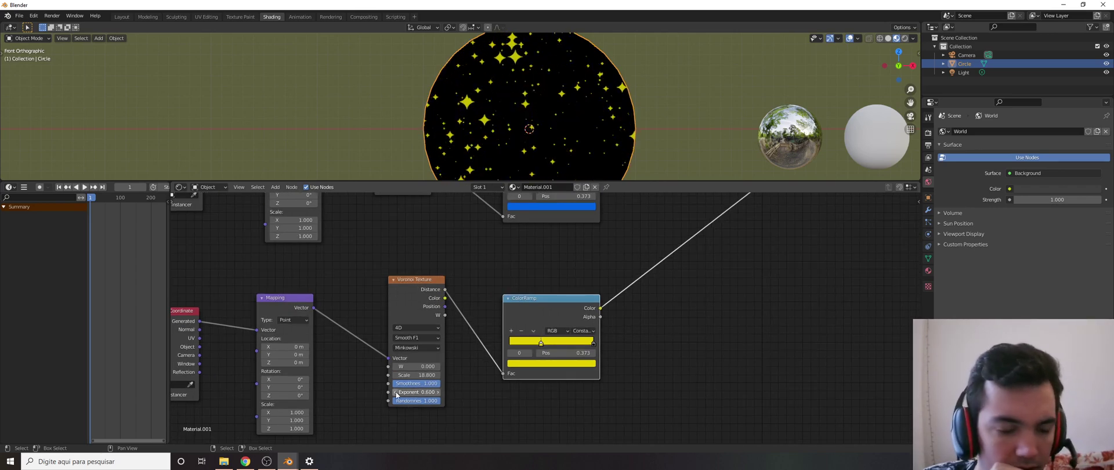
pyautogui.click(396, 393)
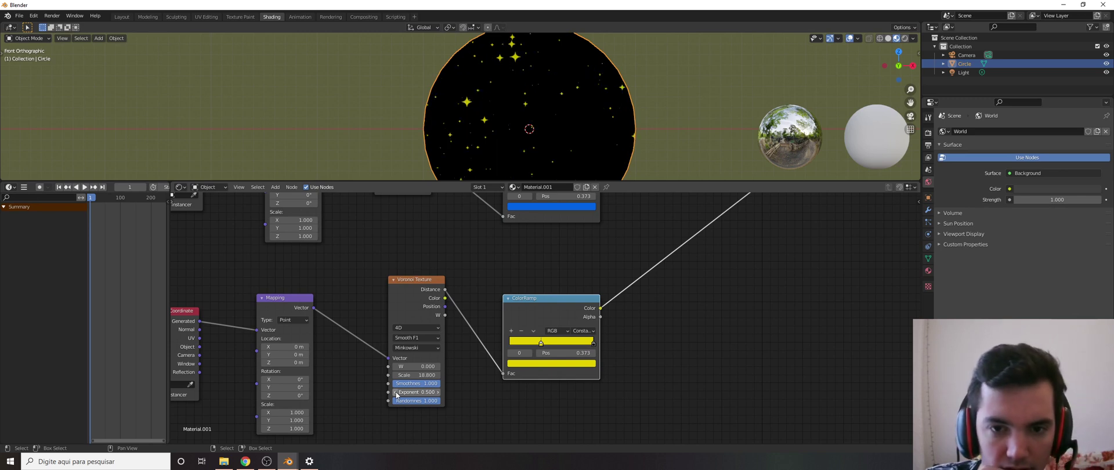
pyautogui.click(438, 392)
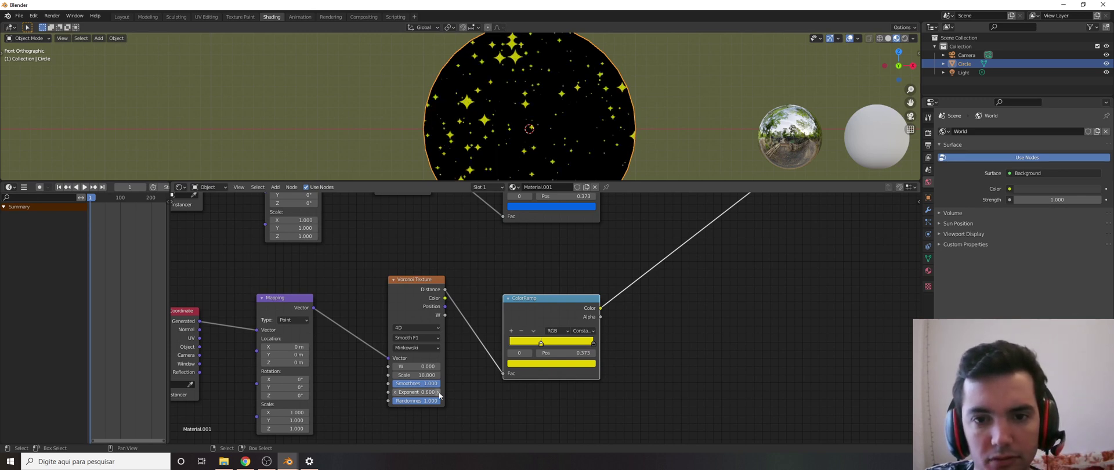
pyautogui.scroll(-2, 548, 86)
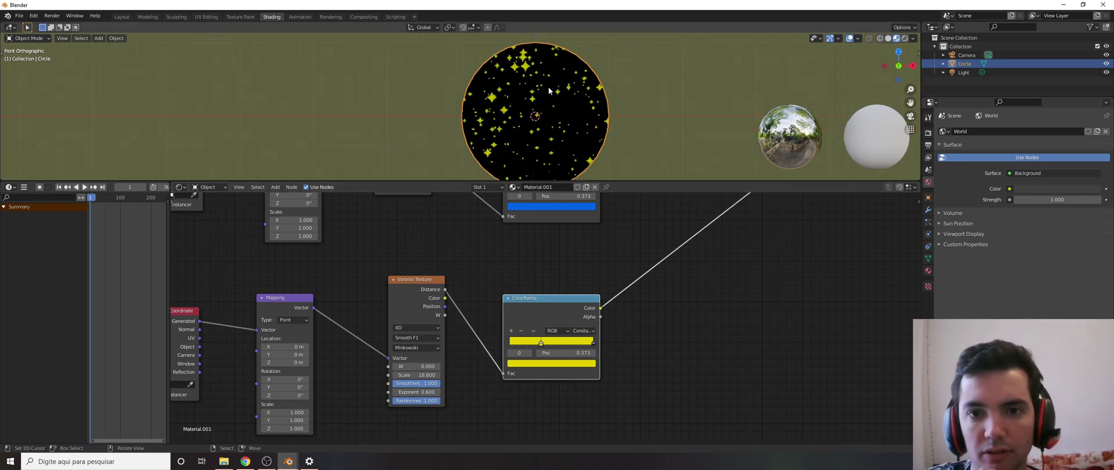
pyautogui.click(396, 392)
pyautogui.click(438, 392)
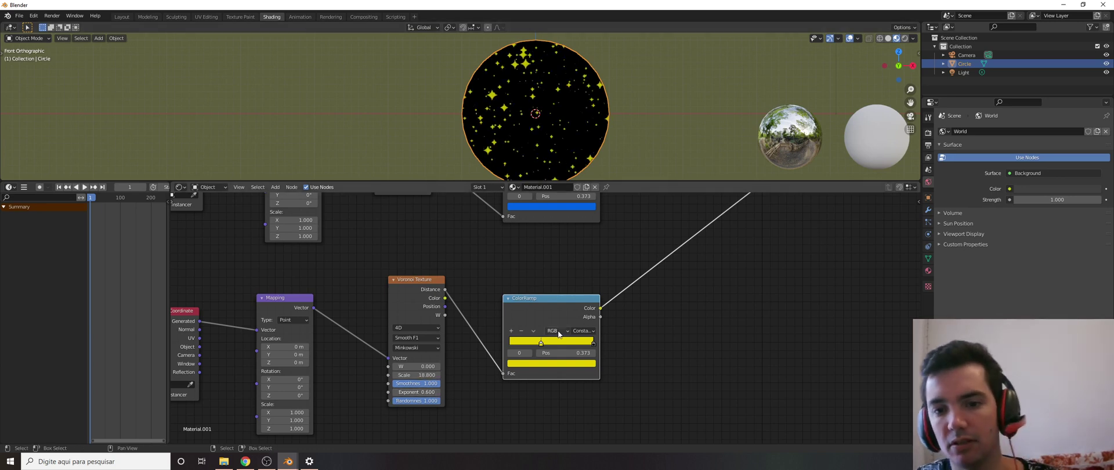
# - Move the yellow ColorRamp's black stop to position 0.764 and try a Voronoi Exponent of 0.500 before returning to 0.600
pyautogui.scroll(1, 597, 347)
pyautogui.click(592, 345)
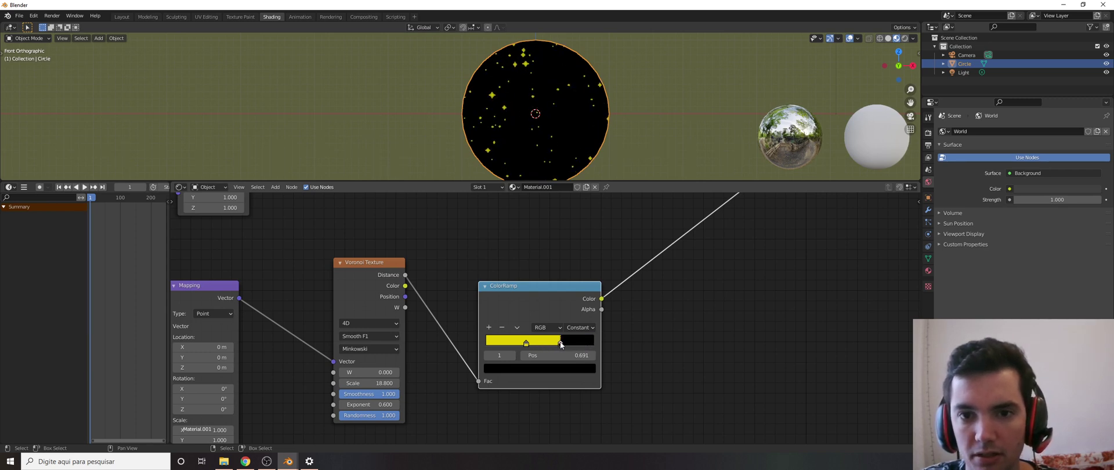
pyautogui.moveTo(561, 345); pyautogui.dragTo(566, 349)
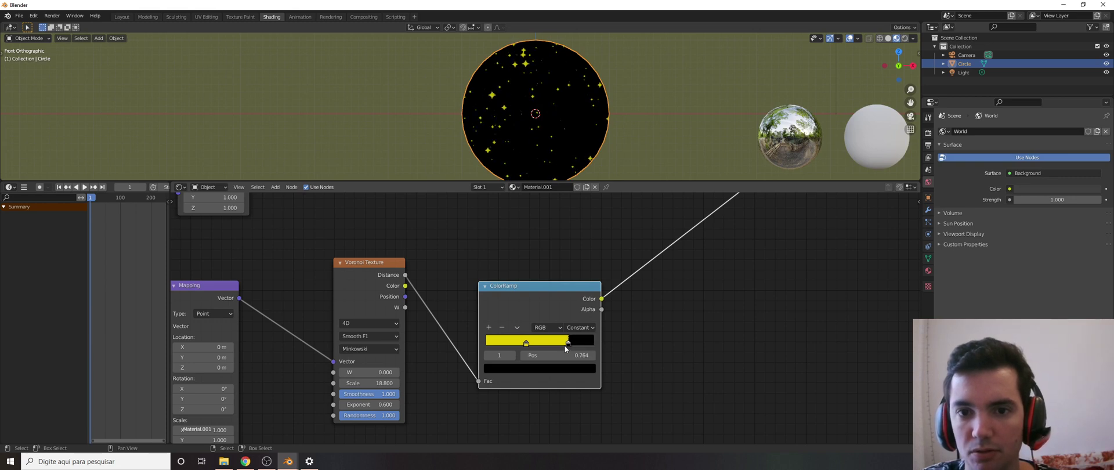
pyautogui.click(342, 404)
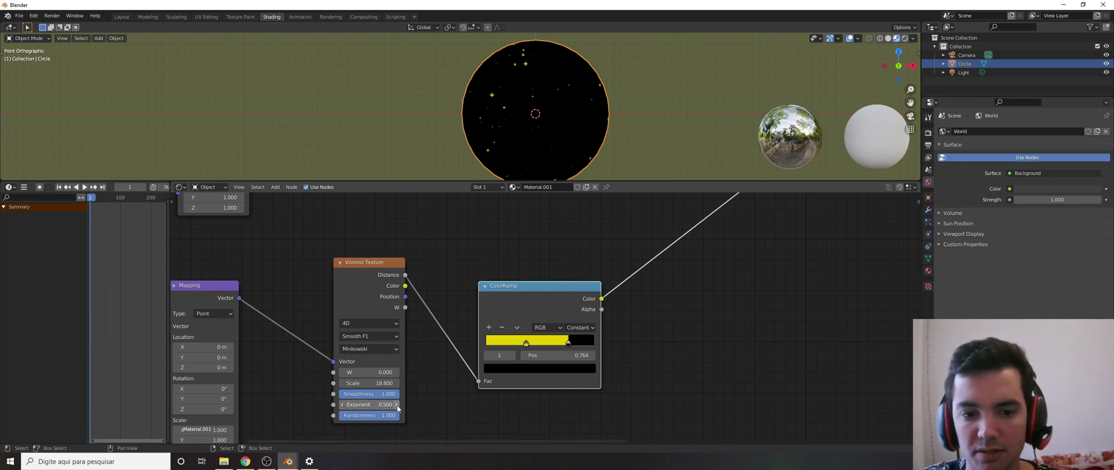
pyautogui.moveTo(389, 403); pyautogui.dragTo(396, 404)
# - Connect the yellow ColorRamp's Color to the MixRGB's Color1 input, with the blue ColorRamp feeding Color2
pyautogui.scroll(-4, 651, 277)
pyautogui.scroll(-2, 550, 347)
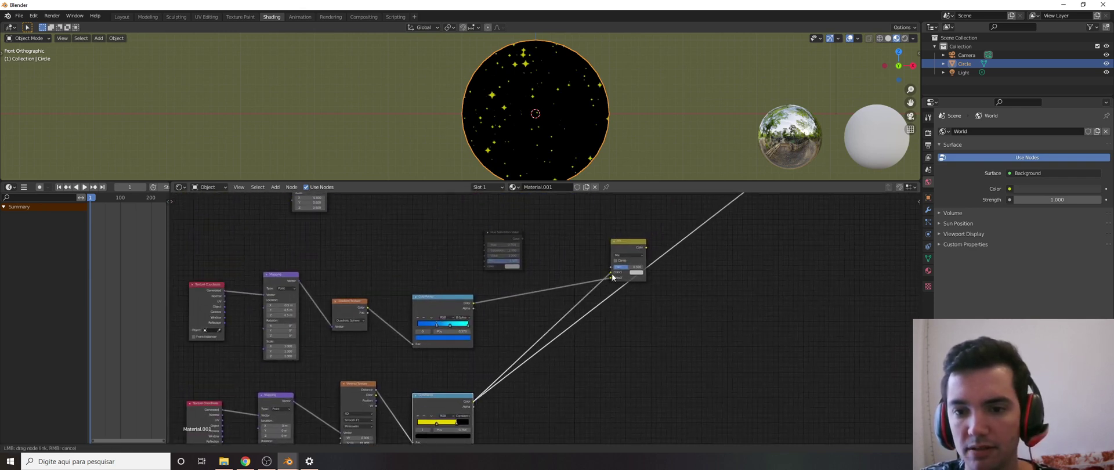
pyautogui.scroll(1, 629, 252)
pyautogui.scroll(-3, 629, 252)
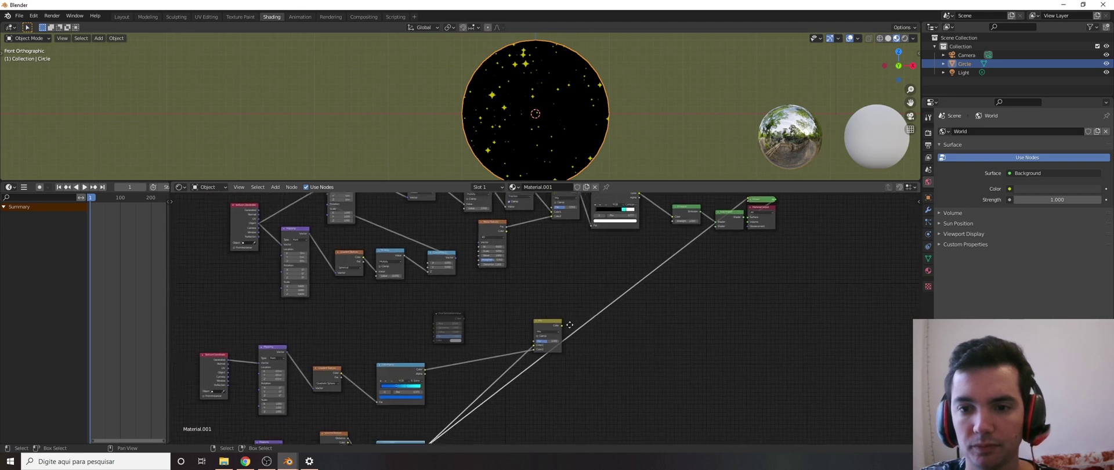
# - Duplicate the Emission node beside the MixRGB, set the MixRGB to Difference, and connect its Color output to the Emission copy
pyautogui.moveTo(680, 213); pyautogui.dragTo(600, 317)
pyautogui.scroll(3, 528, 336)
pyautogui.click(565, 321)
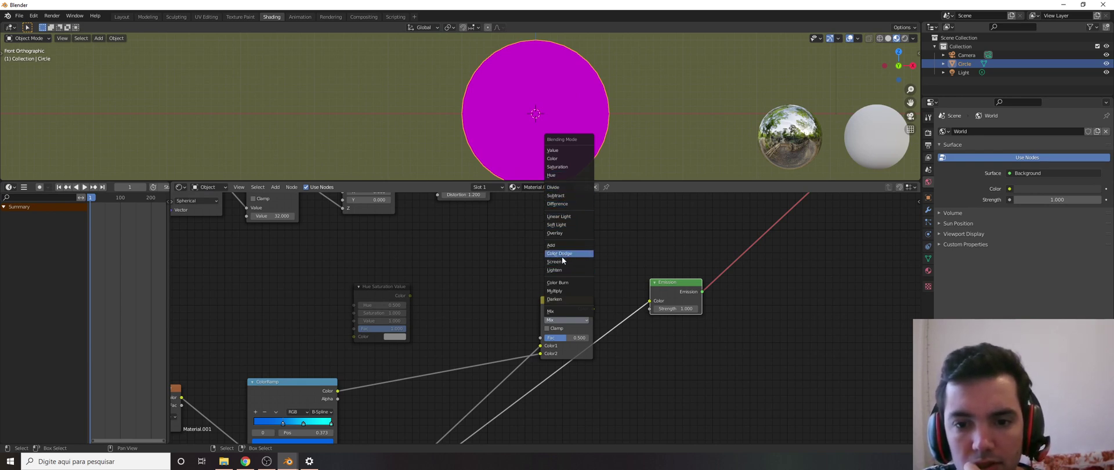
pyautogui.click(564, 204)
pyautogui.moveTo(593, 309); pyautogui.dragTo(650, 300)
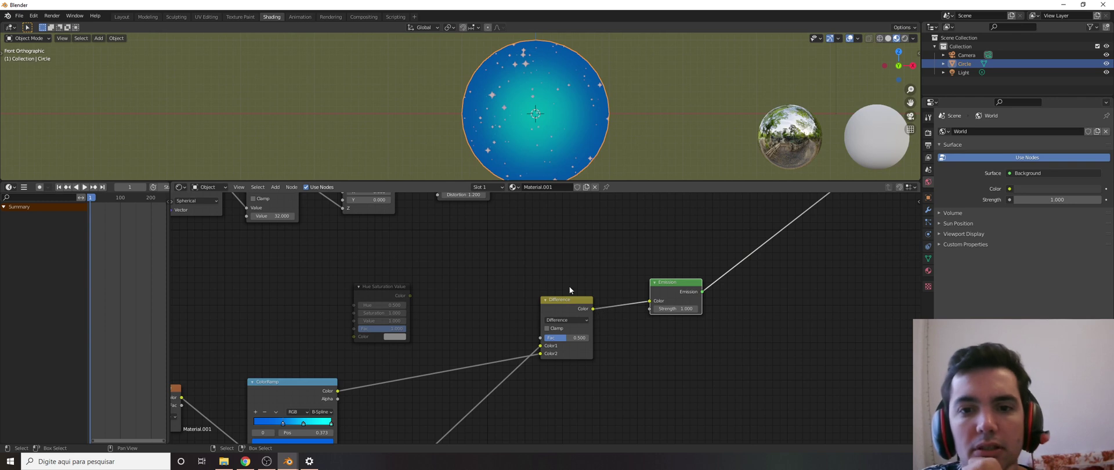
# - Connect the duplicated Emission node to the Add Shader's second Shader input and route the Add Shader to the Material Output's Surface
pyautogui.scroll(-2, 520, 89)
pyautogui.scroll(3, 520, 89)
pyautogui.scroll(-1, 528, 139)
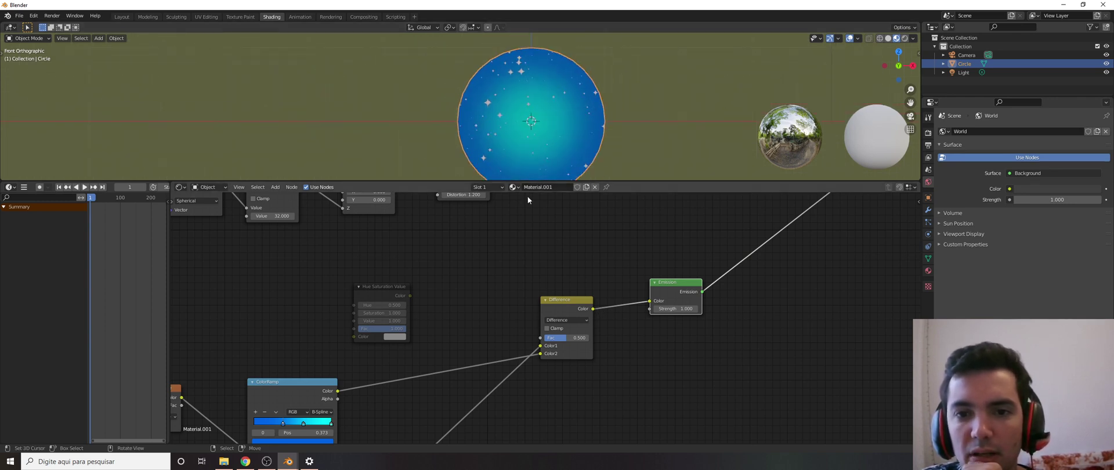
pyautogui.moveTo(613, 350); pyautogui.dragTo(478, 426, button='middle')
pyautogui.scroll(-5, 478, 426)
pyautogui.moveTo(584, 363); pyautogui.dragTo(565, 375, button='middle')
pyautogui.scroll(-1, 592, 349)
pyautogui.scroll(3, 600, 334)
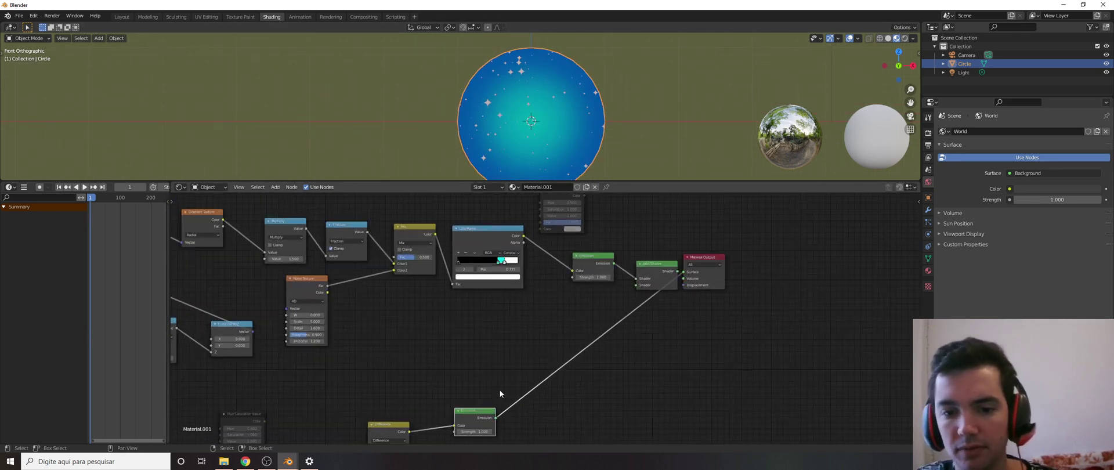
pyautogui.moveTo(496, 417); pyautogui.dragTo(637, 285)
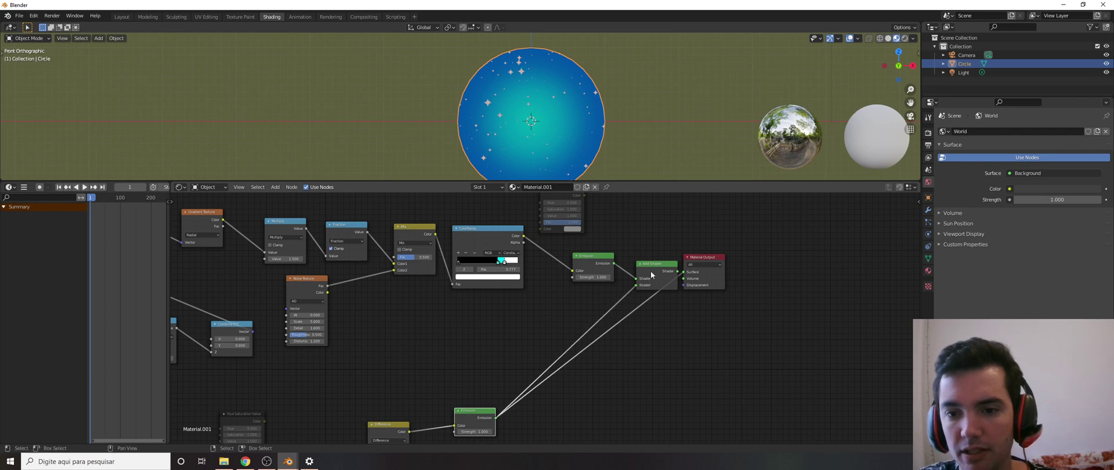
pyautogui.keyDown('ctrl'); pyautogui.keyDown('shift'); pyautogui.click(650, 270); pyautogui.keyUp('shift'); pyautogui.keyUp('ctrl')
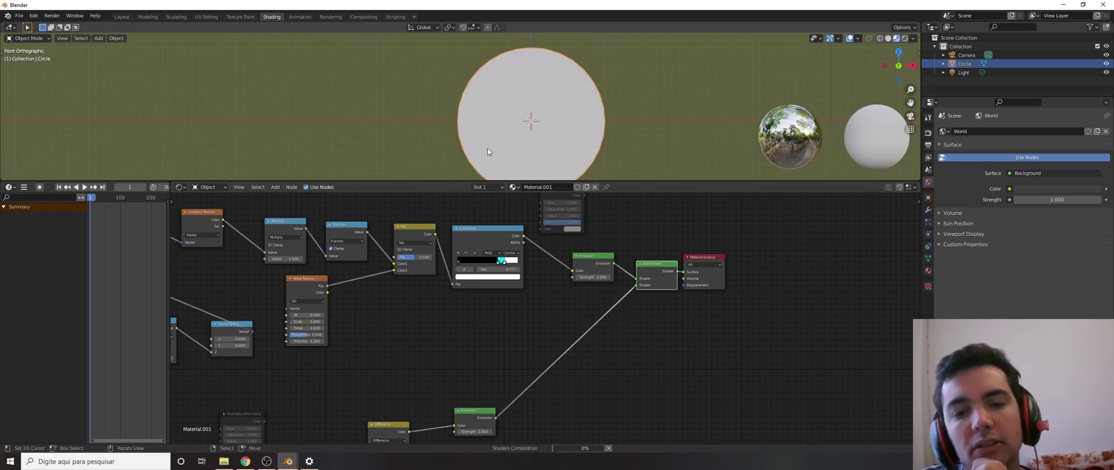
# - Enlarge the 3D viewport above the node editor and inspect the combined portal material on the circle
pyautogui.scroll(1, 539, 142)
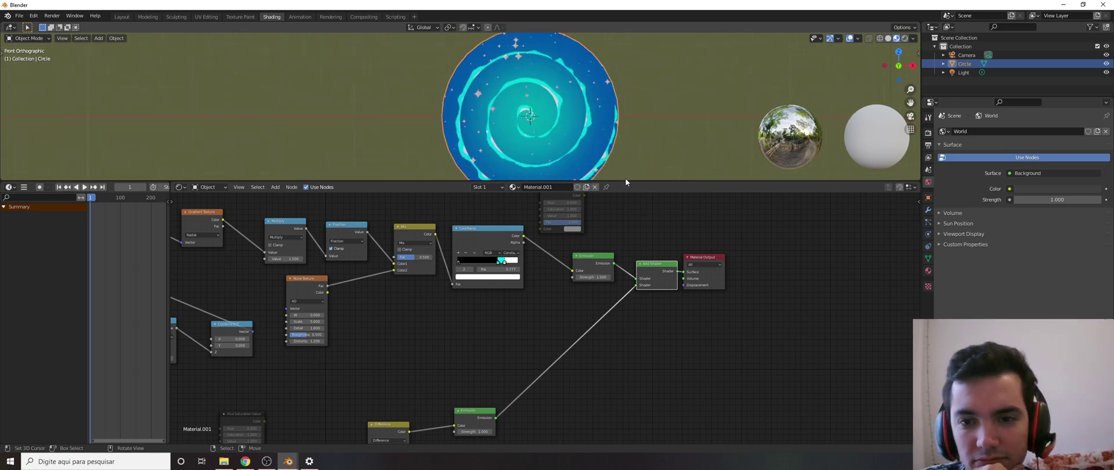
pyautogui.moveTo(625, 182); pyautogui.dragTo(626, 253)
pyautogui.scroll(-1, 497, 193)
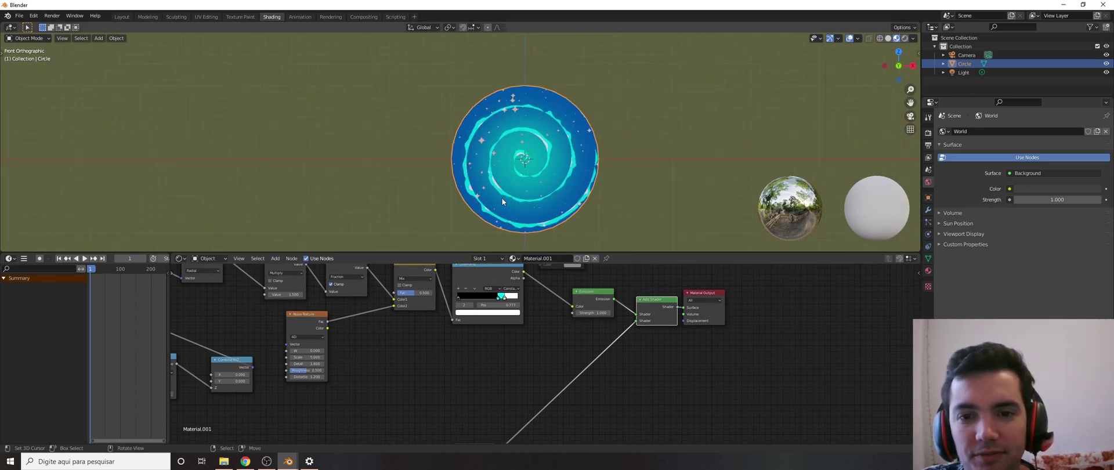
pyautogui.scroll(2, 502, 199)
pyautogui.scroll(-4, 502, 198)
pyautogui.scroll(2, 502, 198)
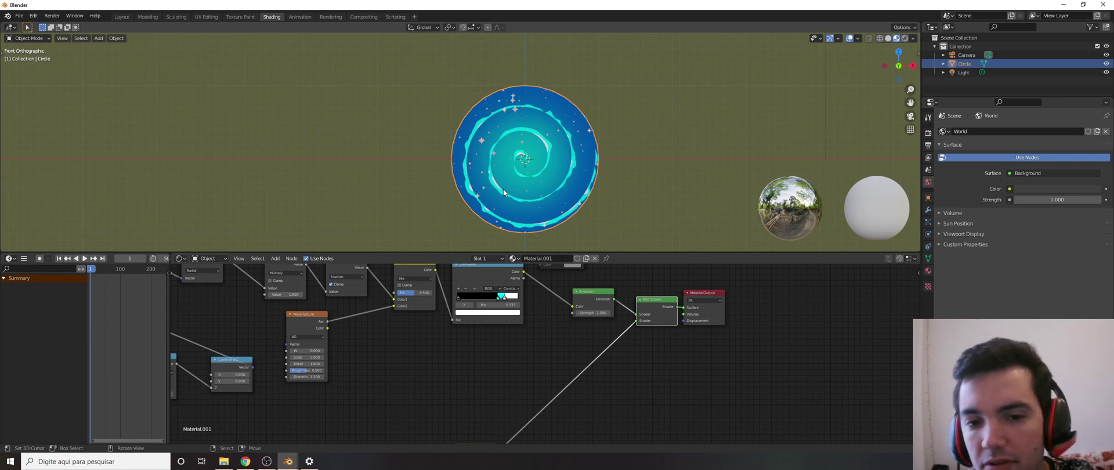
pyautogui.scroll(-1, 503, 189)
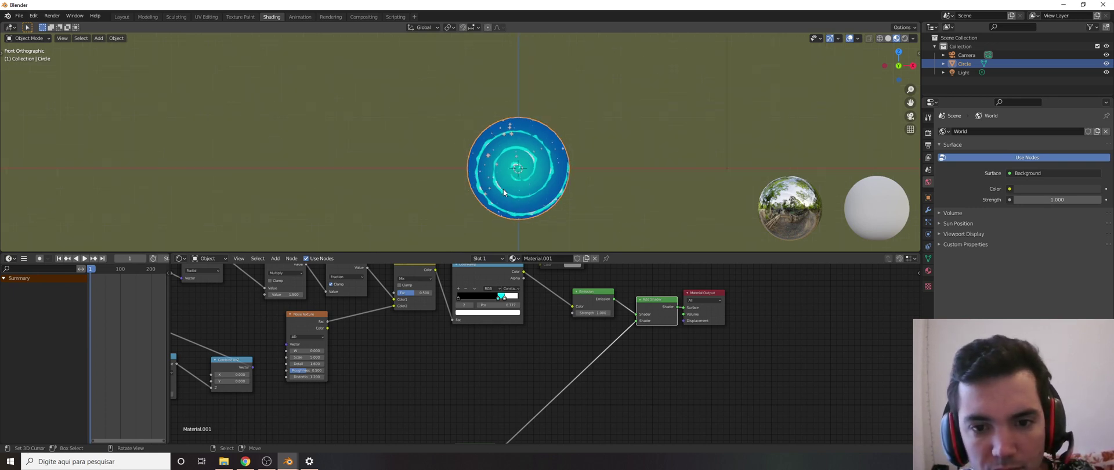
# - Drive the star Voronoi Texture's W value with the expression #frame*0.001 and play the animation to check the stars
pyautogui.scroll(2, 500, 194)
pyautogui.moveTo(396, 354); pyautogui.dragTo(507, 347, button='middle')
pyautogui.scroll(-4, 473, 358)
pyautogui.moveTo(427, 362); pyautogui.dragTo(490, 315, button='middle')
pyautogui.scroll(4, 490, 315)
pyautogui.moveTo(394, 370); pyautogui.dragTo(409, 304, button='middle')
pyautogui.scroll(3, 409, 304)
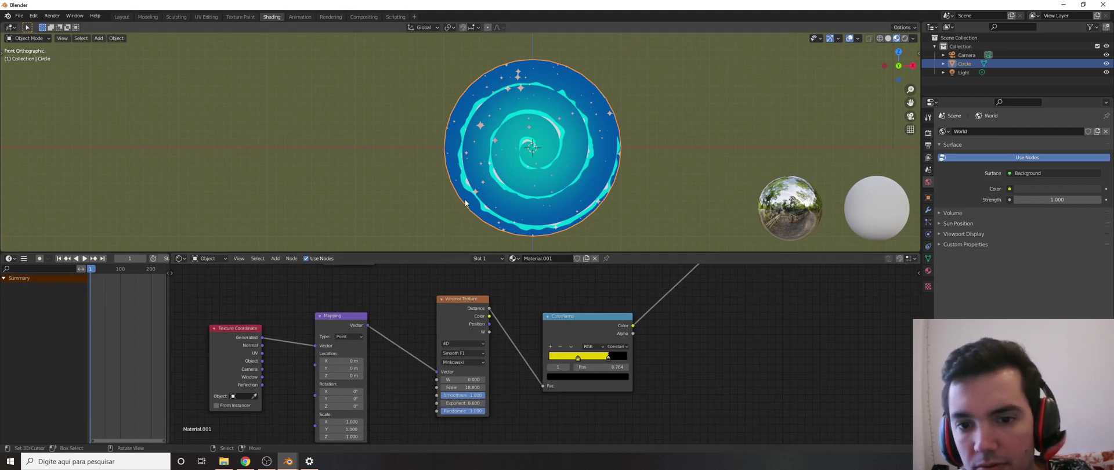
pyautogui.click(453, 379)
pyautogui.write('0.0')
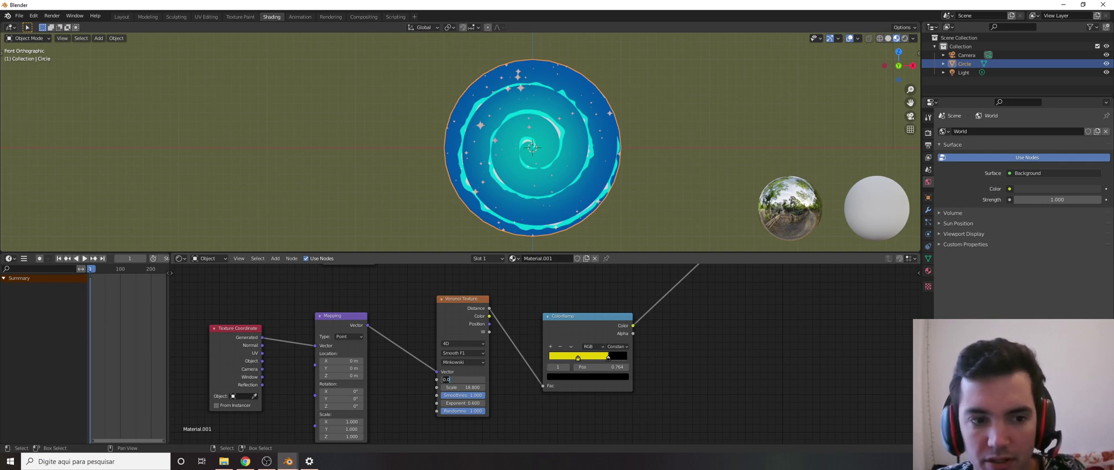
pyautogui.write('#frame*')
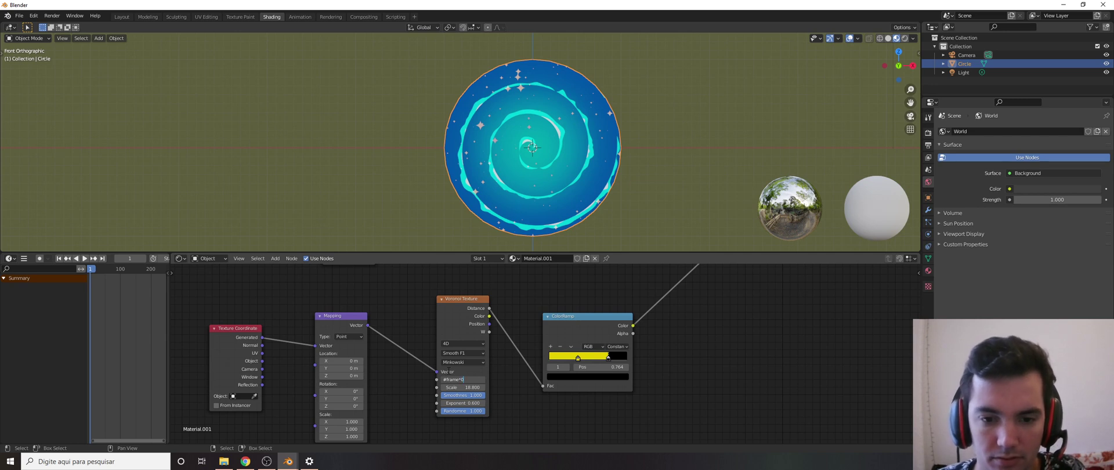
pyautogui.write('0.0001')
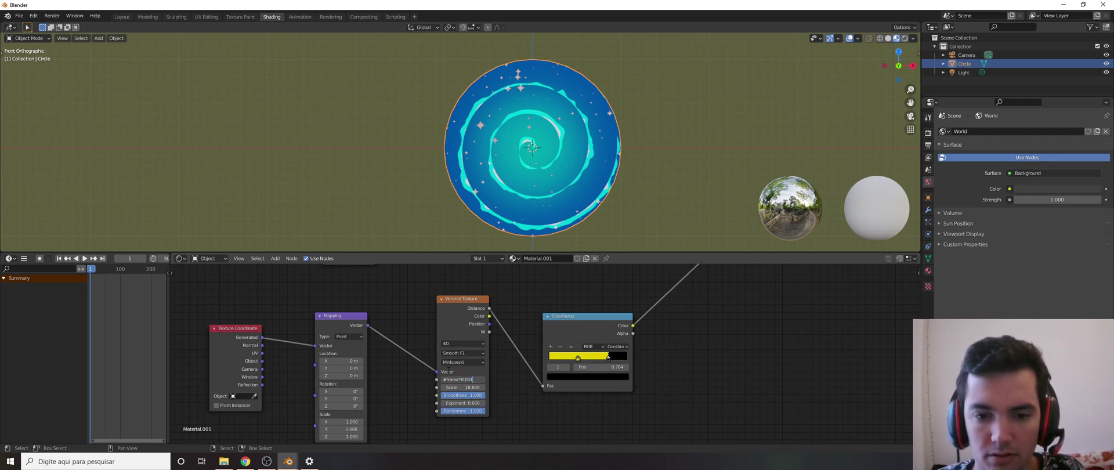
pyautogui.press('Return')
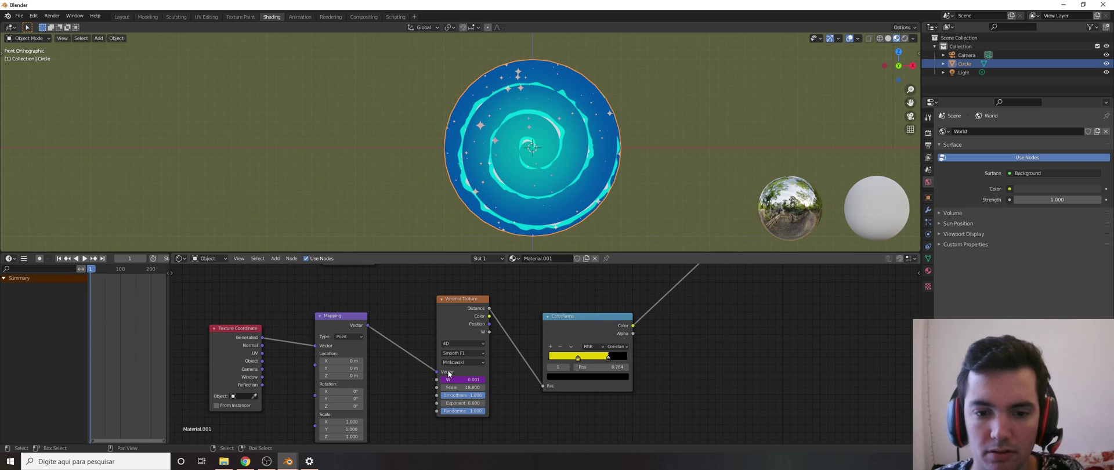
pyautogui.press('space')
pyautogui.scroll(3, 544, 133)
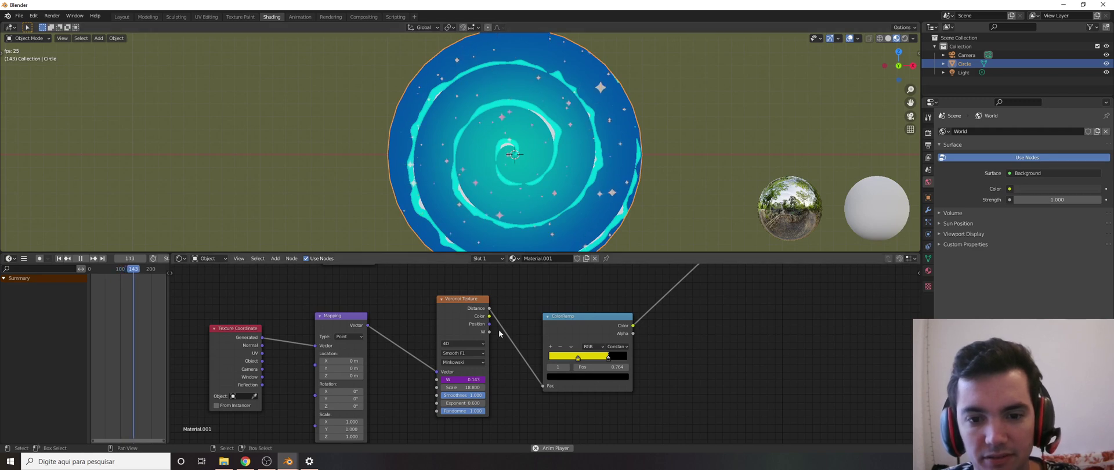
pyautogui.press('space')
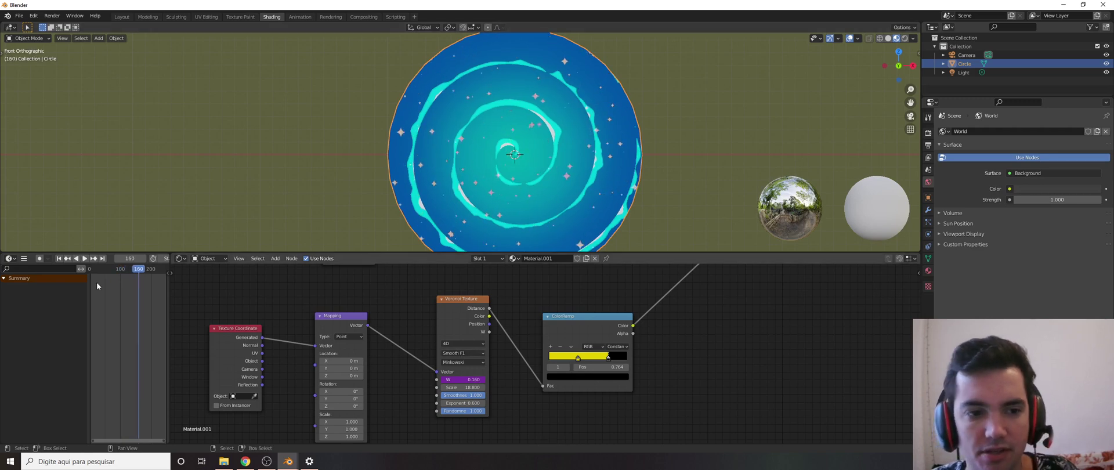
# - From the first frame, change the Voronoi W driver to #frame*0.0005 and move the star ColorRamp's black stop to about 0.65 during playback
pyautogui.click(59, 259)
pyautogui.click(471, 380)
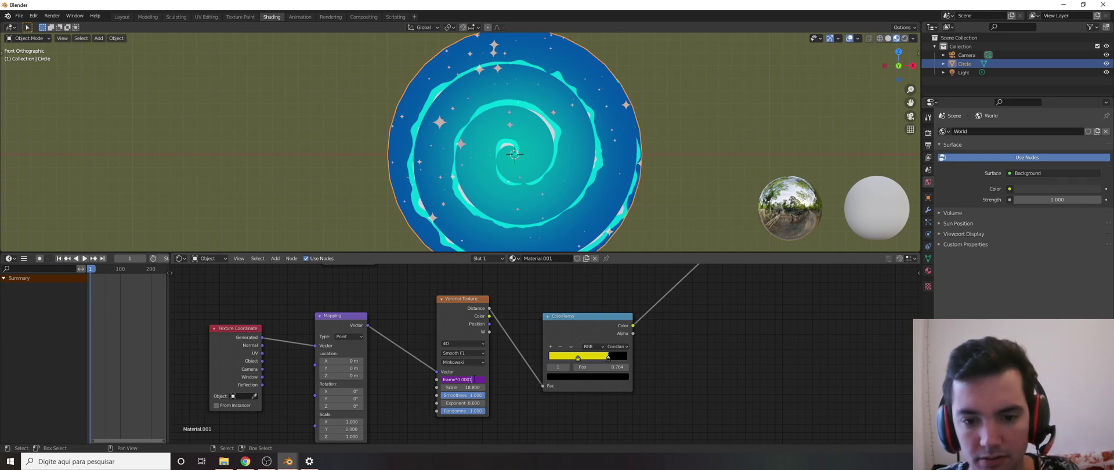
pyautogui.press('Return')
pyautogui.press('space')
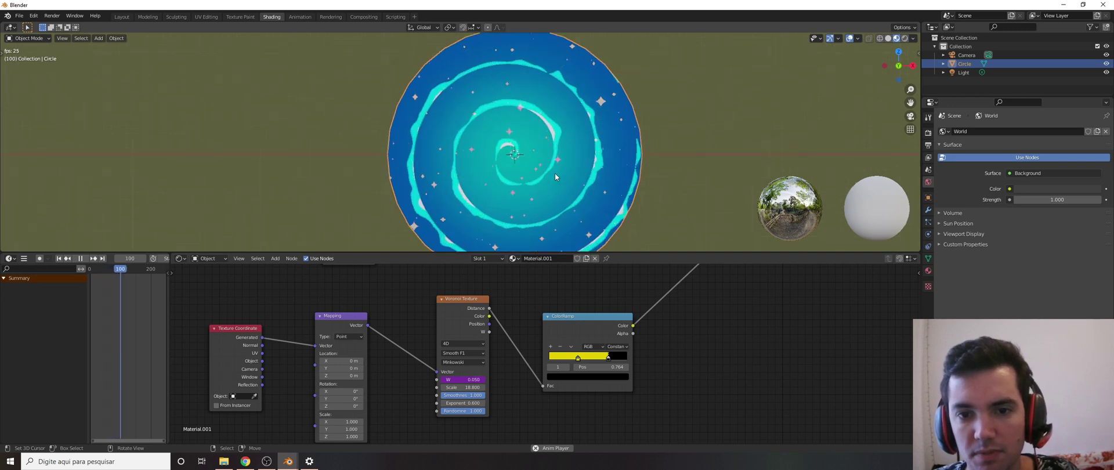
pyautogui.moveTo(608, 358); pyautogui.dragTo(599, 358)
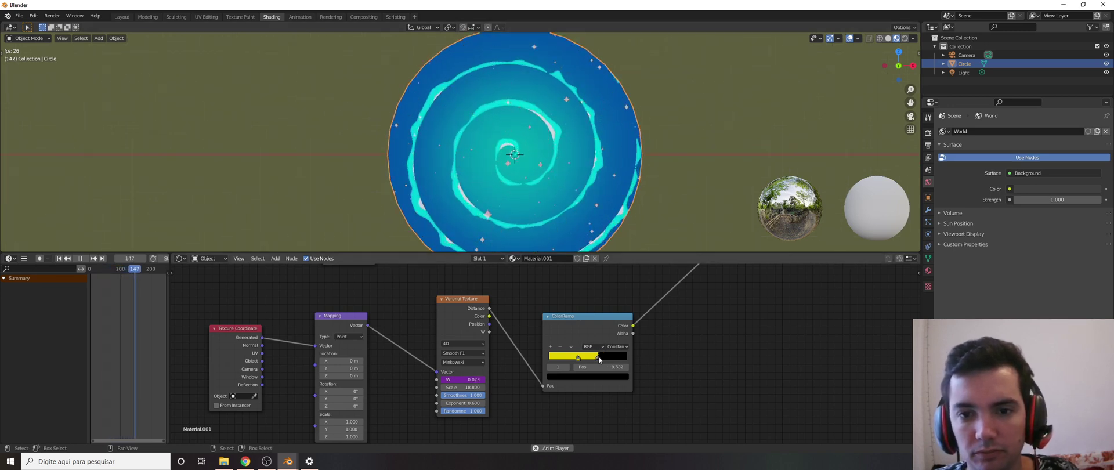
# - Return to the start of the animation and insert a keyframe on the Multiply value between the spherical Gradient Texture and Combine XYZ
pyautogui.scroll(-3, 580, 354)
pyautogui.moveTo(559, 346); pyautogui.dragTo(510, 437, button='middle')
pyautogui.scroll(-4, 510, 397)
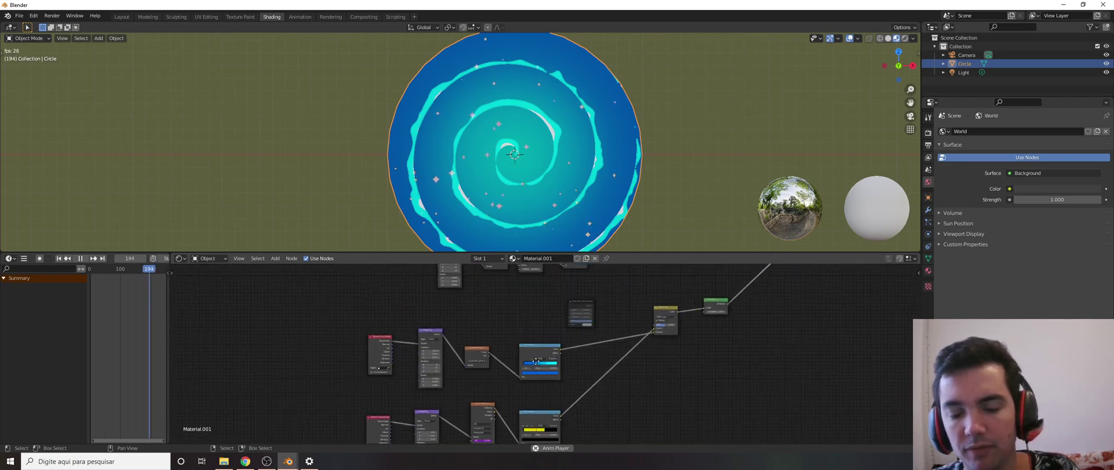
pyautogui.moveTo(539, 274); pyautogui.dragTo(501, 353, button='middle')
pyautogui.scroll(8, 496, 352)
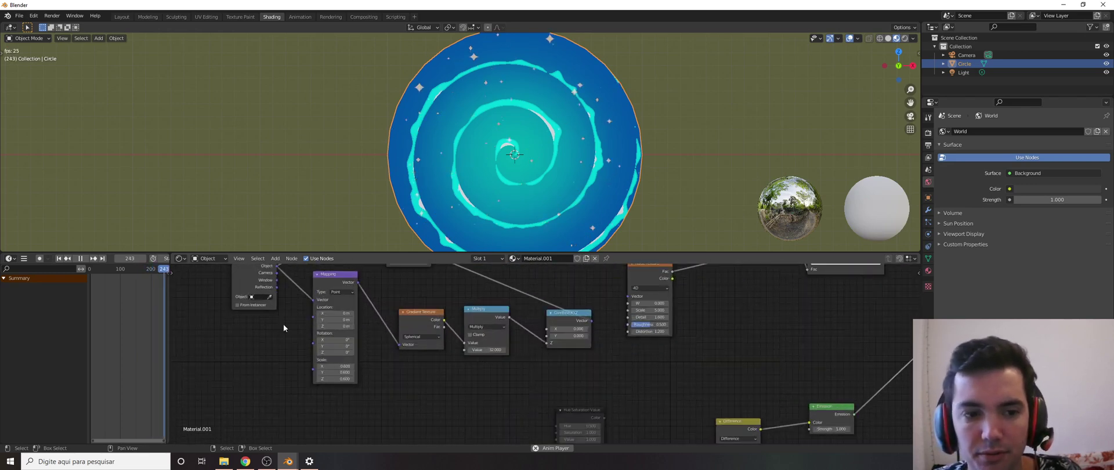
pyautogui.click(58, 259)
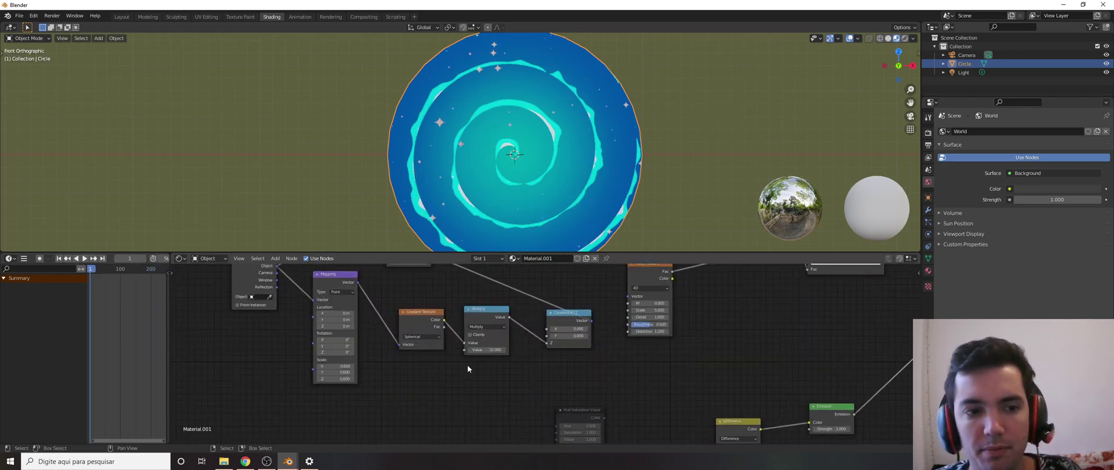
pyautogui.scroll(2, 468, 366)
pyautogui.rightClick(486, 345)
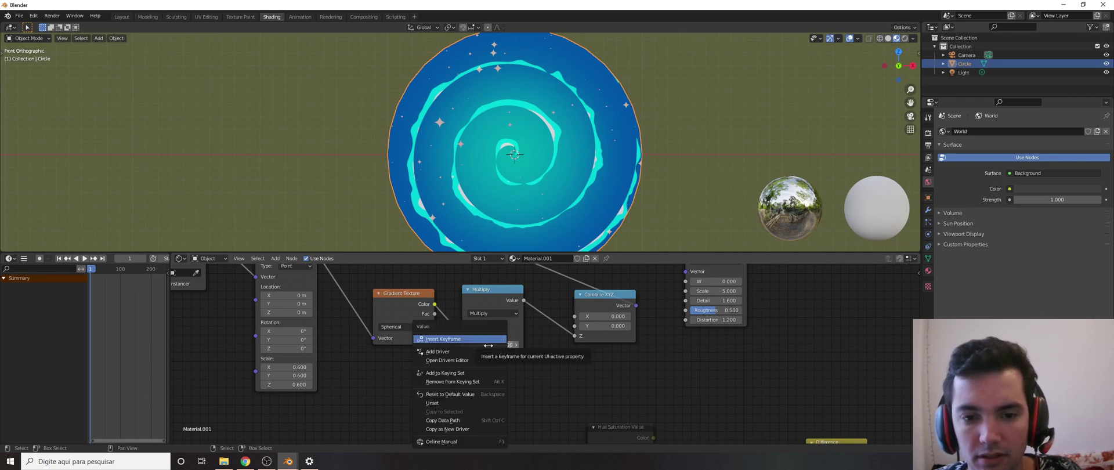
pyautogui.click(486, 342)
# - Set the animation's end frame to 100
pyautogui.scroll(-2, 144, 287)
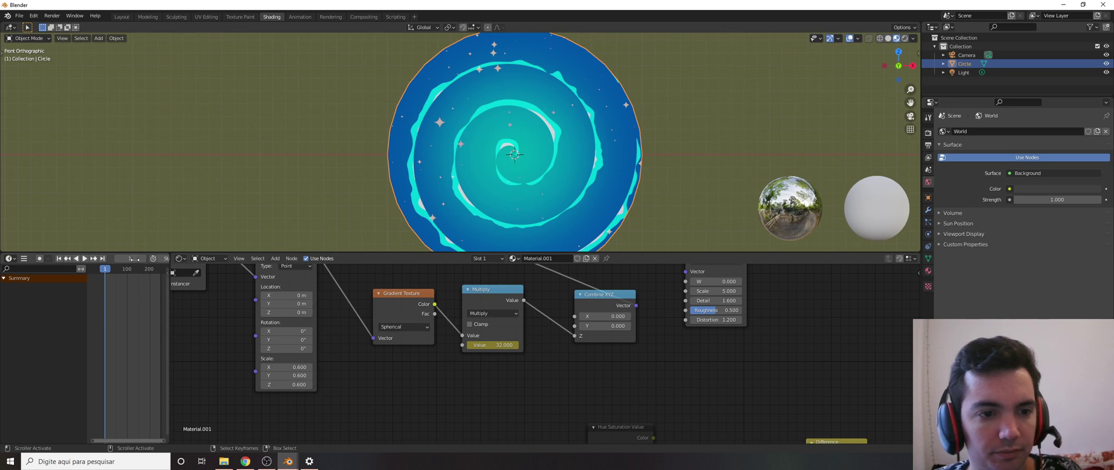
pyautogui.scroll(-5, 134, 259)
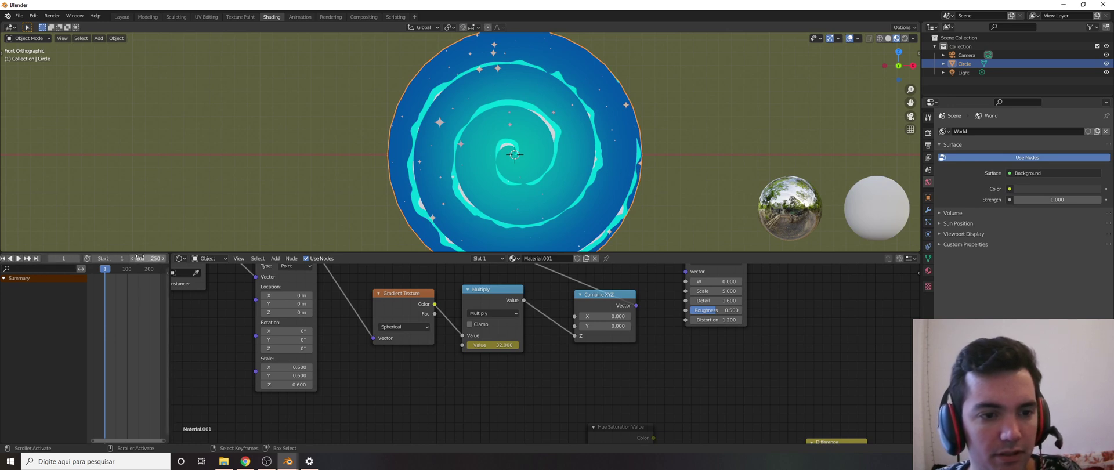
pyautogui.write('100')
pyautogui.press('Return')
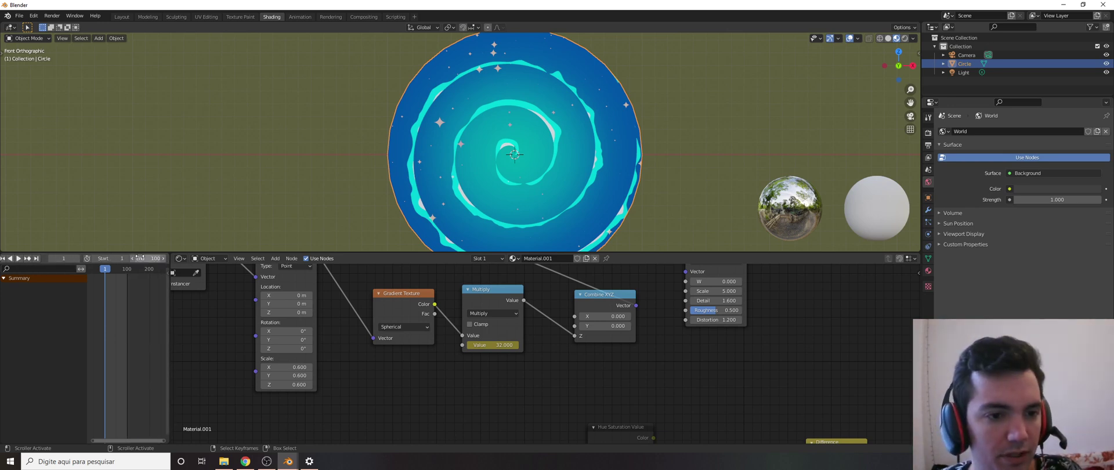
# - At frame 100, set the spiral twist's Multiply value to 43 and insert a keyframe on it
pyautogui.scroll(7, 120, 280)
pyautogui.moveTo(128, 277); pyautogui.dragTo(132, 278)
pyautogui.press('Left')
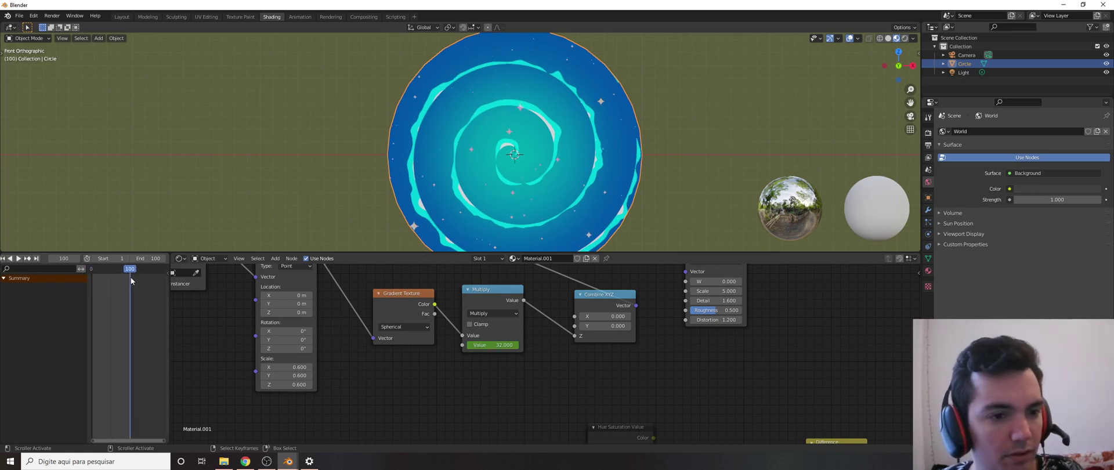
pyautogui.click(486, 345)
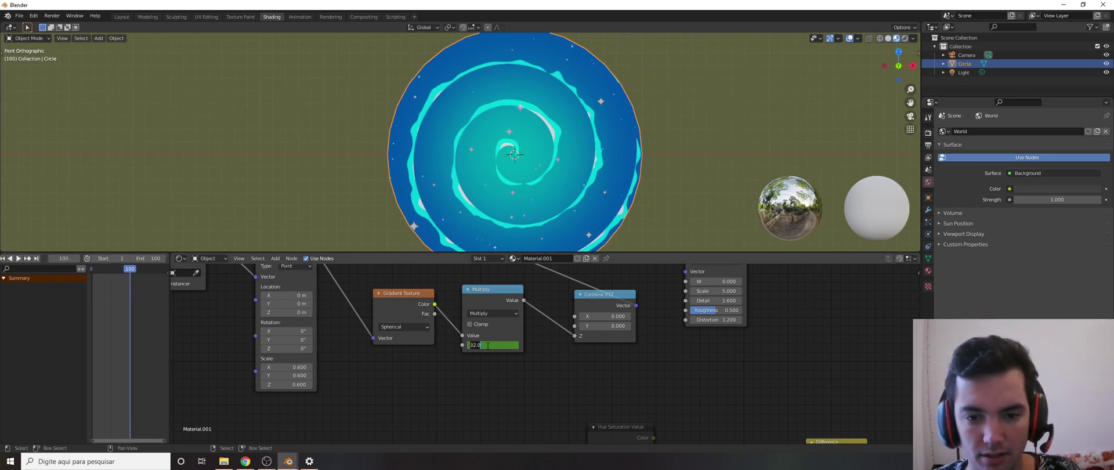
pyautogui.write('43')
pyautogui.press('Return')
pyautogui.rightClick(486, 345)
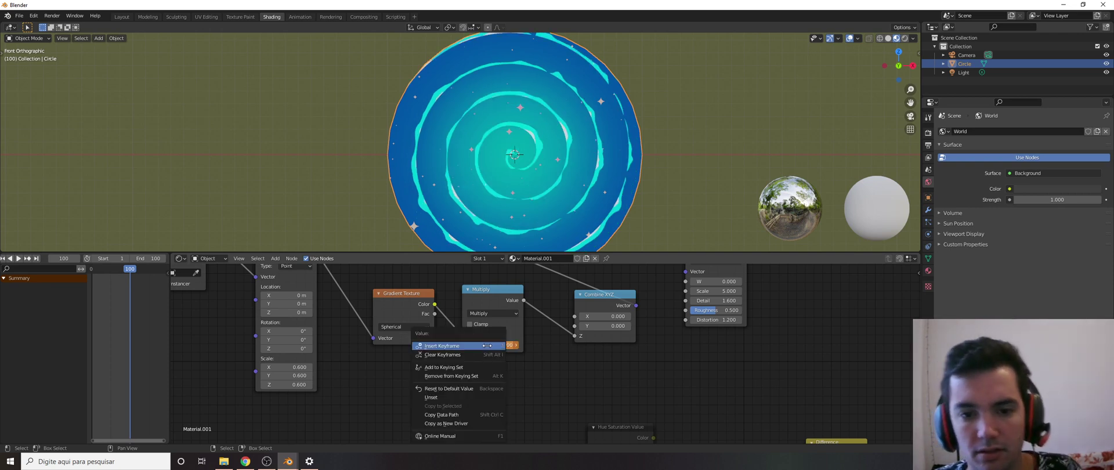
pyautogui.click(486, 345)
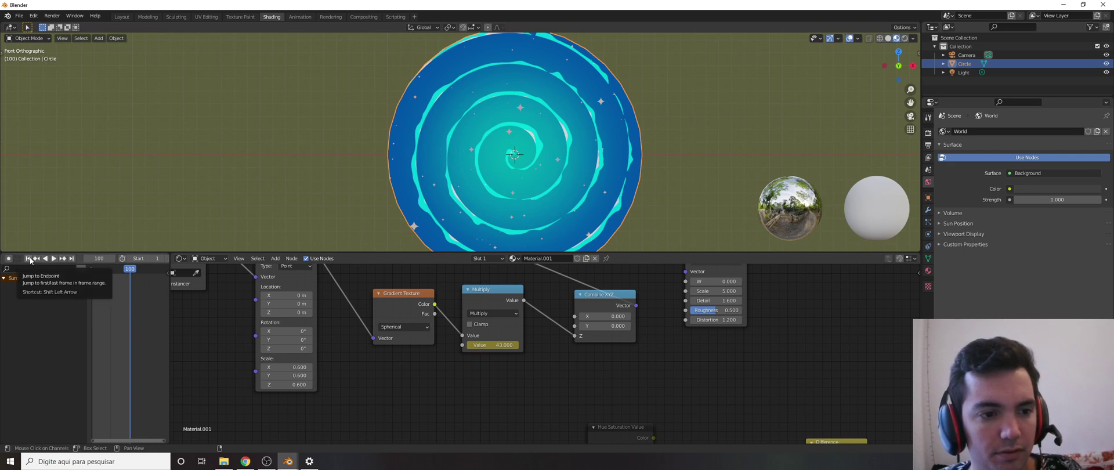
# - Play the animation from the first frame and check the spiral's swirling motion
pyautogui.click(29, 258)
pyautogui.press('space')
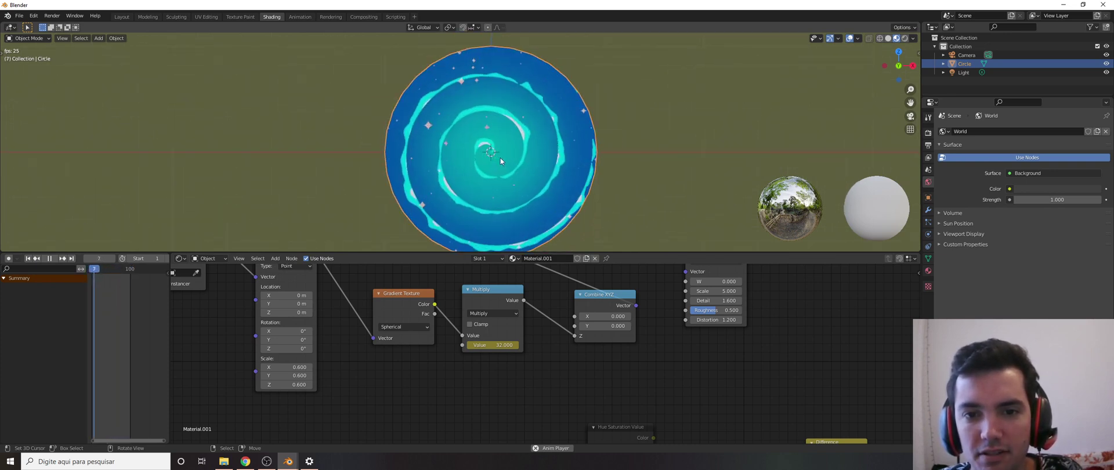
pyautogui.scroll(-3, 522, 348)
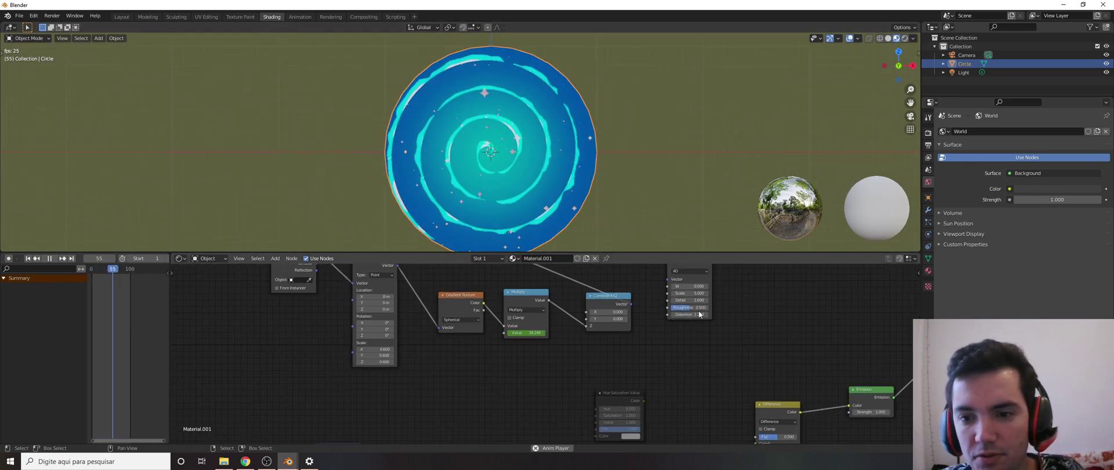
# - Stop playback and insert the muted Hue Saturation Value node between the spiral's ColorRamp and its Emission node
pyautogui.scroll(-3, 500, 381)
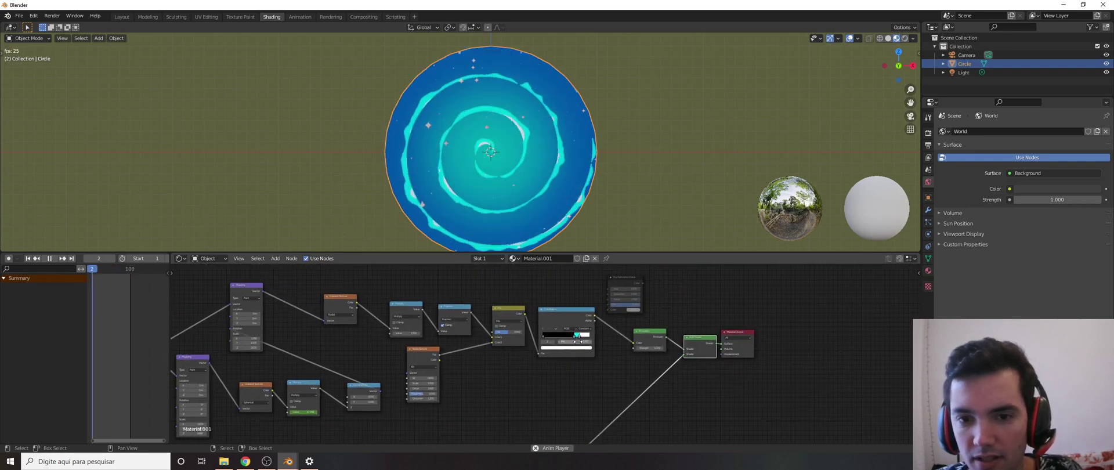
pyautogui.press('space')
pyautogui.scroll(2, 643, 331)
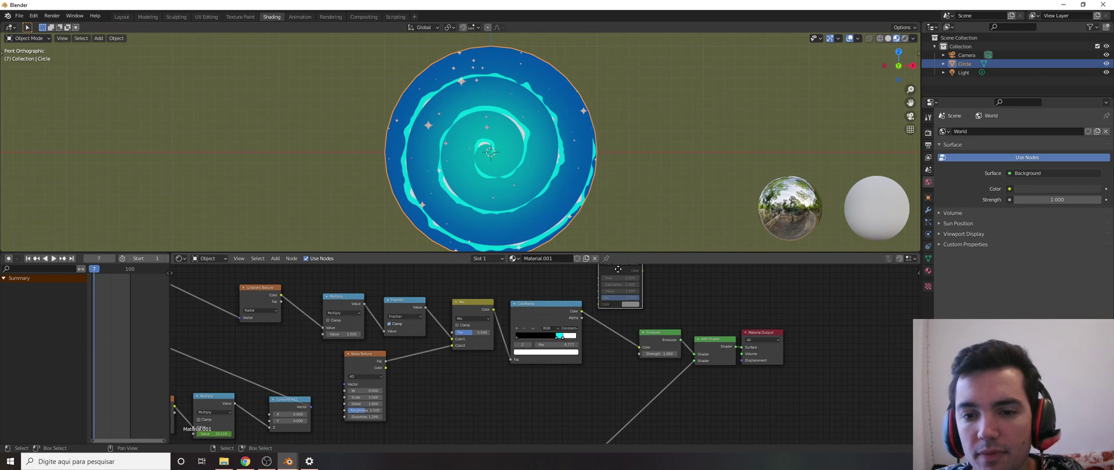
pyautogui.moveTo(619, 268); pyautogui.dragTo(627, 308)
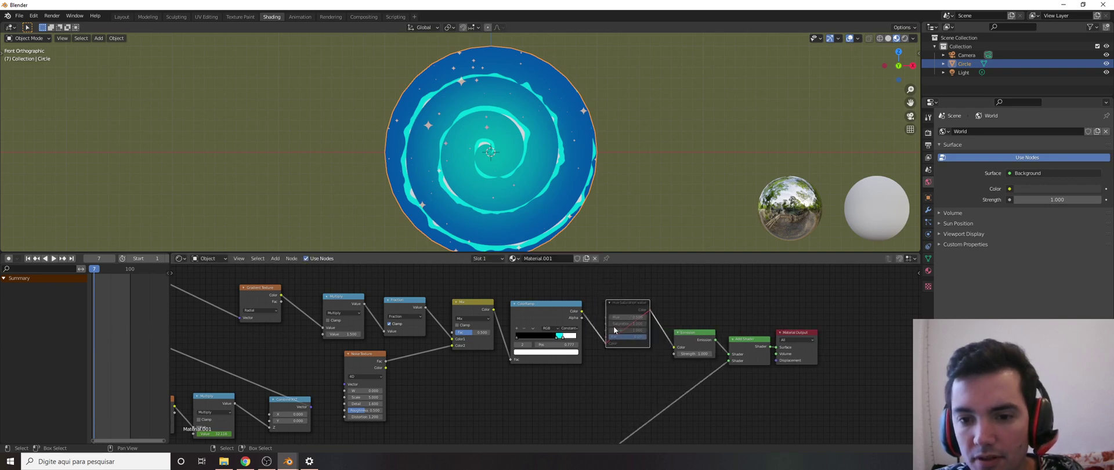
# - Insert the other Hue Saturation Value node between the blue ColorRamp and the Difference node's Color2 input, and unmute it
pyautogui.scroll(-4, 558, 364)
pyautogui.moveTo(549, 369); pyautogui.dragTo(586, 273, button='middle')
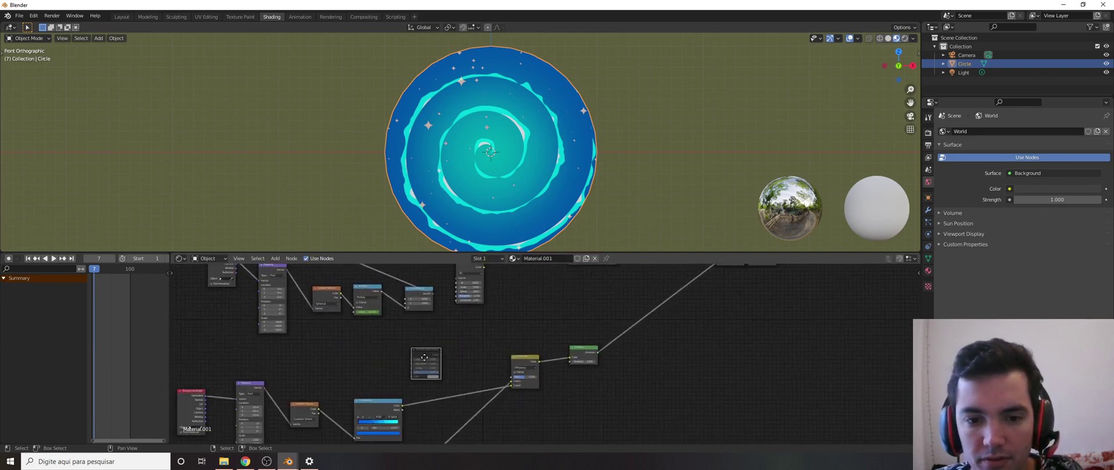
pyautogui.moveTo(424, 358); pyautogui.dragTo(434, 390)
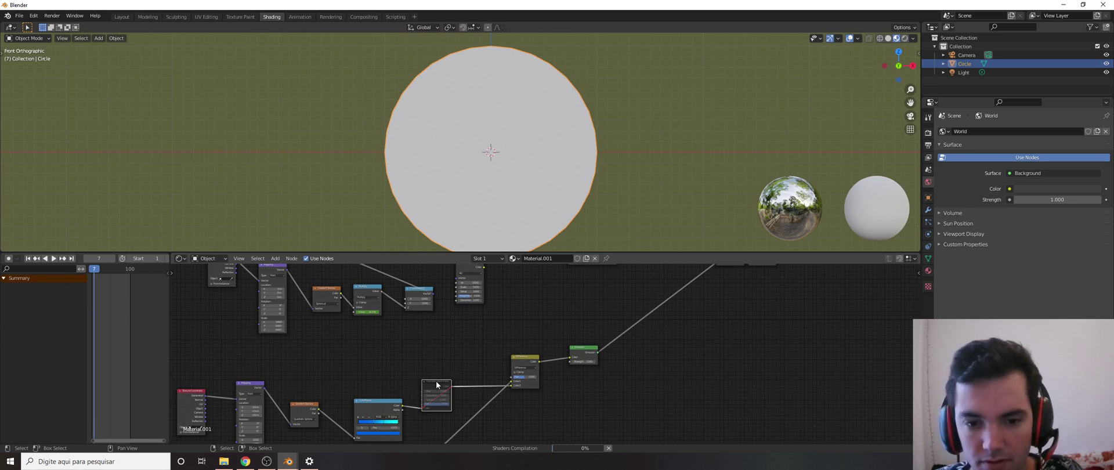
pyautogui.press('m')
pyautogui.scroll(2, 422, 394)
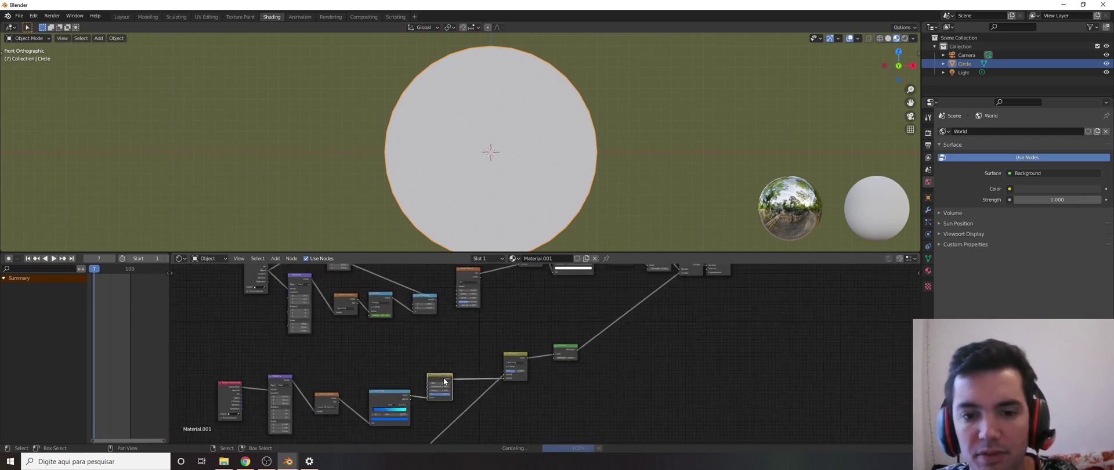
# - Set the background's Hue Saturation Value node to Hue 0.600 and Saturation 1.200
pyautogui.scroll(1, 447, 383)
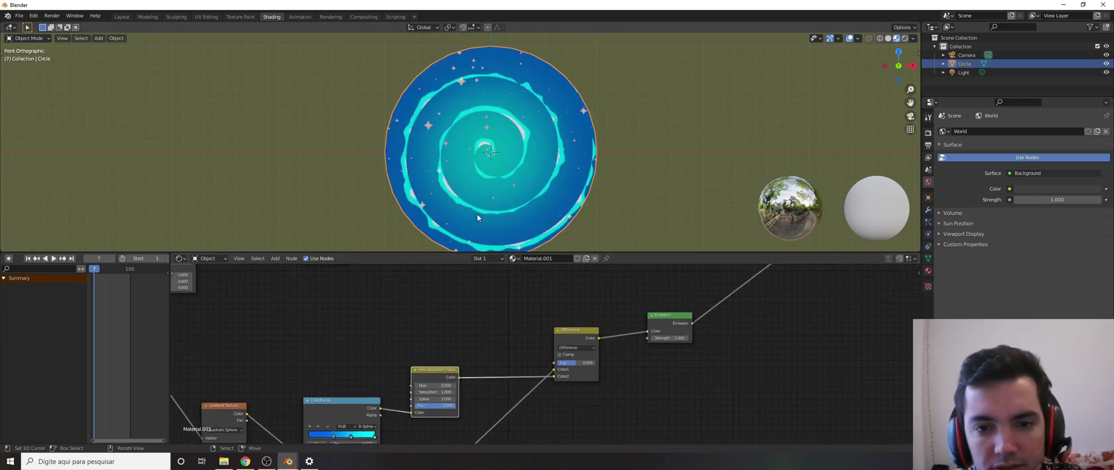
pyautogui.scroll(1, 439, 385)
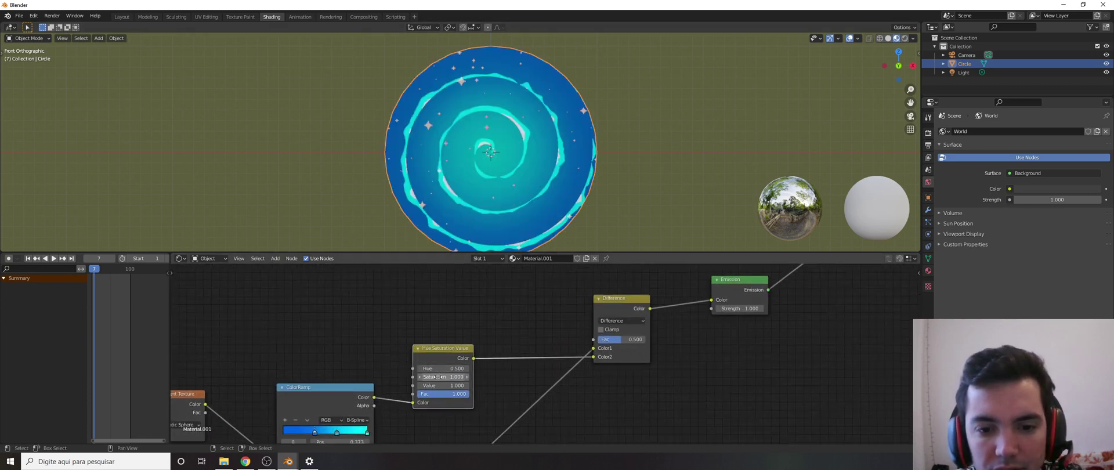
pyautogui.moveTo(436, 370); pyautogui.dragTo(471, 371)
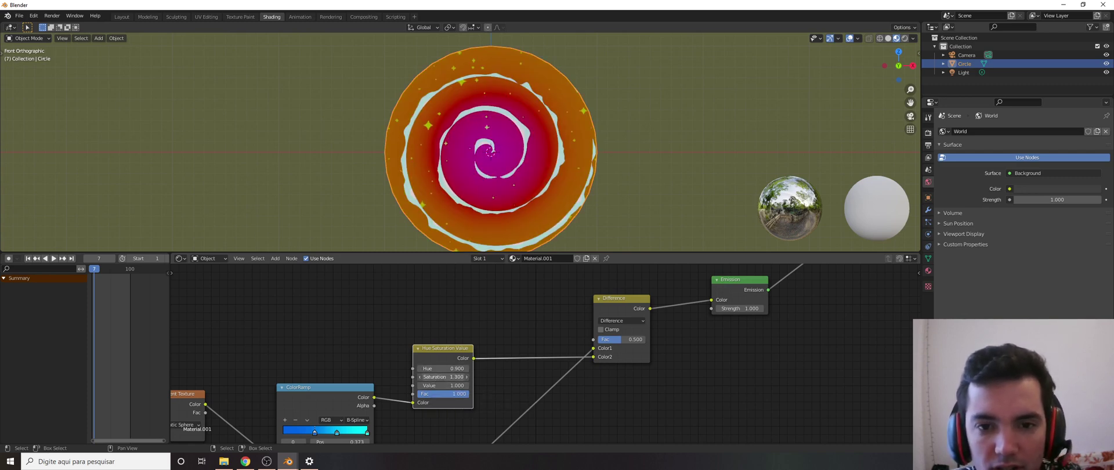
pyautogui.moveTo(471, 377); pyautogui.dragTo(416, 370)
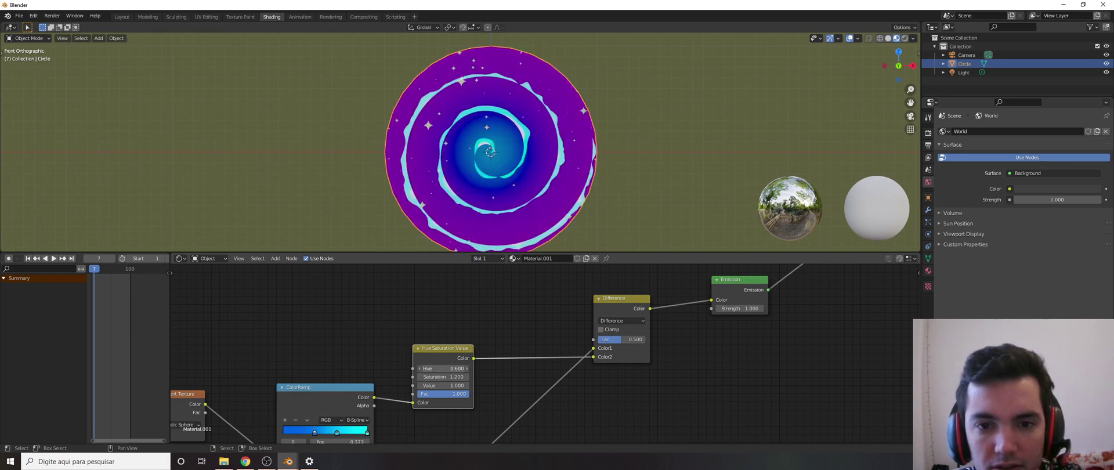
# - Unmute the Hue Saturation Value node between the spiral's ColorRamp and its Emission node
pyautogui.scroll(-2, 541, 168)
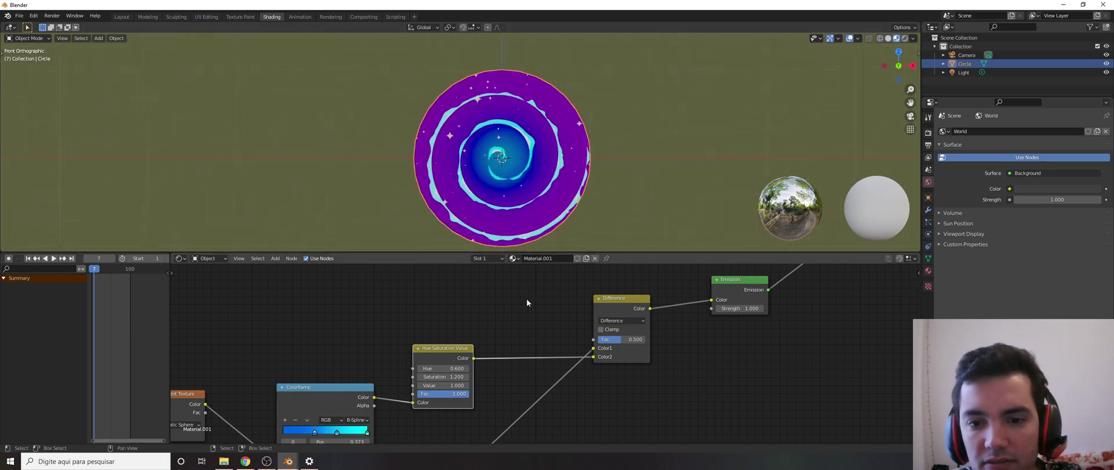
pyautogui.moveTo(527, 299); pyautogui.dragTo(429, 379, button='middle')
pyautogui.scroll(-5, 430, 380)
pyautogui.scroll(-5, 549, 349)
pyautogui.moveTo(592, 275); pyautogui.dragTo(555, 332, button='middle')
pyautogui.scroll(7, 554, 331)
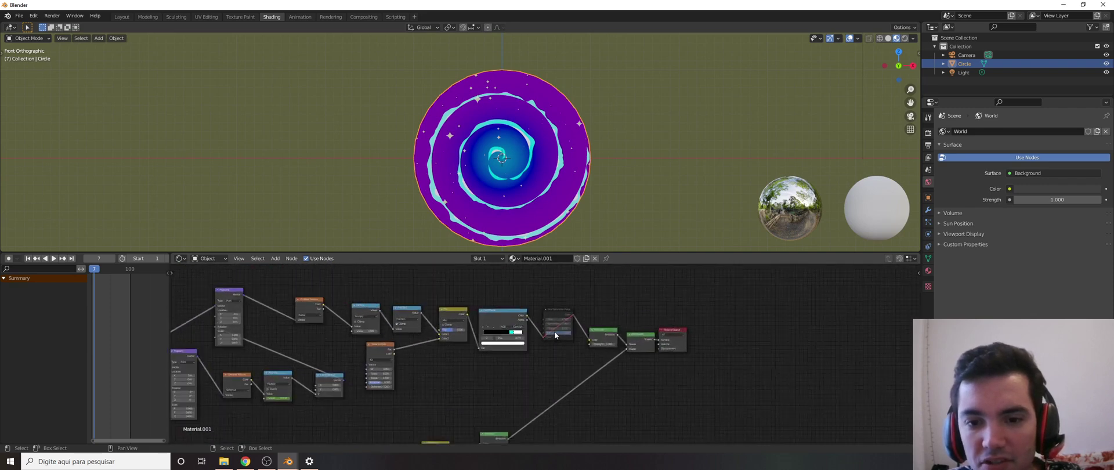
pyautogui.click(554, 302)
pyautogui.press('m')
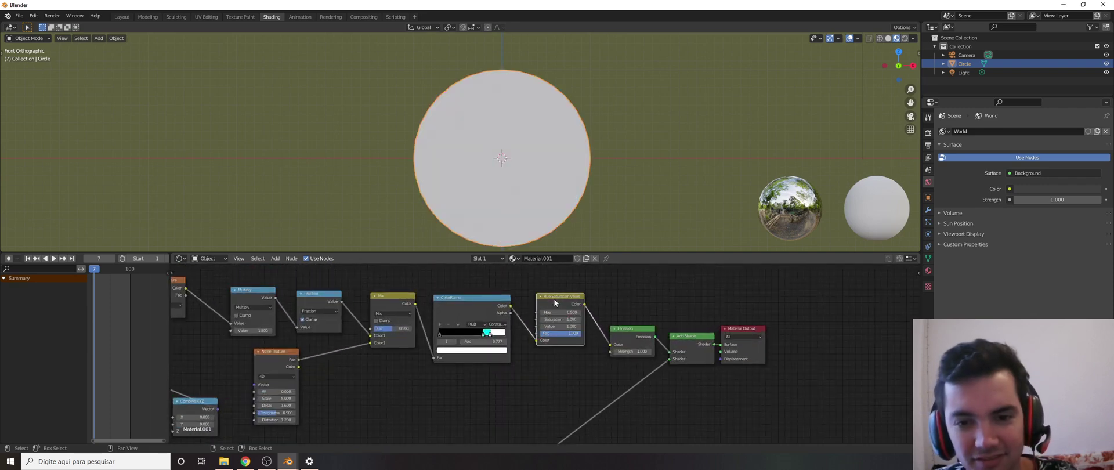
pyautogui.scroll(1, 553, 299)
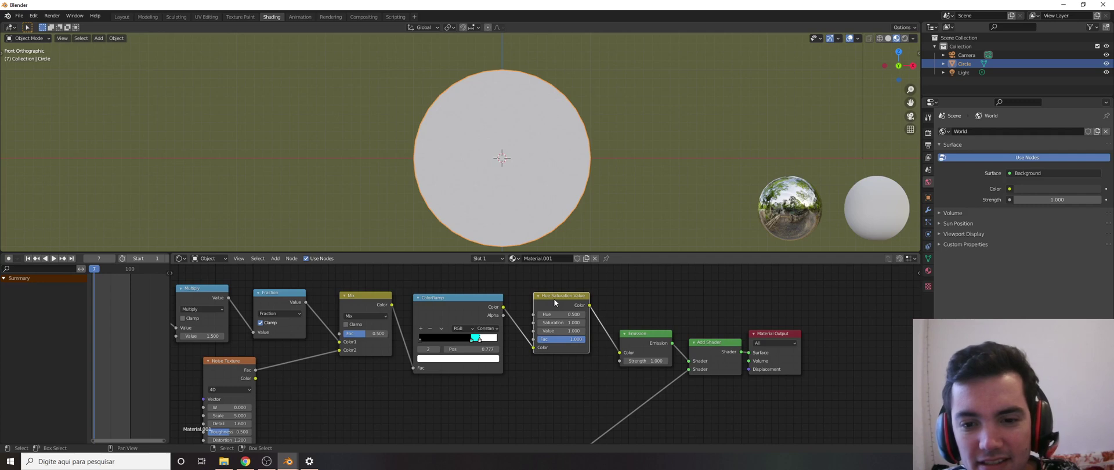
pyautogui.scroll(1, 554, 299)
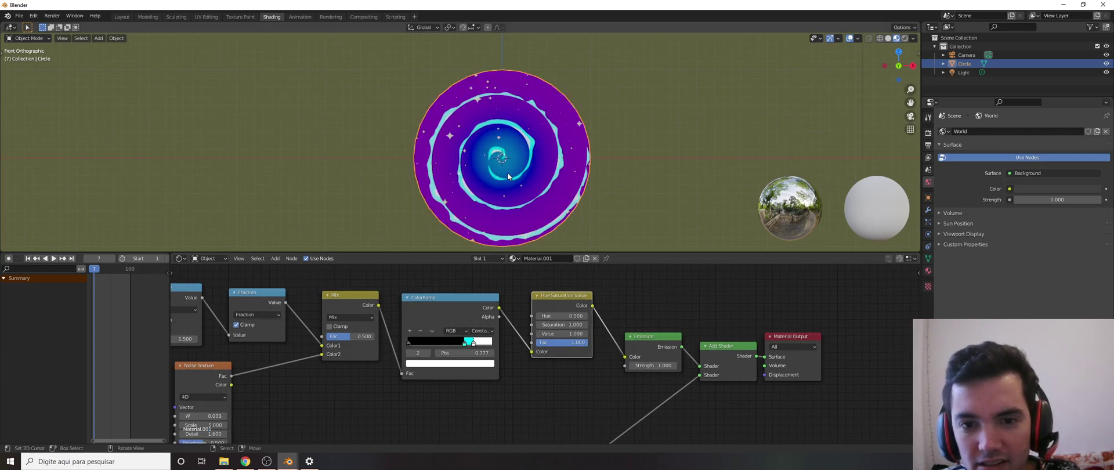
# - Set the Hue of the spiral's Hue Saturation Value node to 0.900
pyautogui.scroll(2, 508, 173)
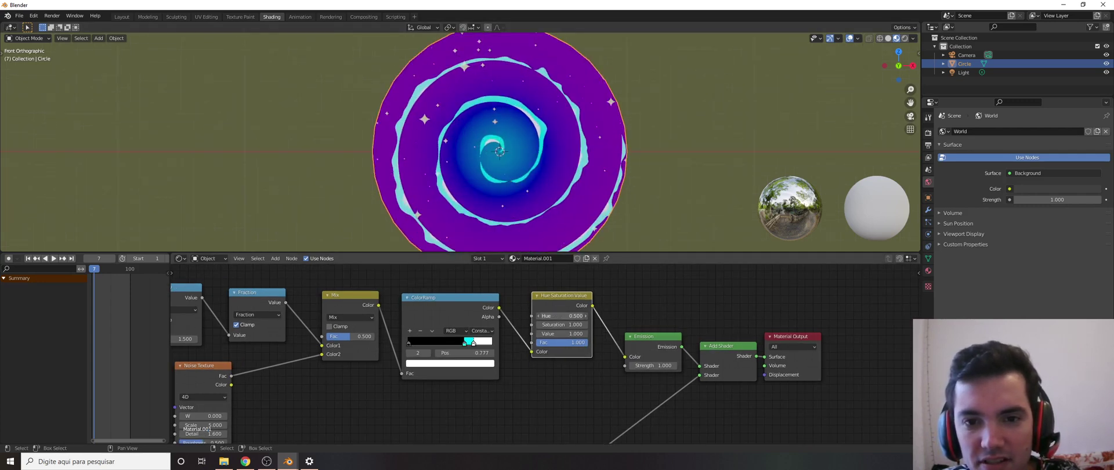
pyautogui.moveTo(561, 316); pyautogui.dragTo(678, 315)
pyautogui.scroll(-3, 502, 131)
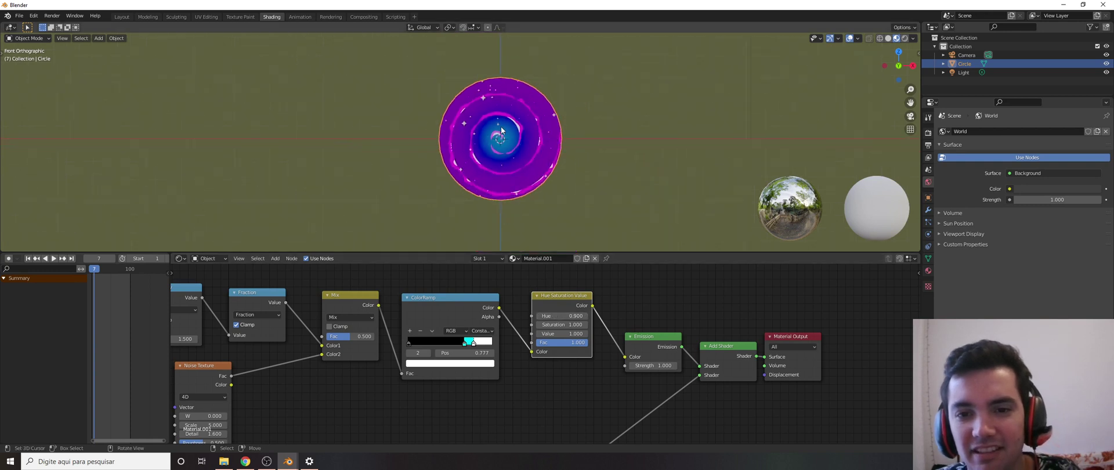
# - Play the animation and check the recoloured spiral and stars in motion from closer and farther away
pyautogui.scroll(2, 502, 130)
pyautogui.press('space')
pyautogui.scroll(1, 502, 130)
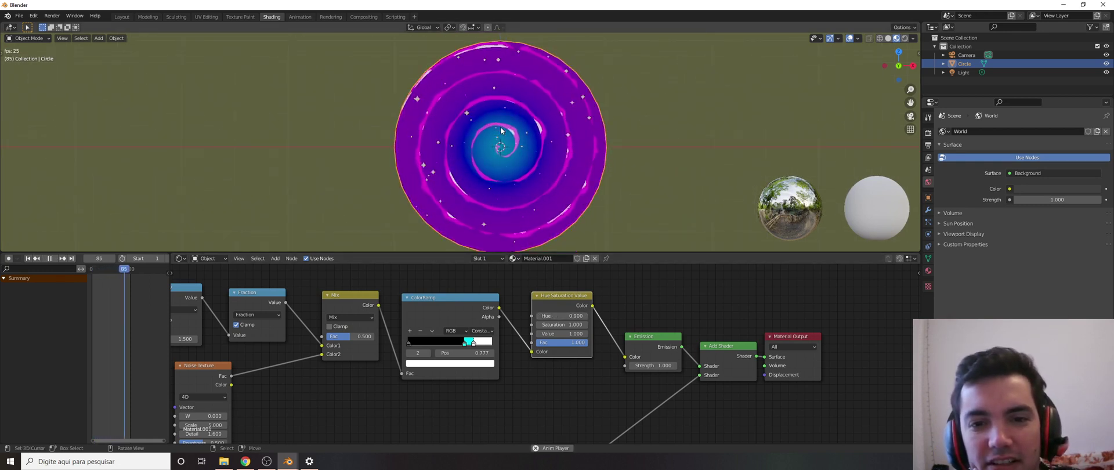
pyautogui.scroll(-1, 501, 130)
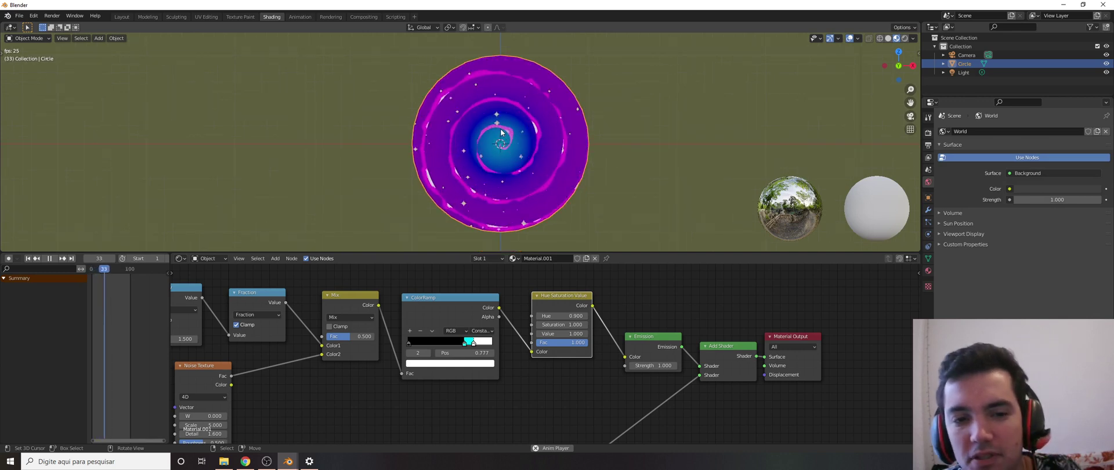
pyautogui.scroll(-1, 484, 123)
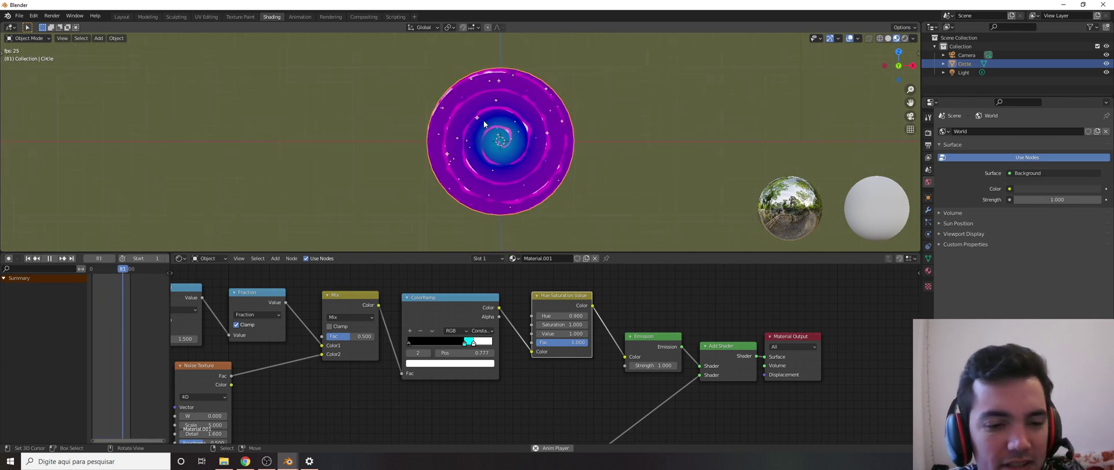